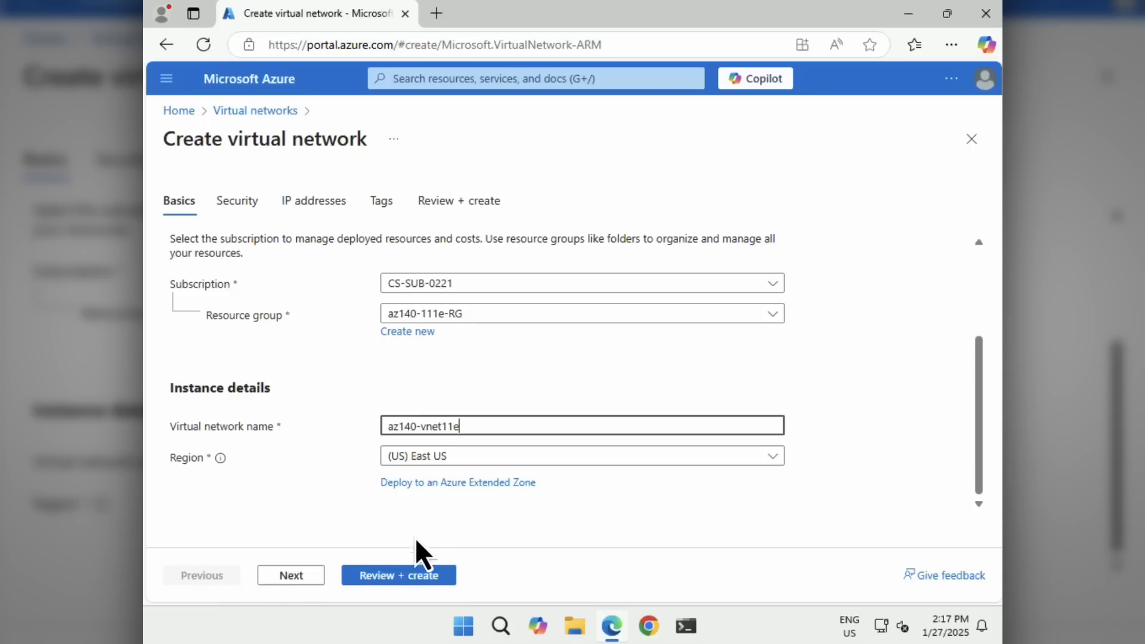
- Confirm the Basics (az140-vnet11e, East US, az140-111e-RG) and continue to the Security tab
left_click(296, 576)
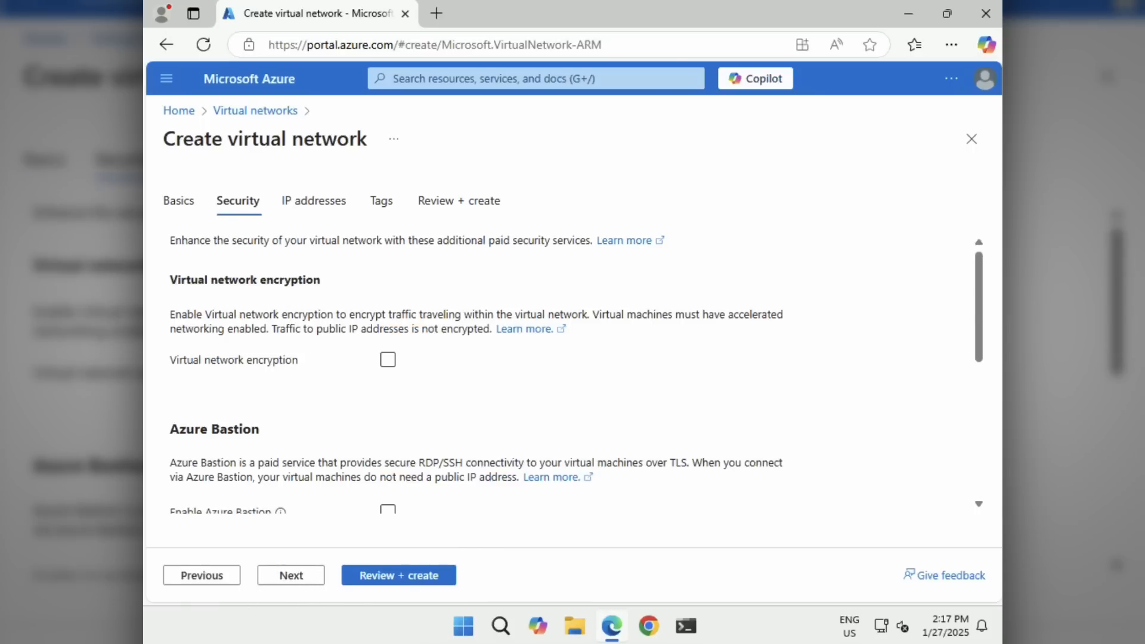
- Replace the 10.0.0.0/16 address space with 10.20.0.0/16 on the IP addresses tab
left_click(313, 574)
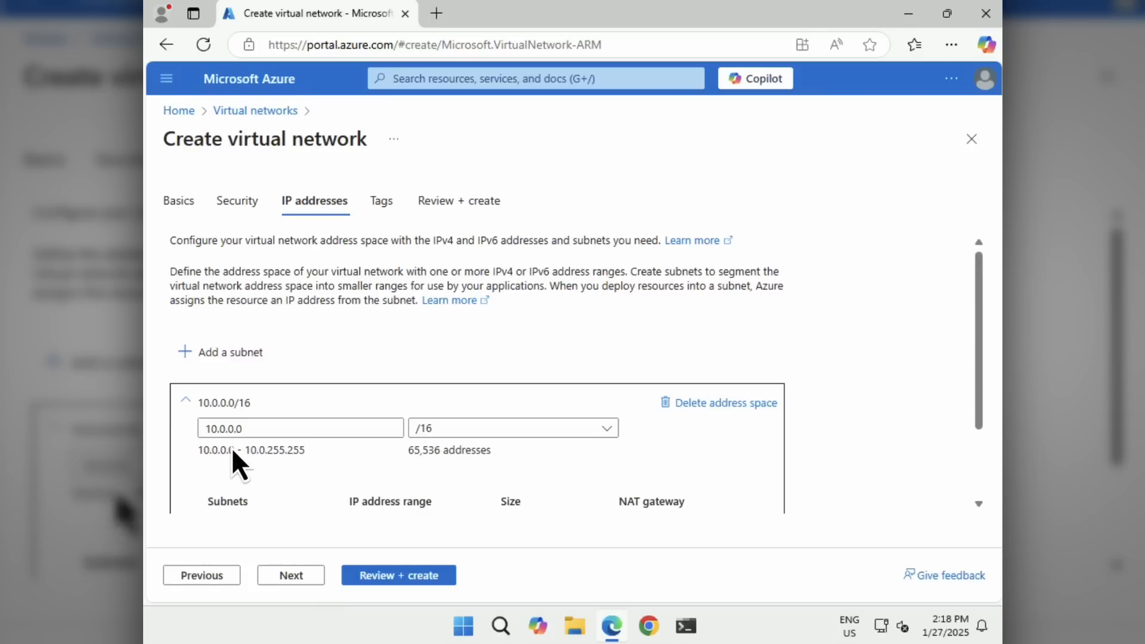
left_click(269, 431)
left_click_drag(269, 430, 174, 431)
key("BackSpace")
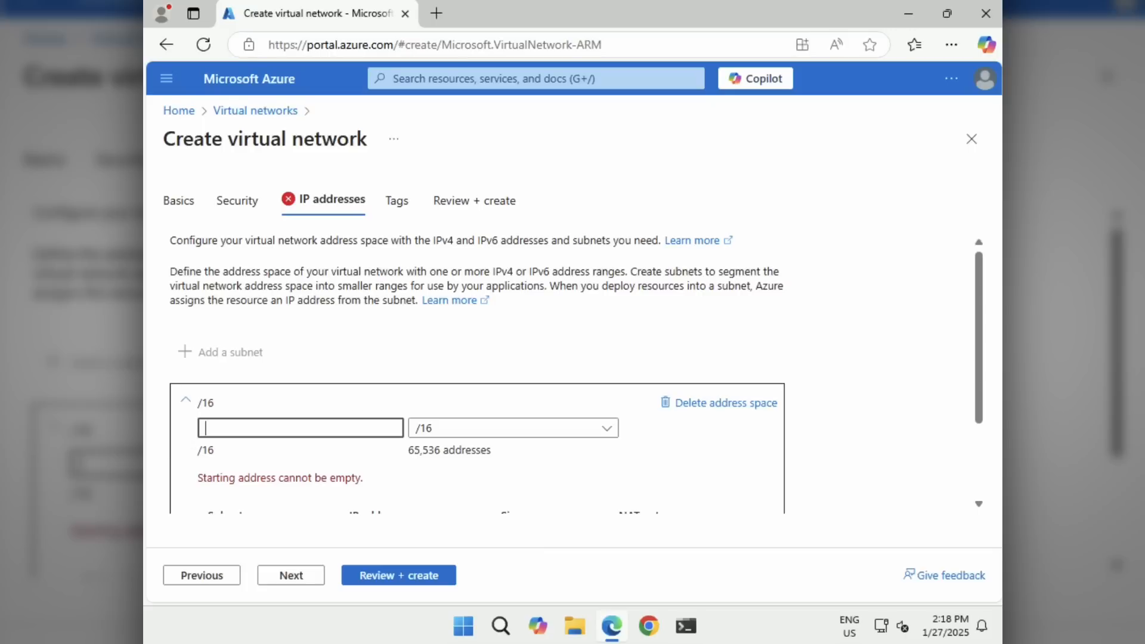
type("10.20.0.0/16")
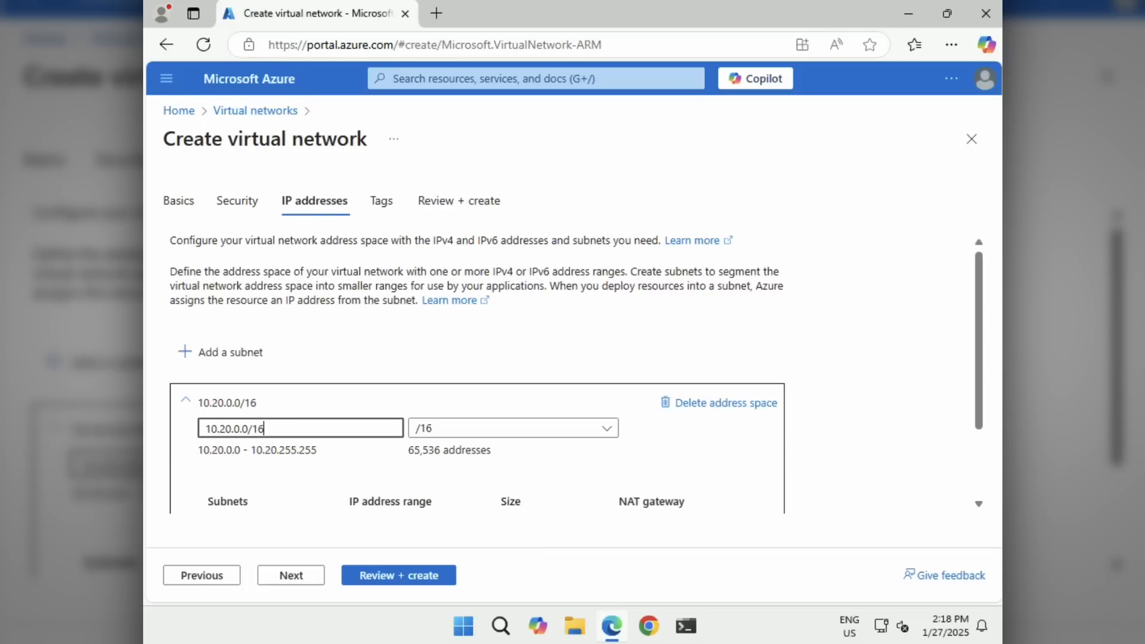
left_click(410, 357)
scroll(376, 463, "down", 2)
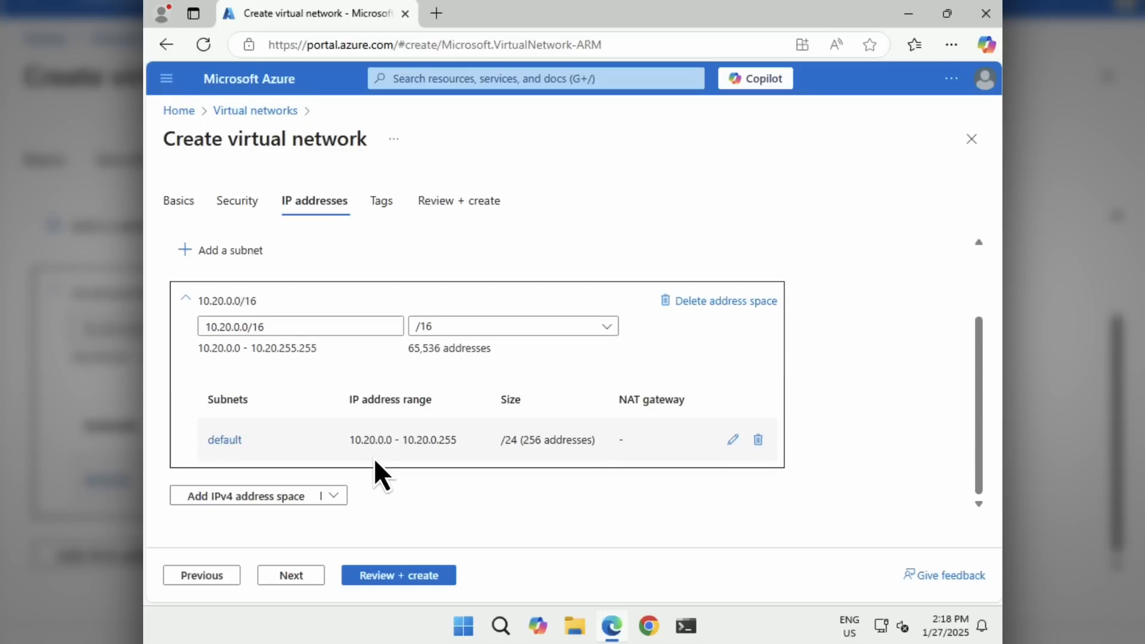
- Rename the default subnet to hp1-Subnet, set its starting address to 10.20.1.0, and save
left_click(732, 439)
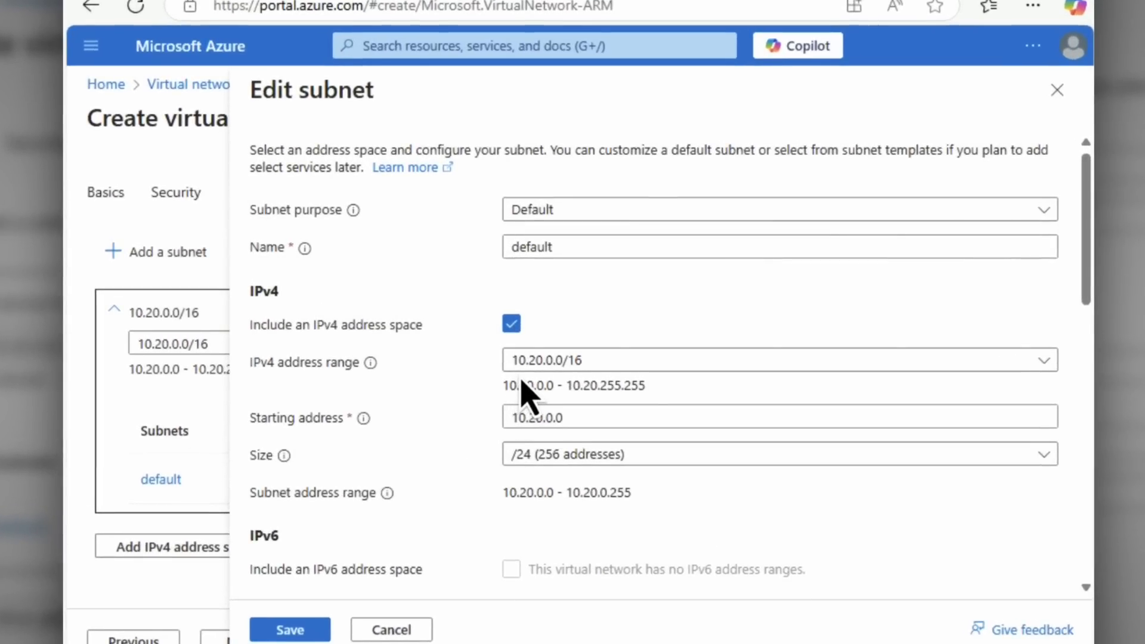
left_click(571, 250)
left_click_drag(571, 249, 478, 252)
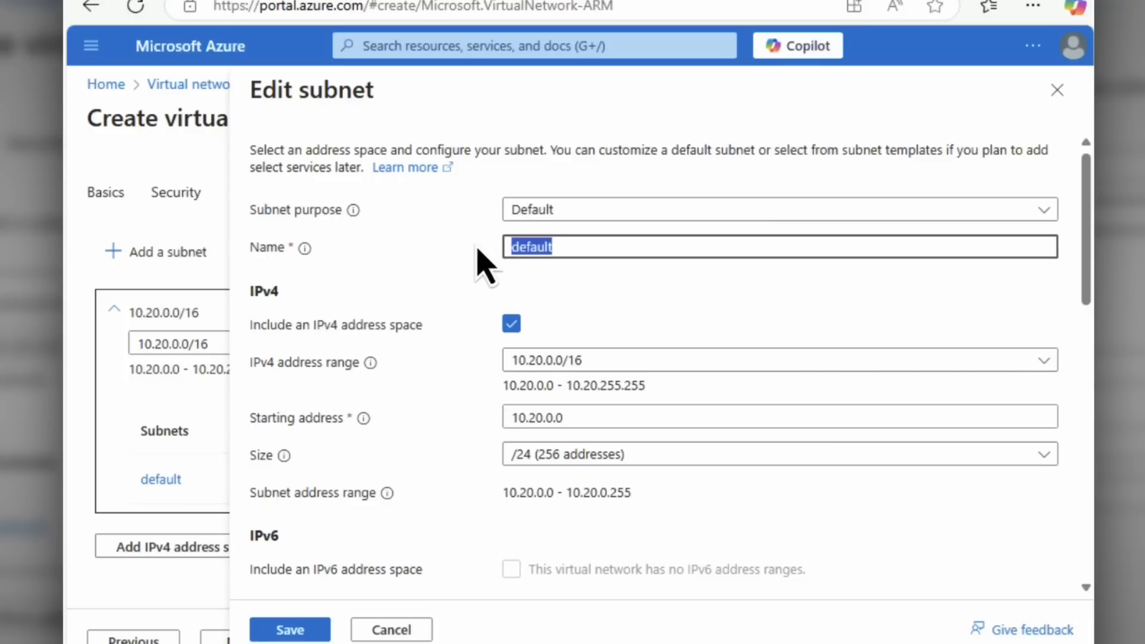
type("hp1-Subnet")
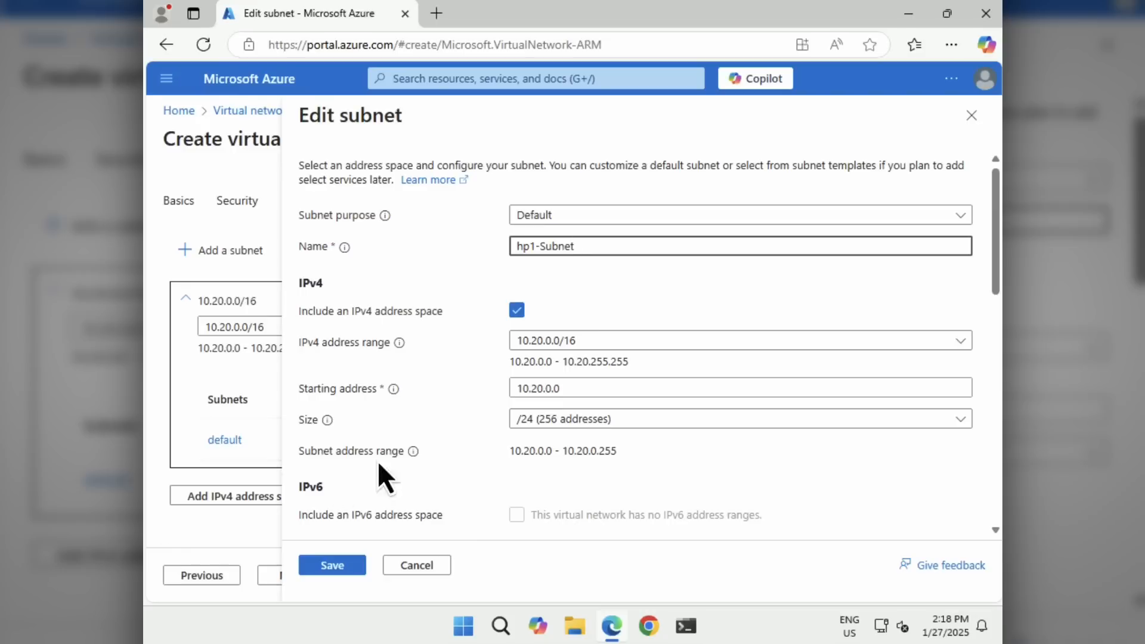
left_click(563, 388)
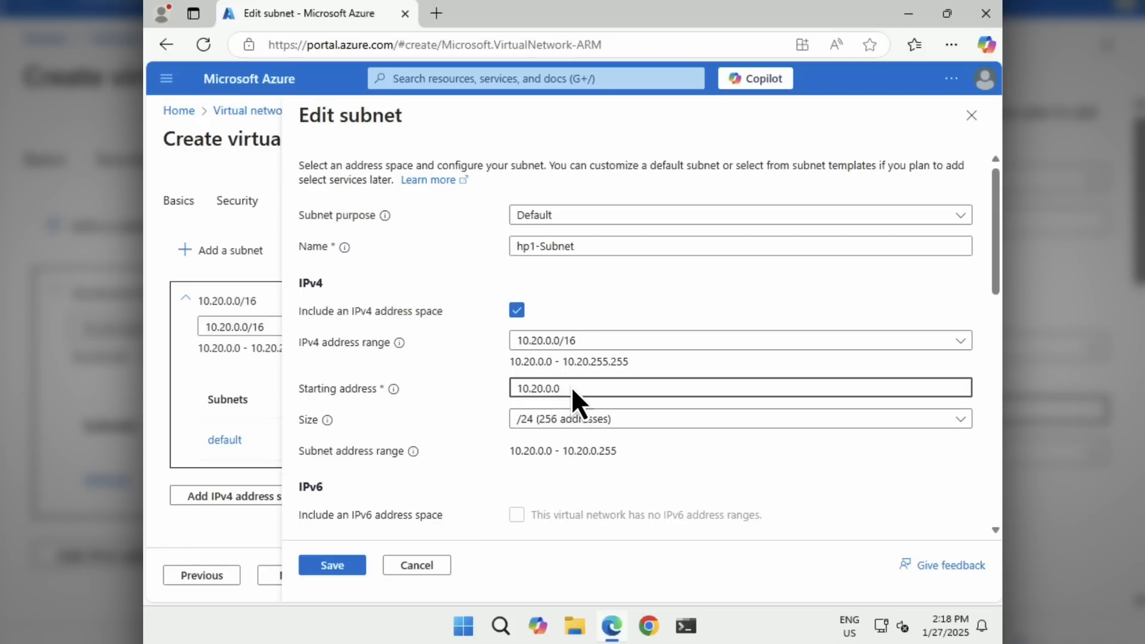
key("BackSpace")
key("BackSpace")
key("BackSpace")
key("BackSpace")
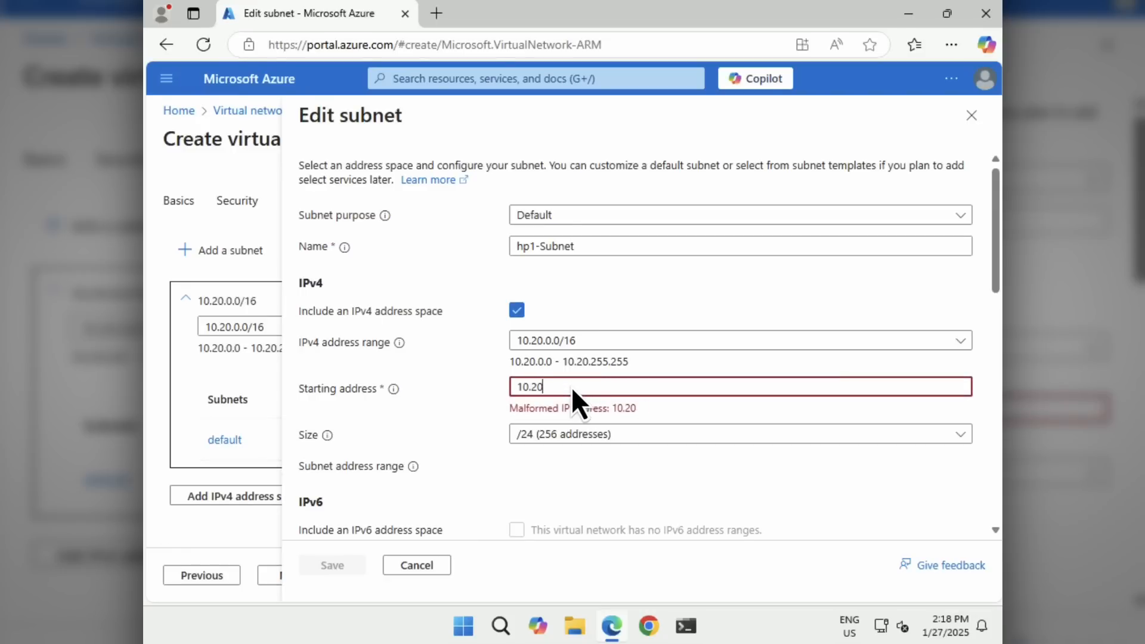
type(".1.0")
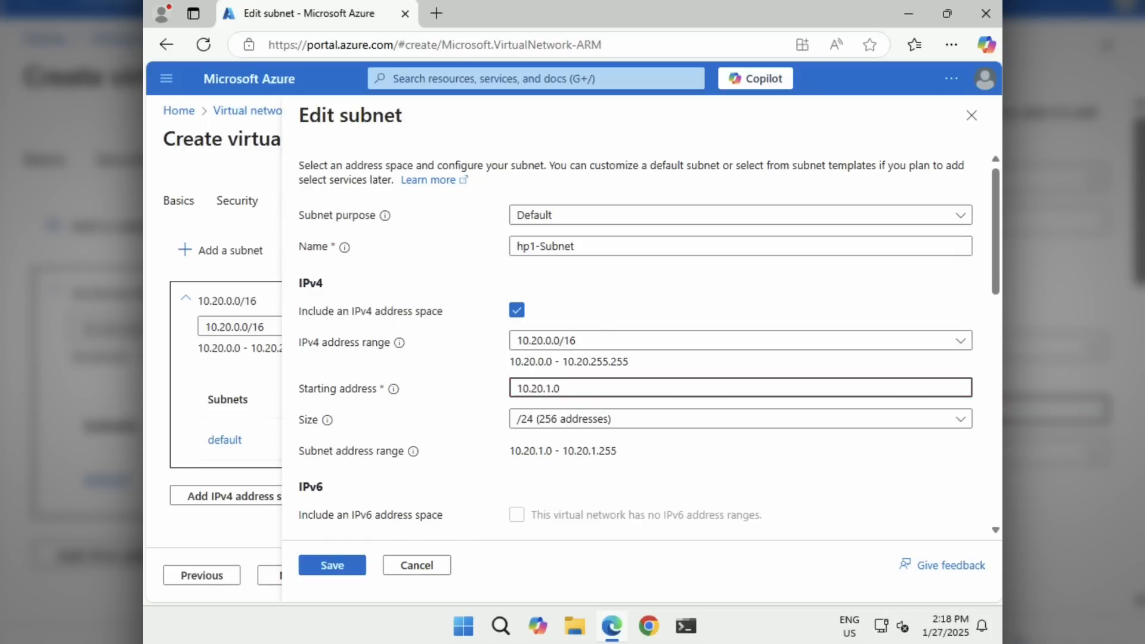
scroll(443, 477, "down", 4)
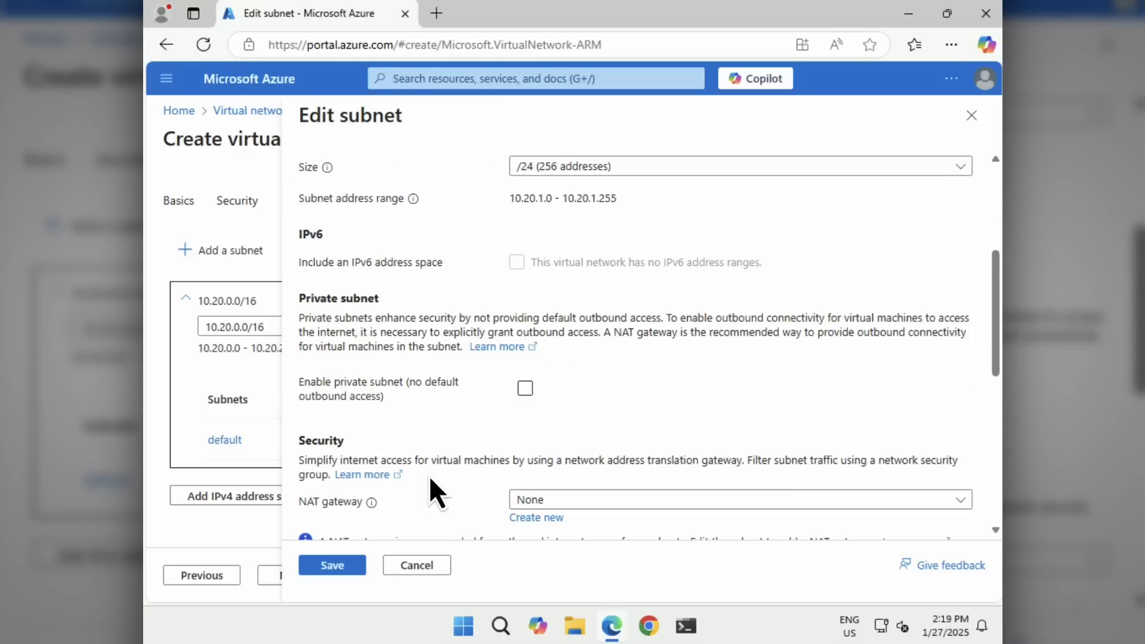
scroll(426, 479, "down", 1)
scroll(425, 480, "down", 2)
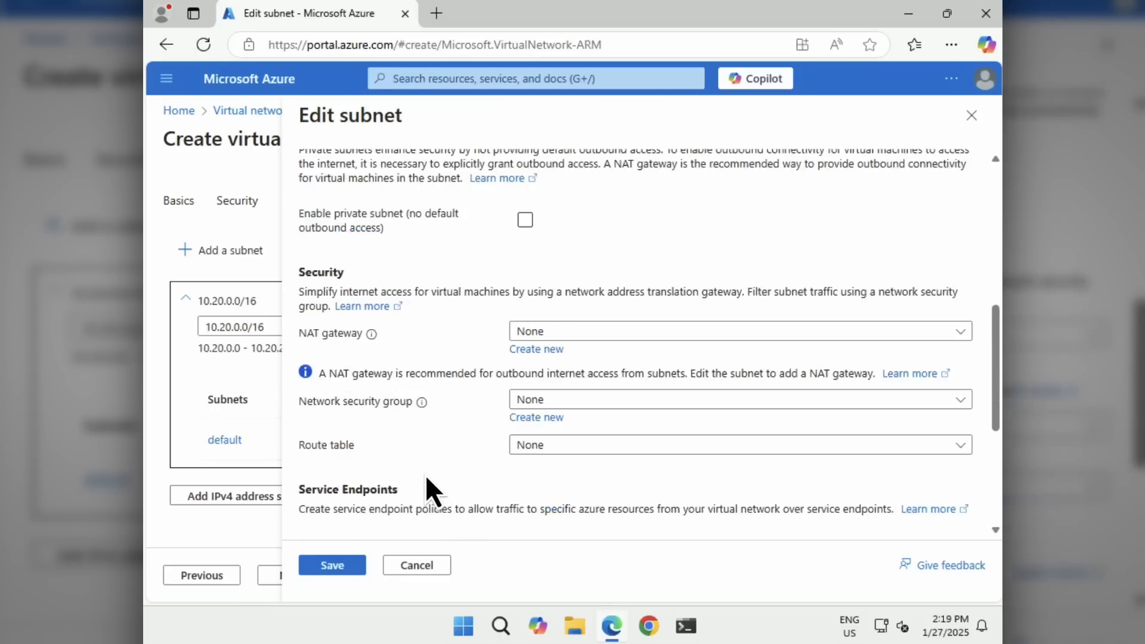
left_click(343, 563)
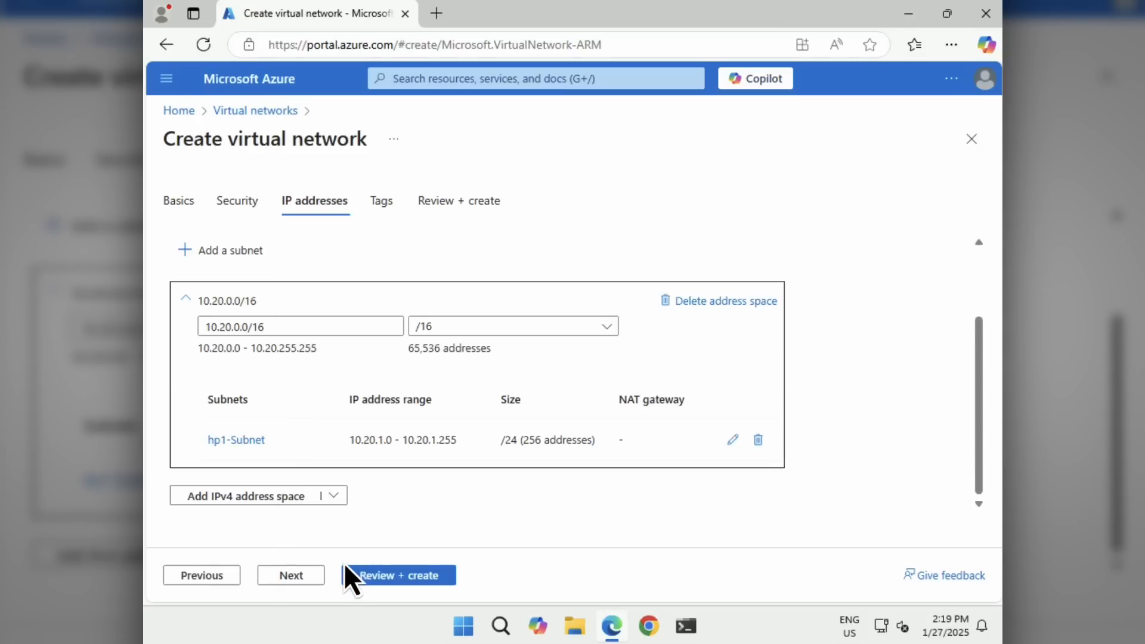
- Validate the az140-vnet11e network with Review + create, then deploy it
left_click(384, 577)
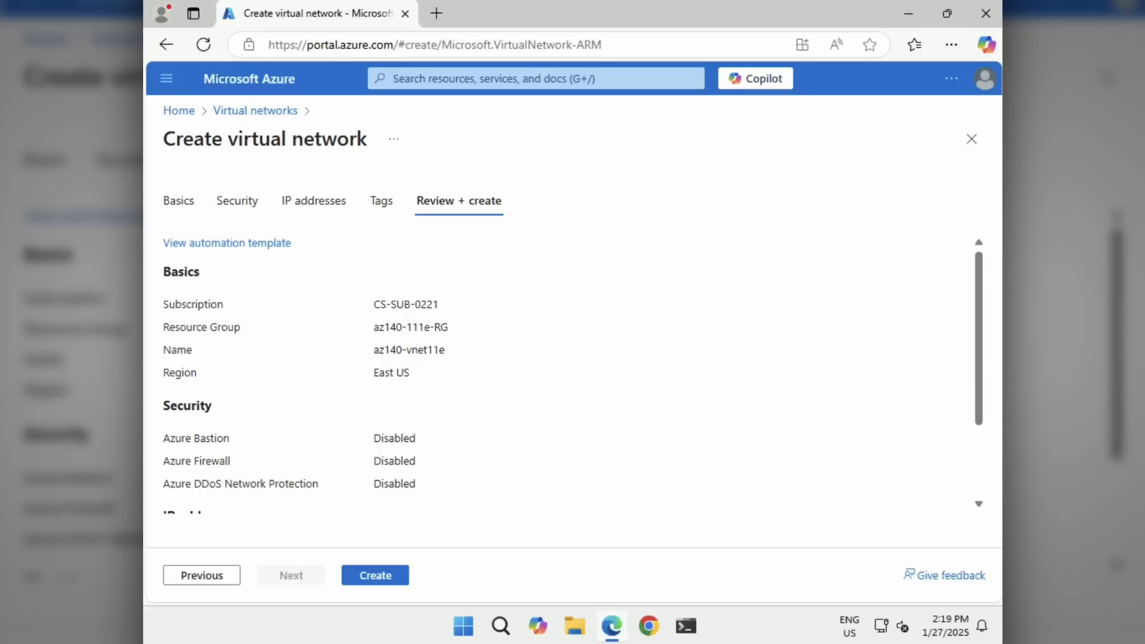
left_click(375, 576)
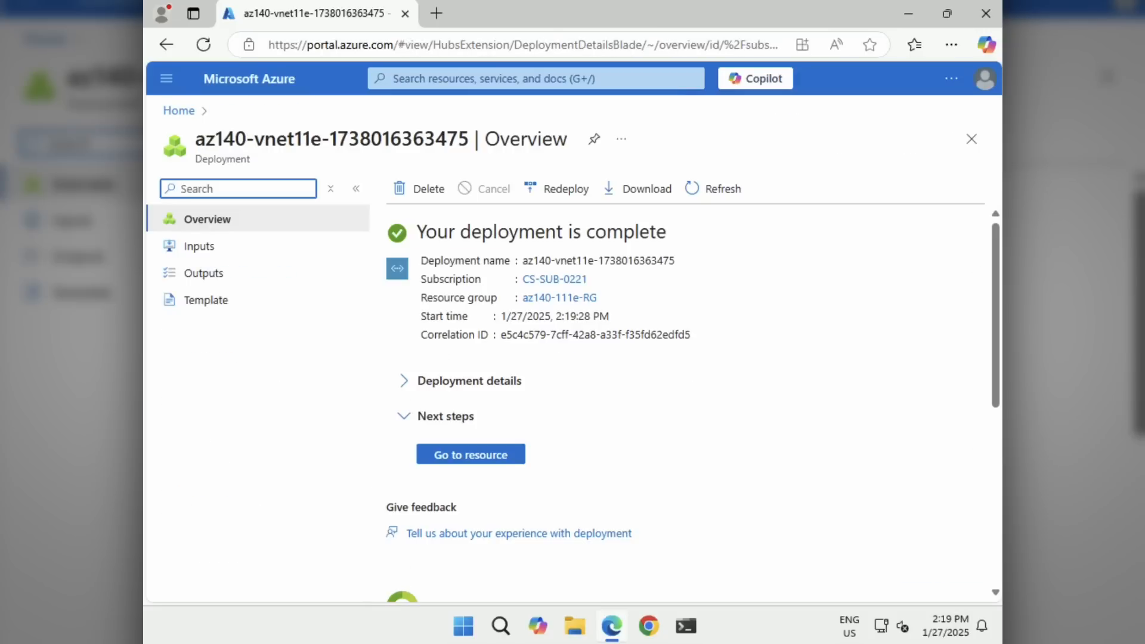
- Find and open Microsoft Entra ID from the portal search, dismissing the deployment notification
left_click(434, 80)
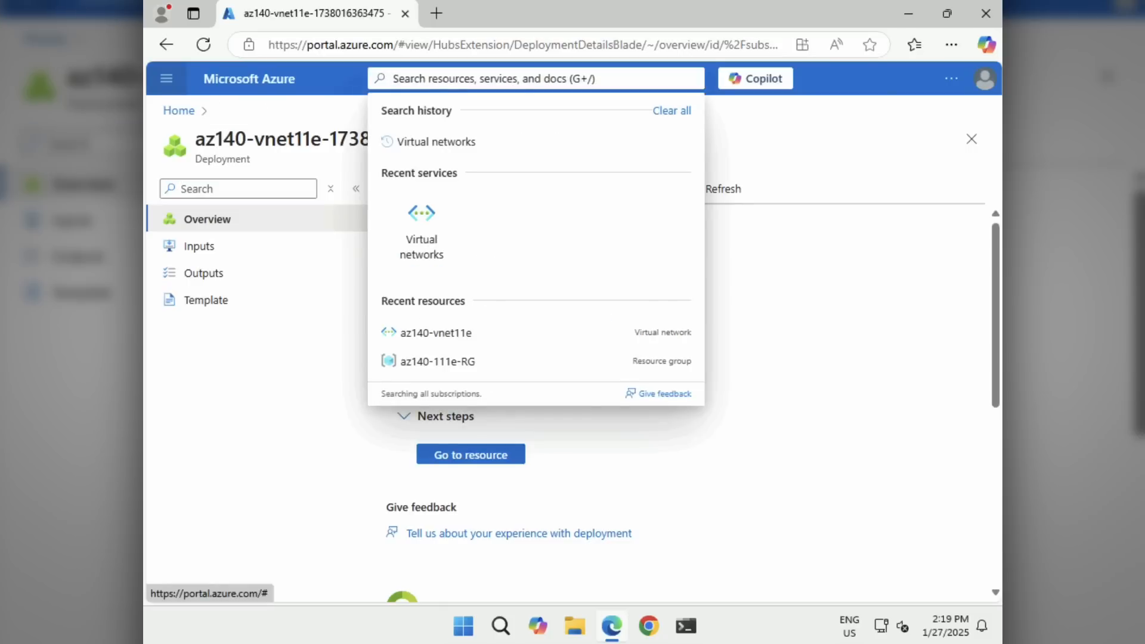
type("Microsoft Entra ID")
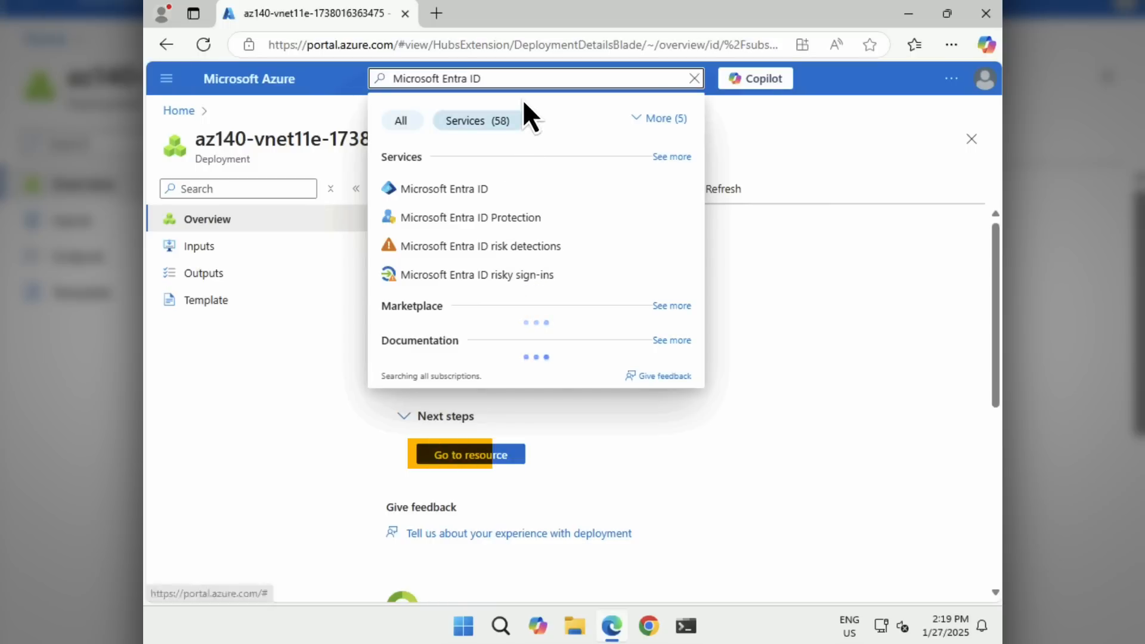
type("Microsoft Entra ID")
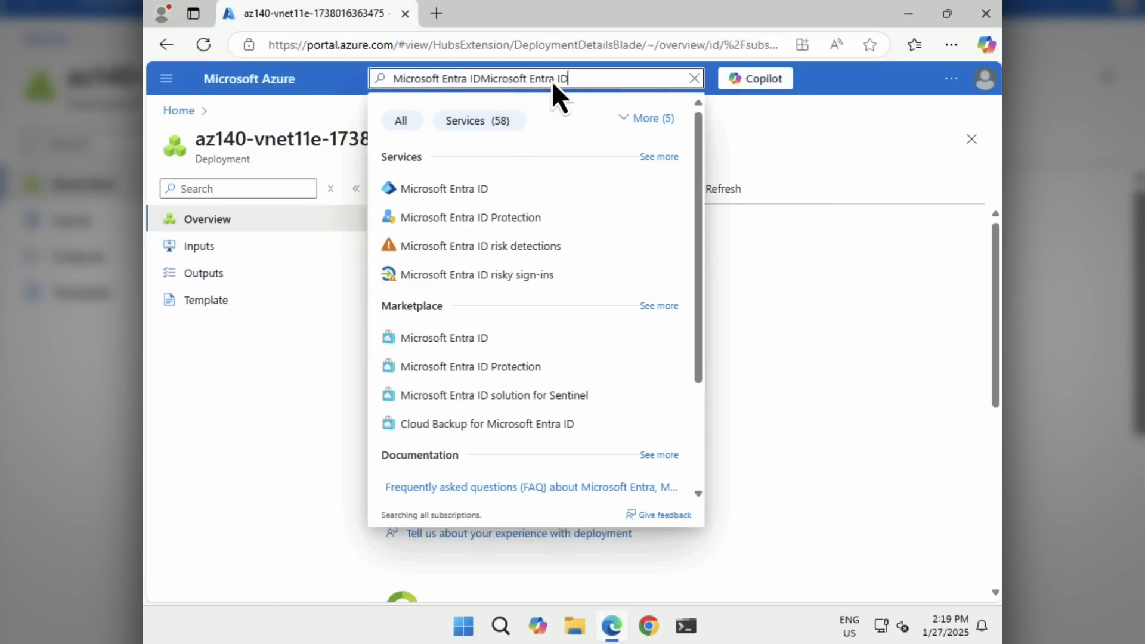
left_click(461, 190)
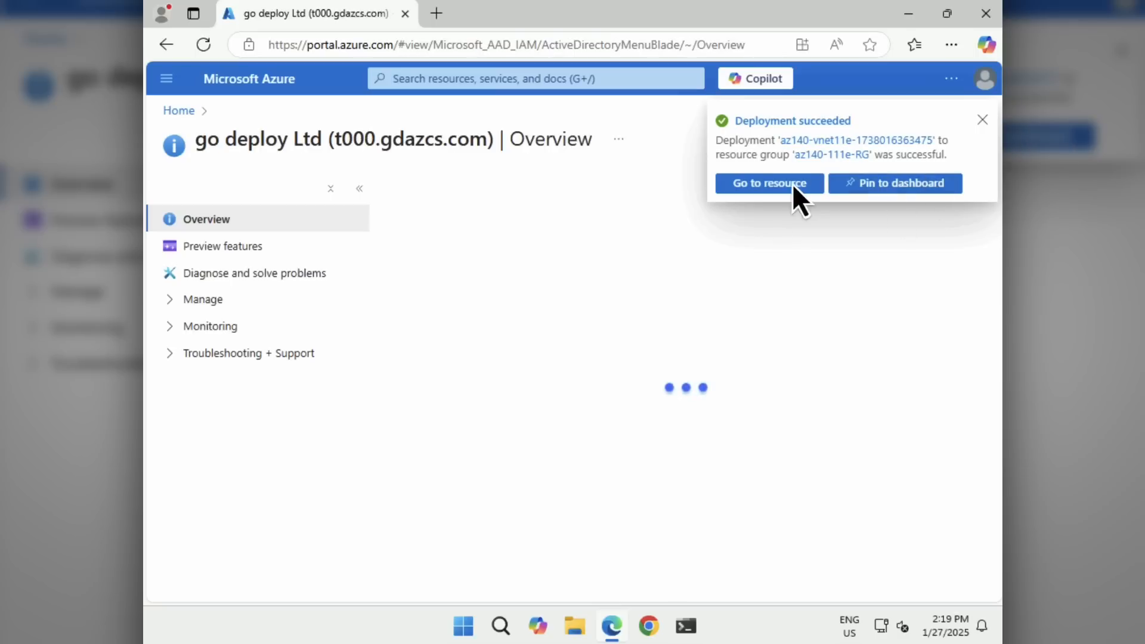
left_click(982, 120)
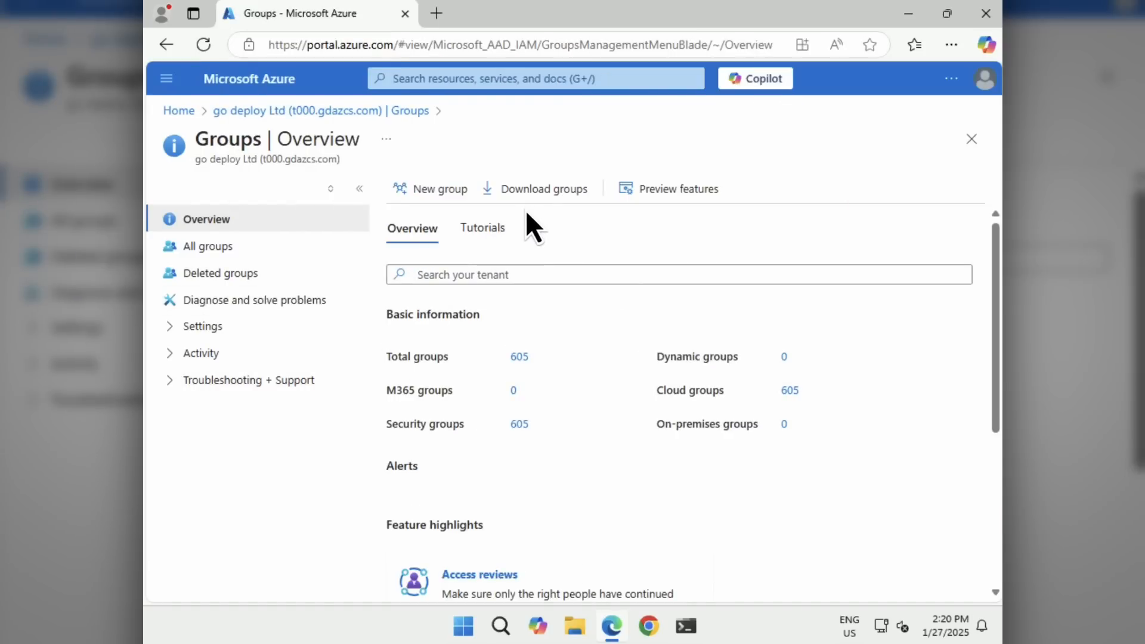
- From All groups, start a new security group named AVD-DAG-2705
left_click(217, 244)
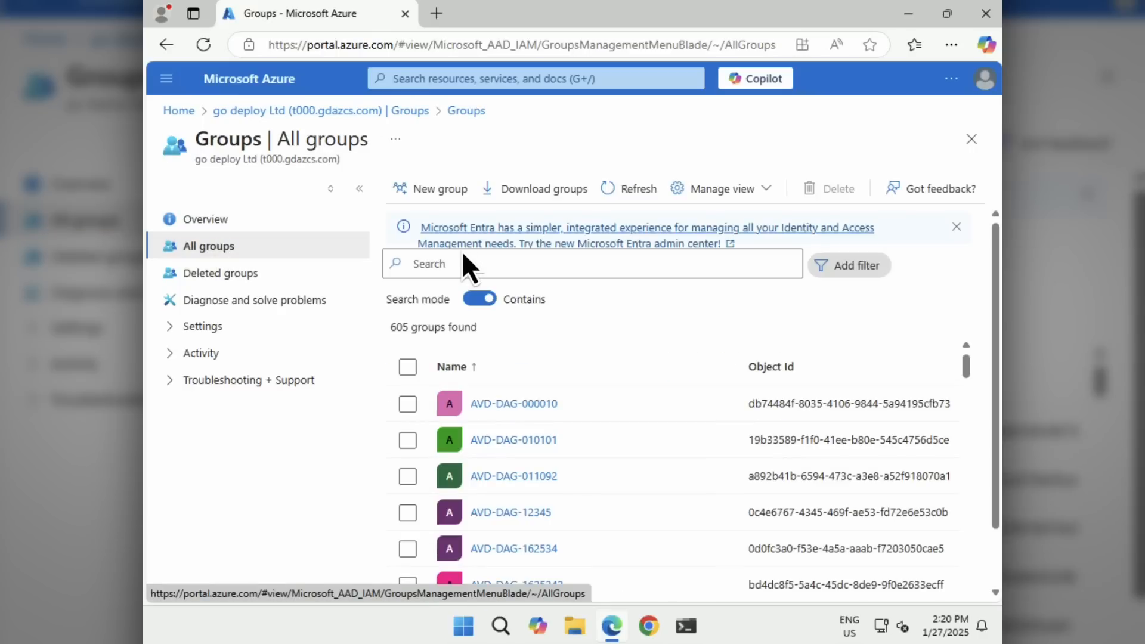
left_click(438, 190)
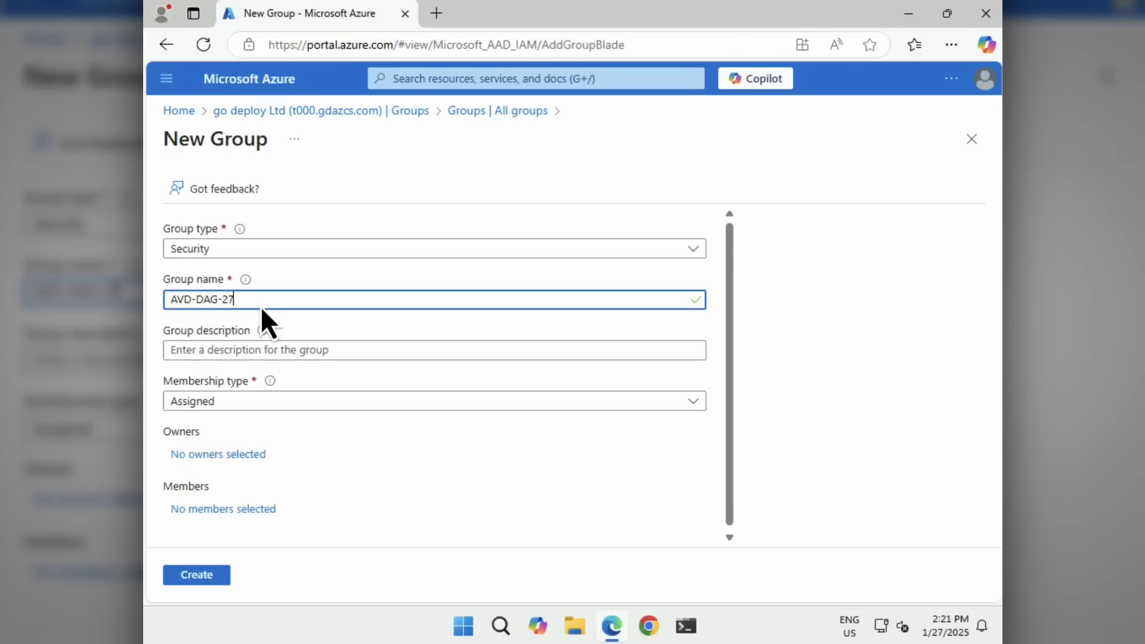
type("05")
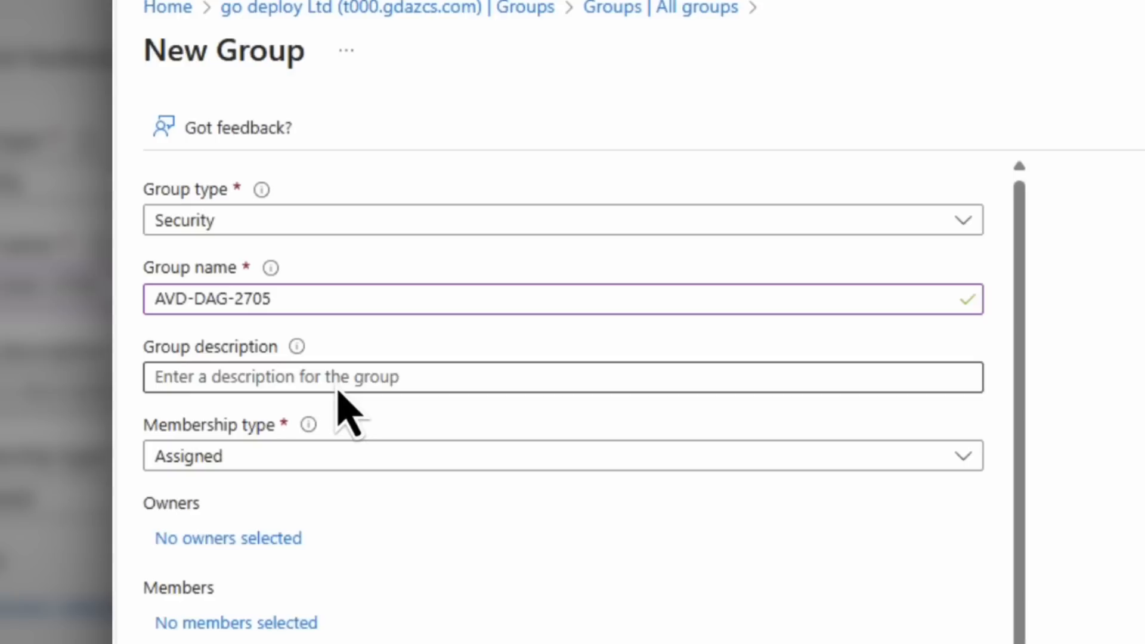
- Add the student user as the only member, create the group, and begin another new group
left_click(216, 625)
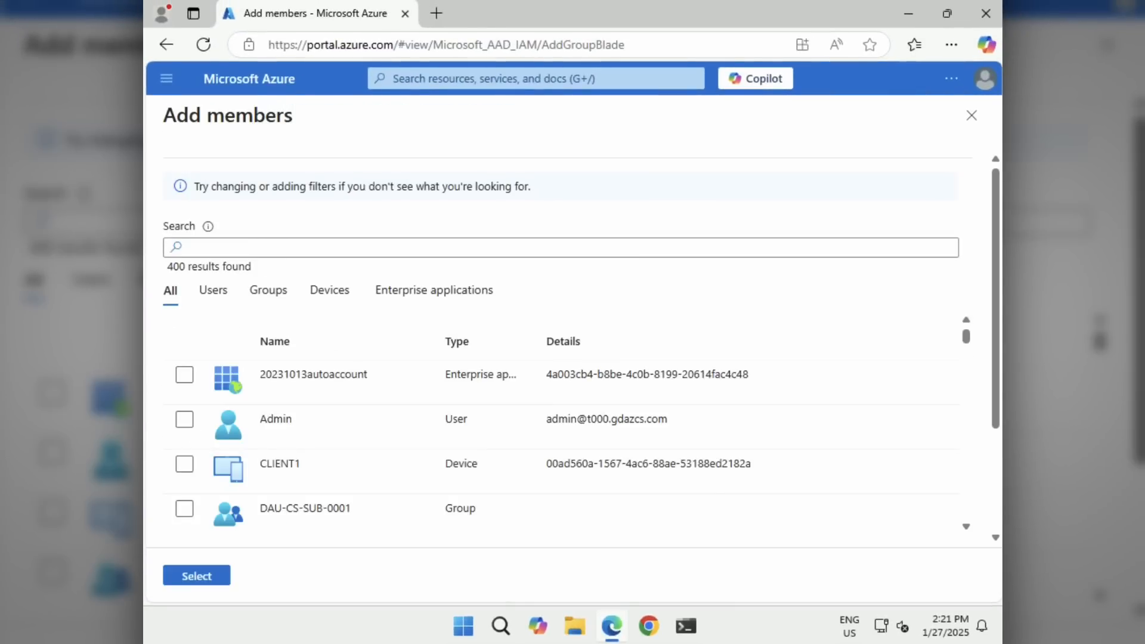
left_click(257, 248)
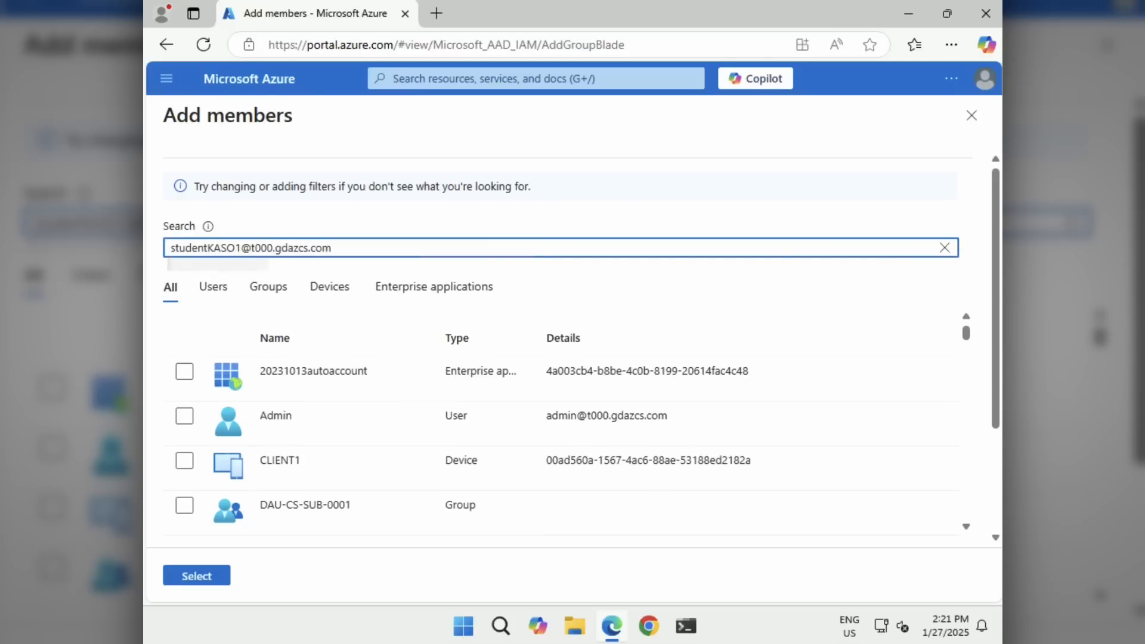
left_click(192, 376)
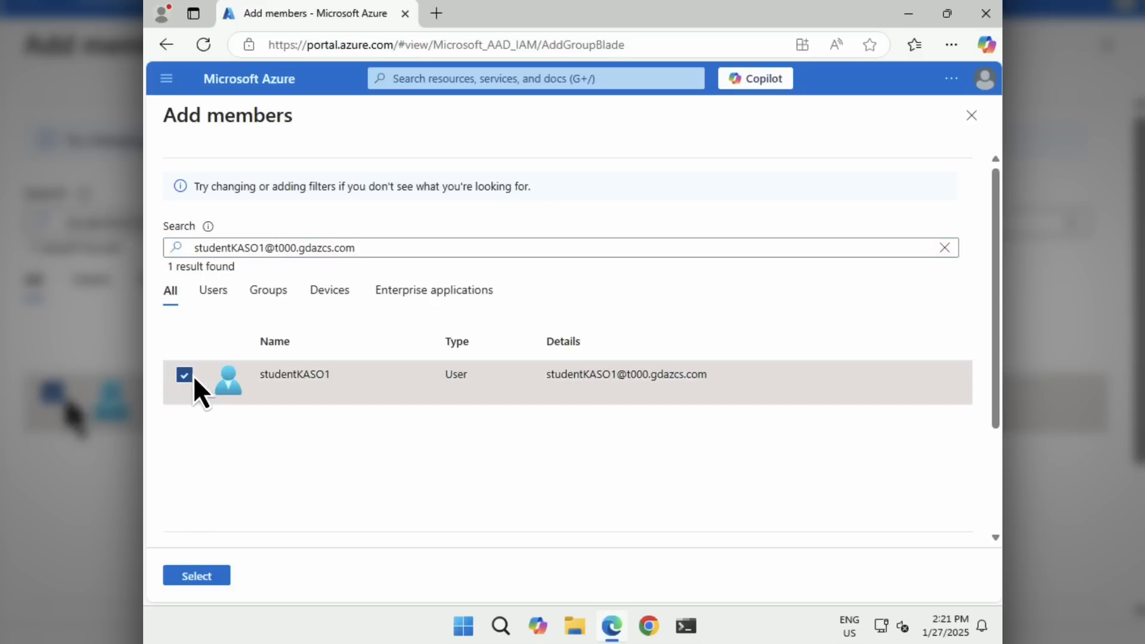
left_click(196, 576)
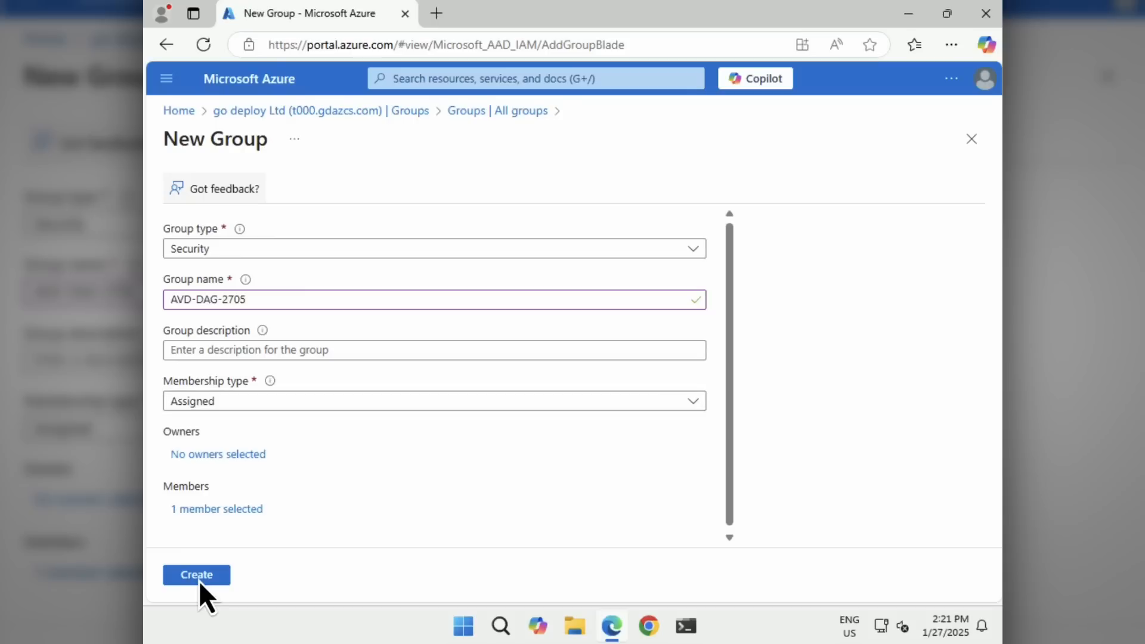
left_click(198, 578)
left_click(430, 186)
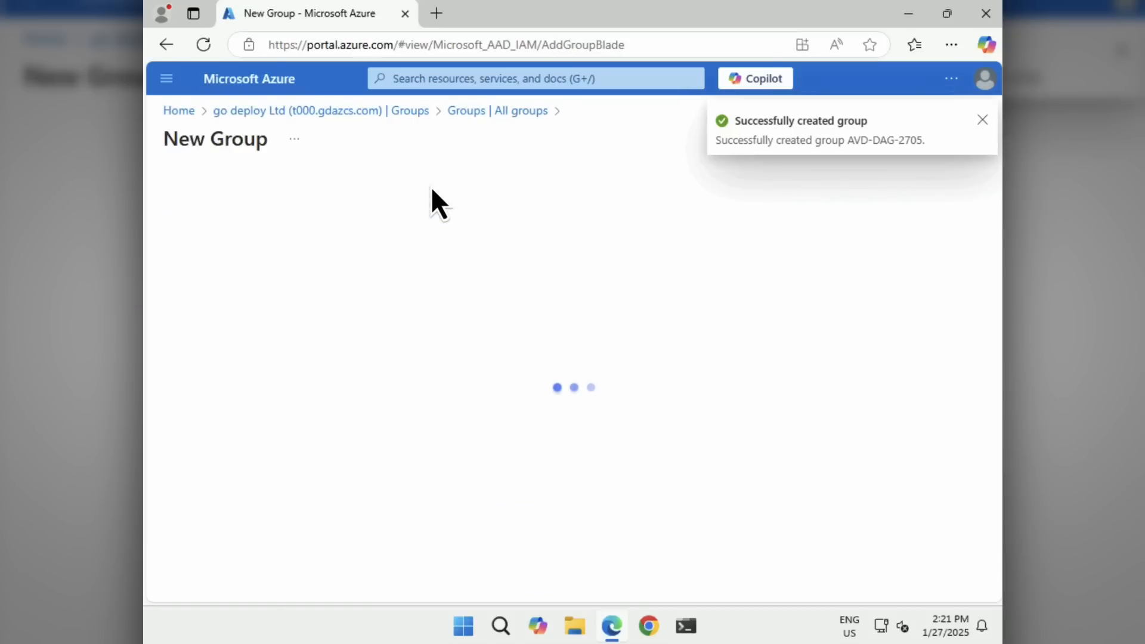
- Name the group AVD-RemoteApp-2705, add the student user as member, and create it
left_click(182, 299)
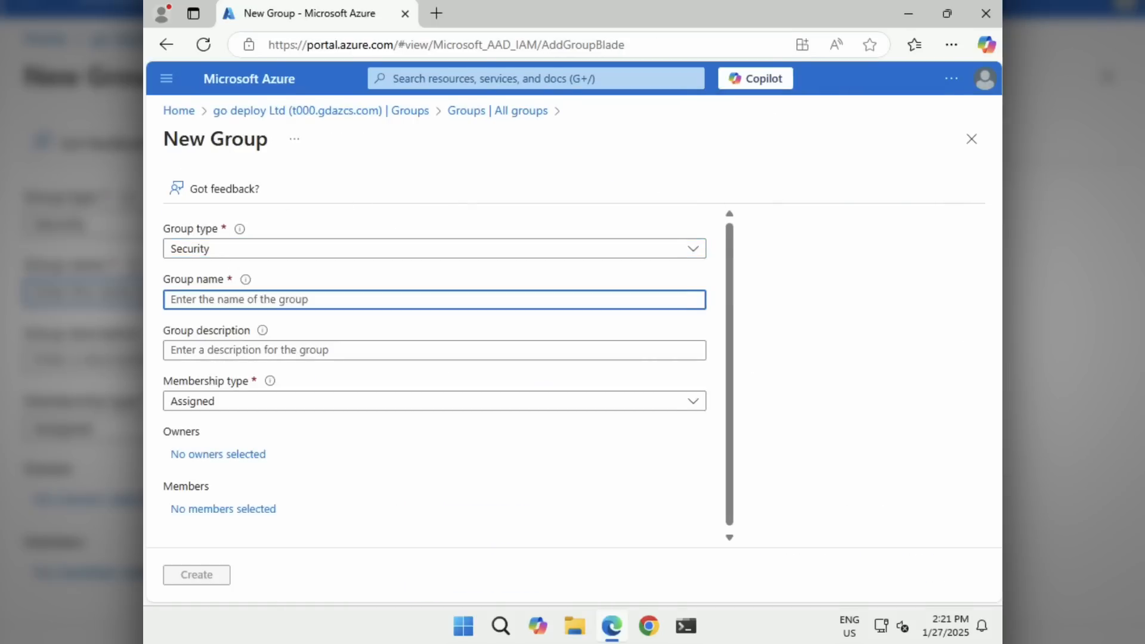
type("AVD-RemoteApp-2705")
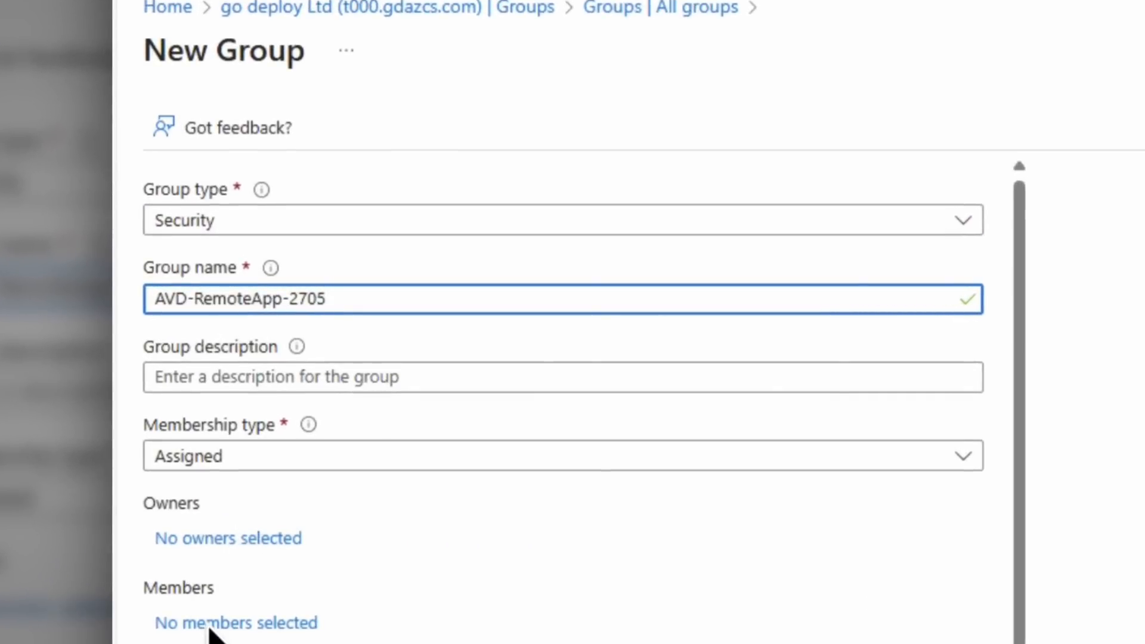
left_click(210, 578)
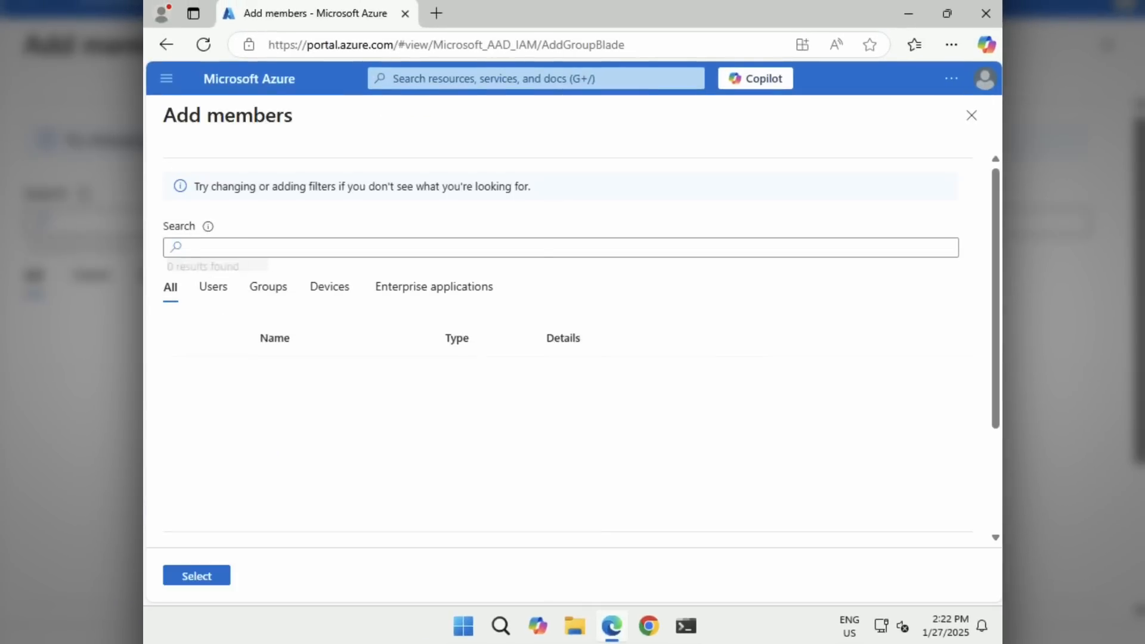
left_click(289, 247)
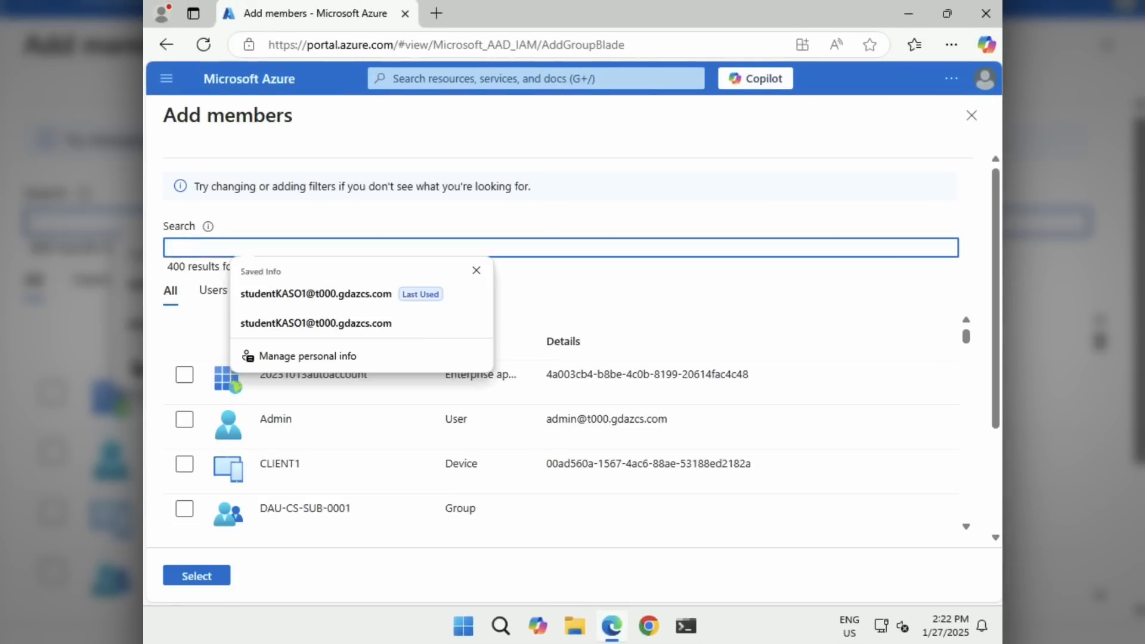
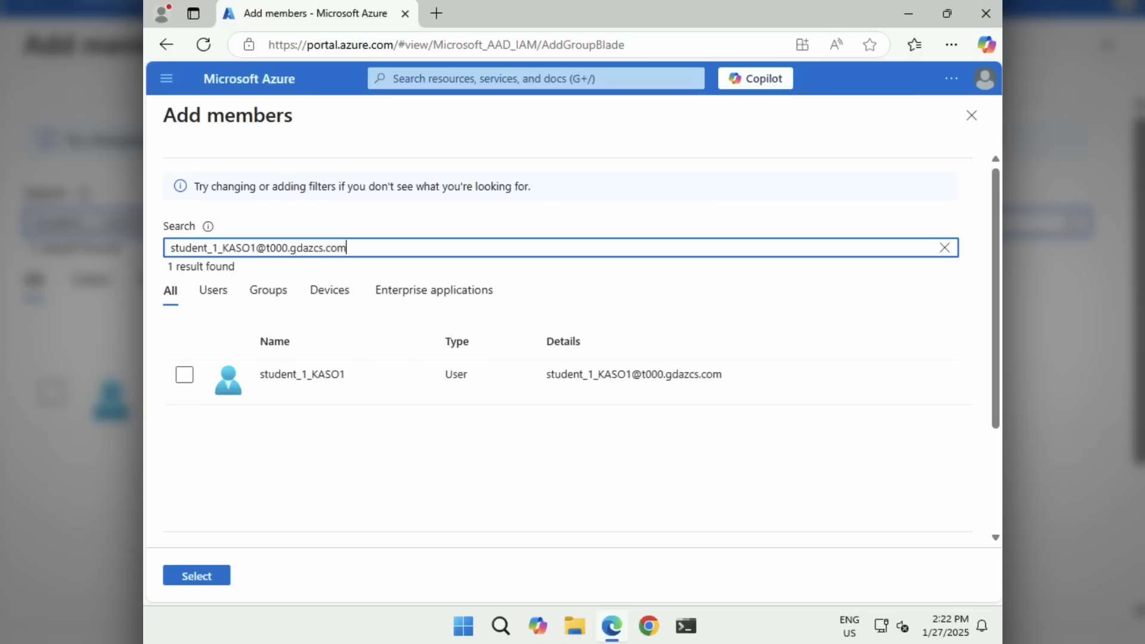
left_click(190, 377)
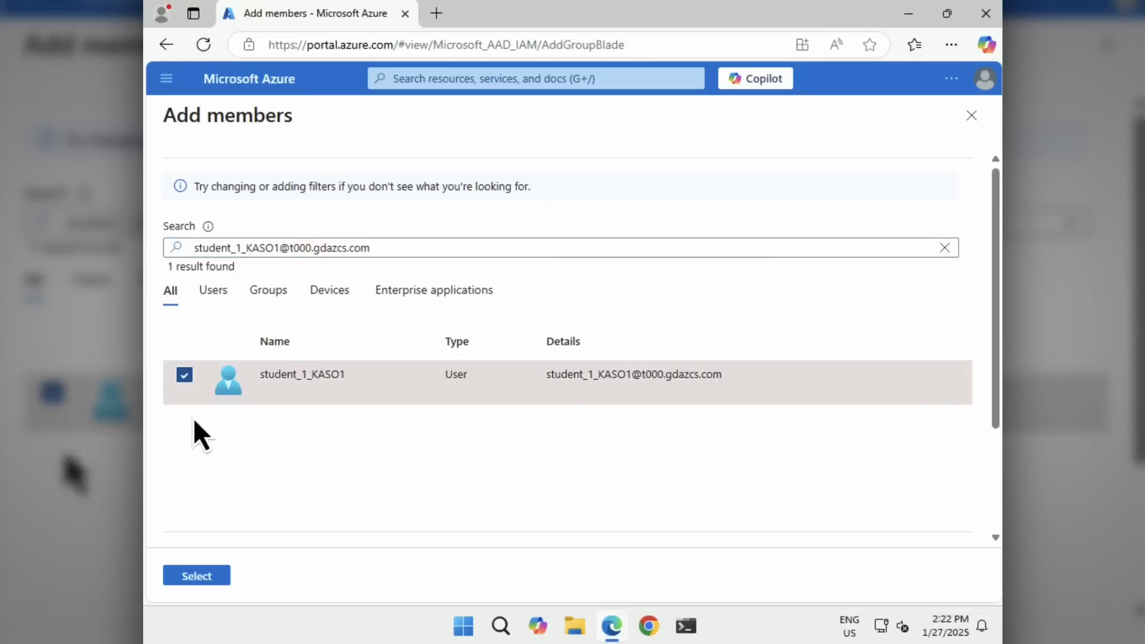
left_click(210, 573)
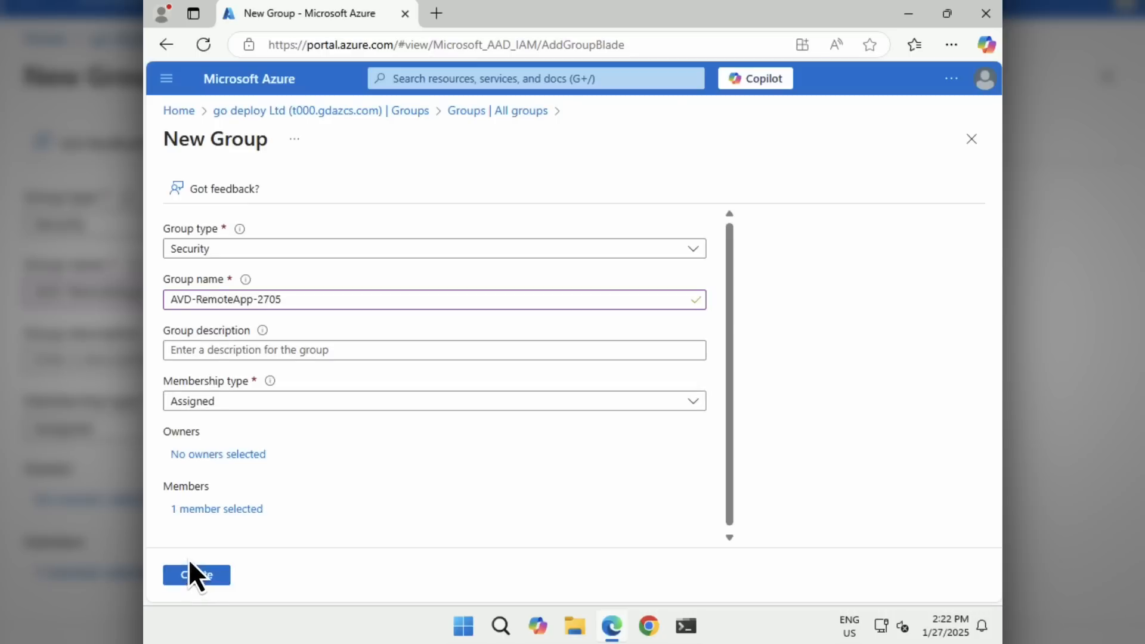
left_click(202, 577)
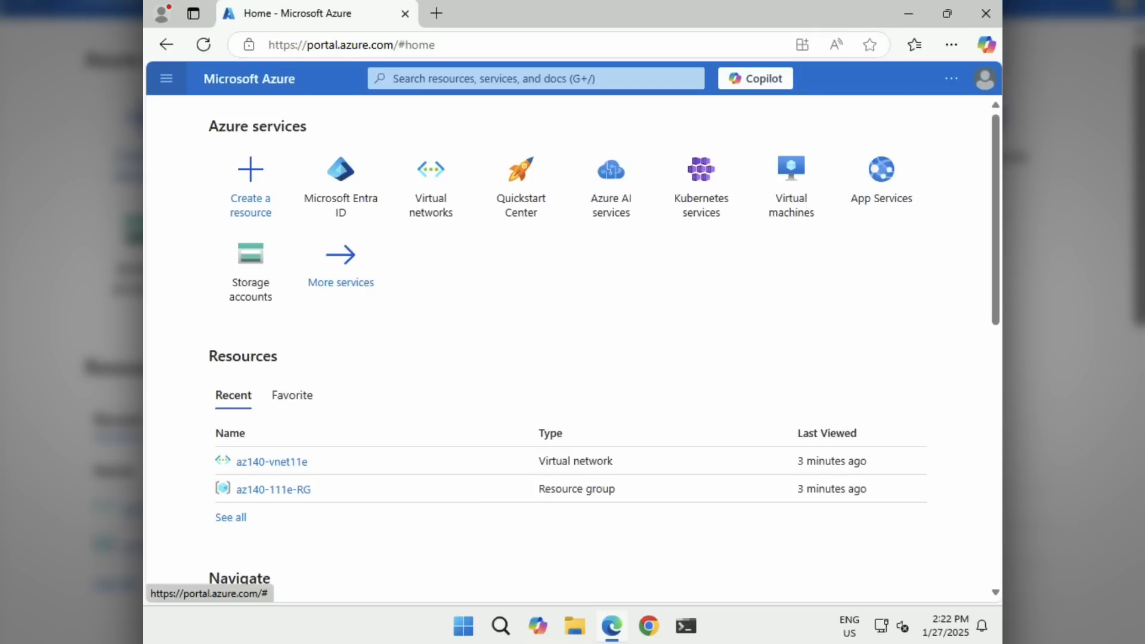
- Open Azure Virtual Desktop via portal search and expand its Manage section
left_click(479, 83)
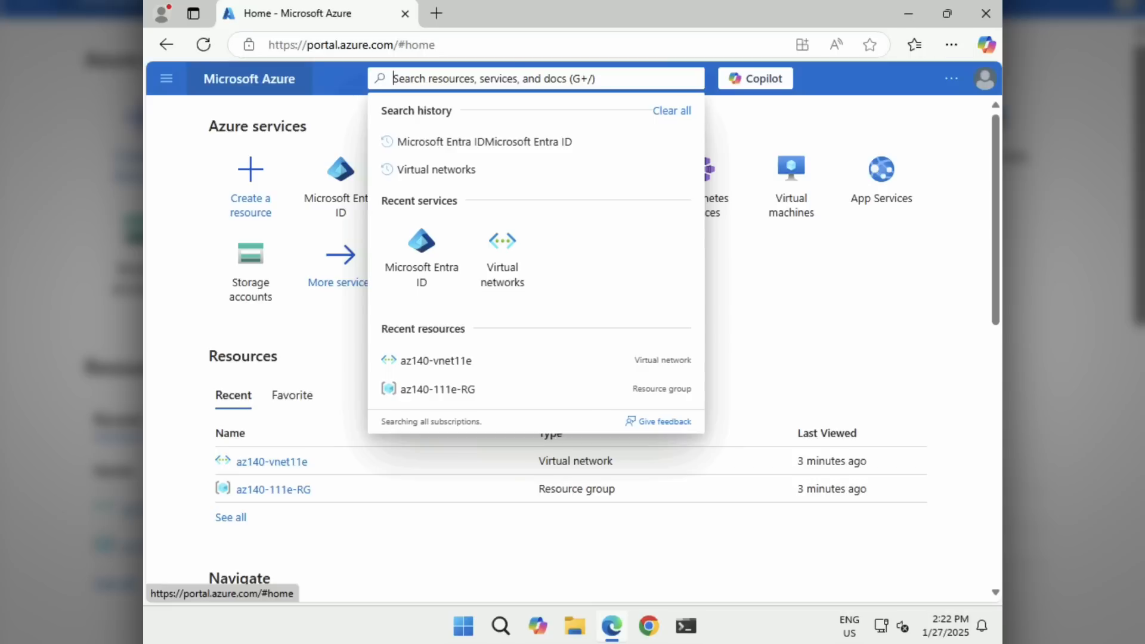
type("Azure Virtual Desktop")
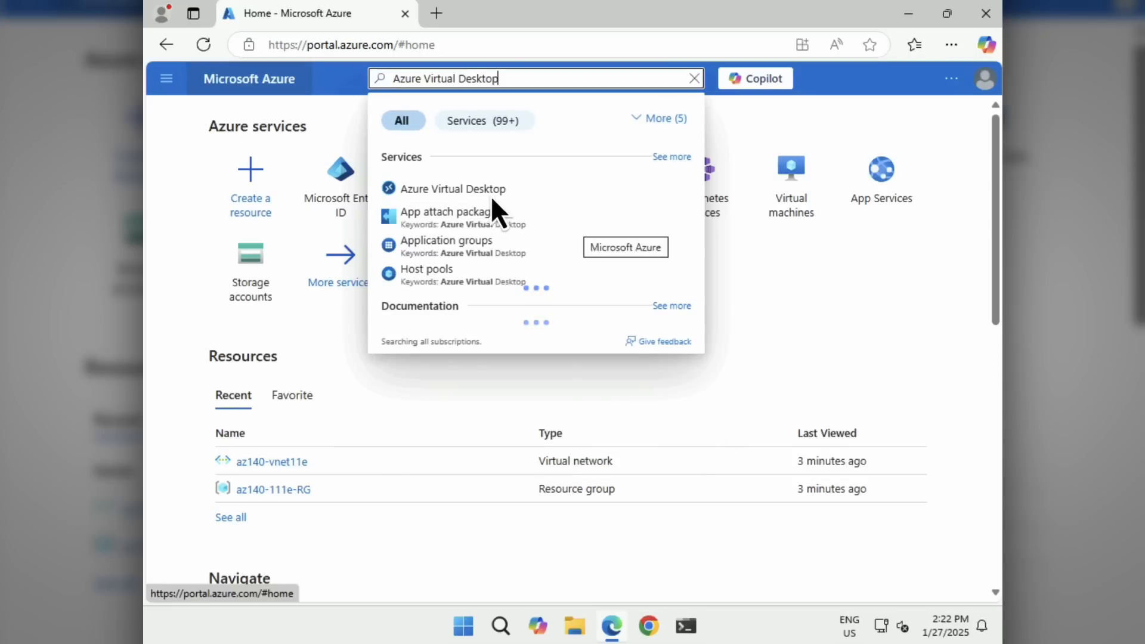
left_click(488, 194)
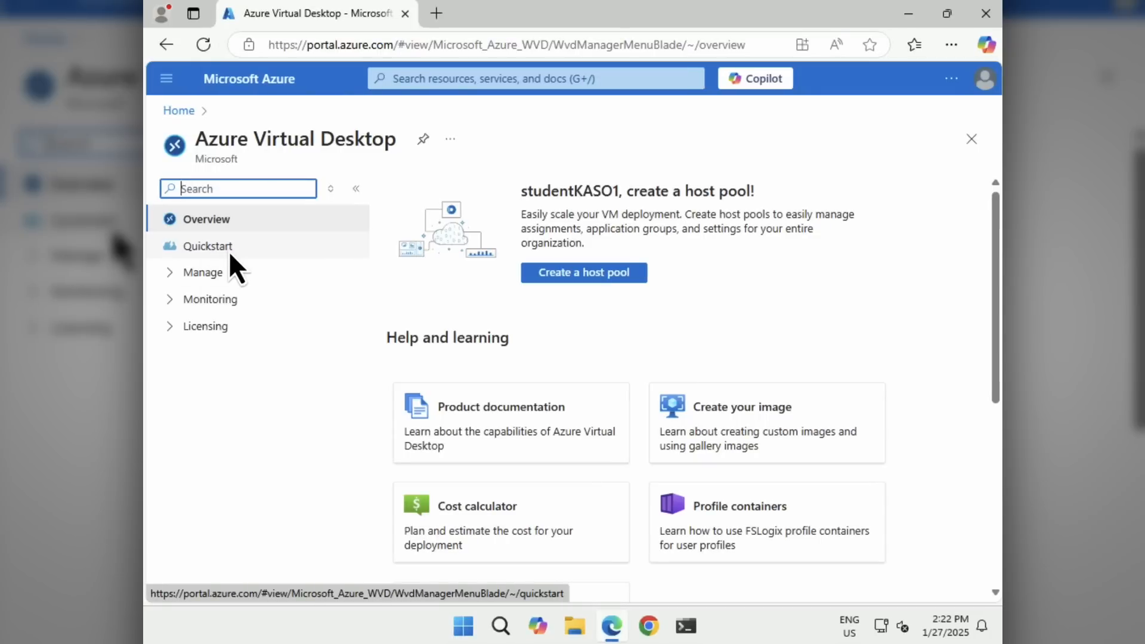
left_click(205, 272)
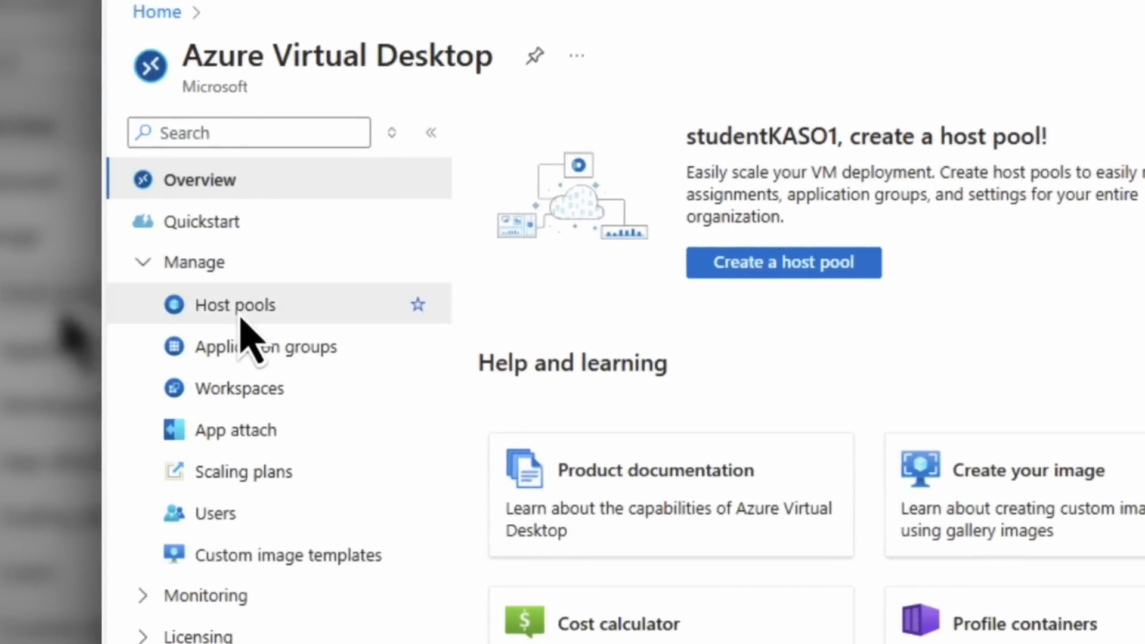
- Start a new host pool named az140-21-hp1 in resource group az140-21e-RG
left_click(241, 317)
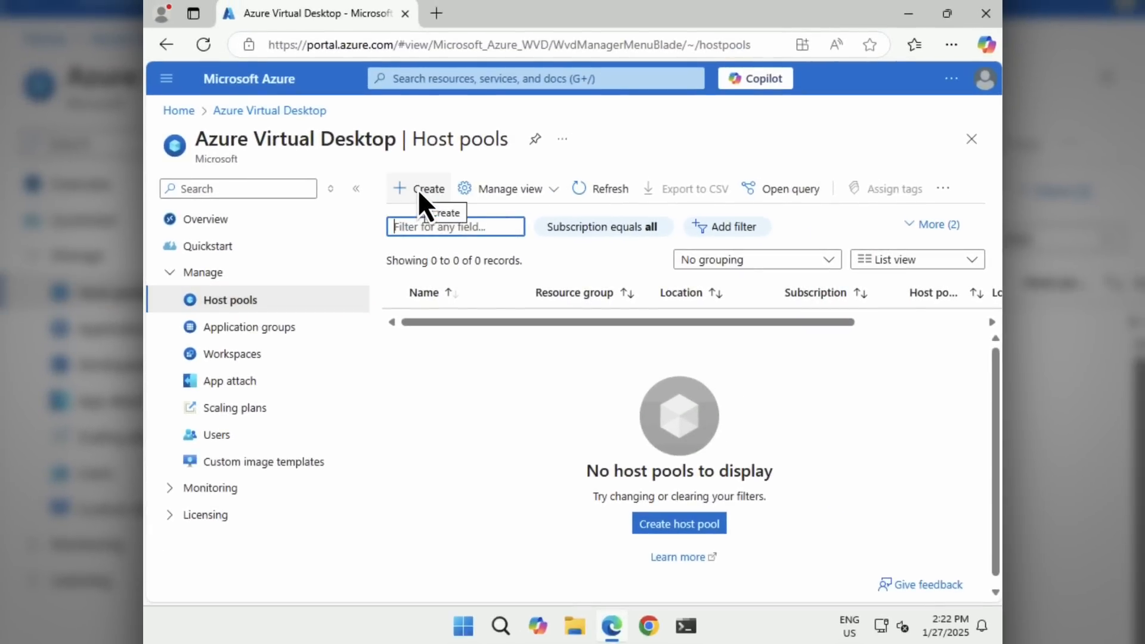
left_click(419, 189)
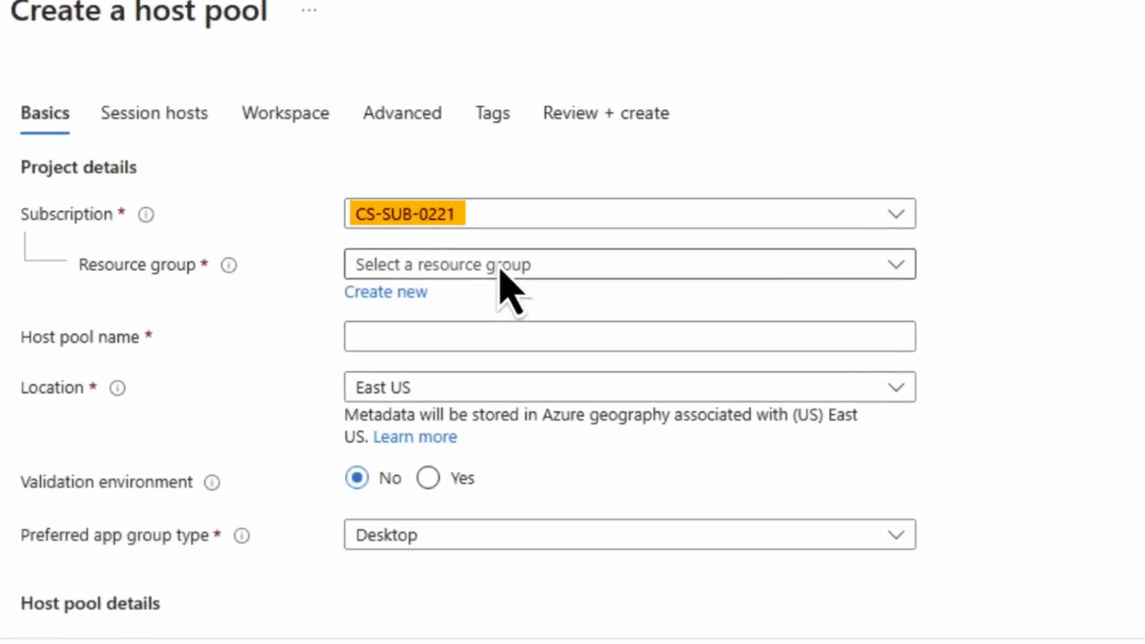
left_click(482, 300)
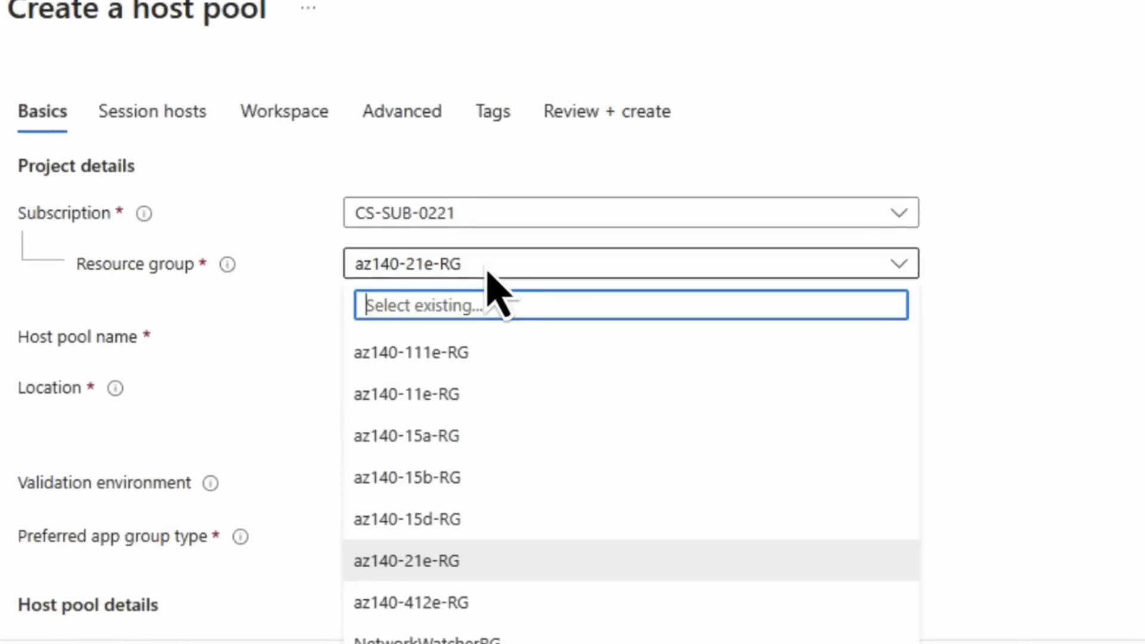
left_click(486, 271)
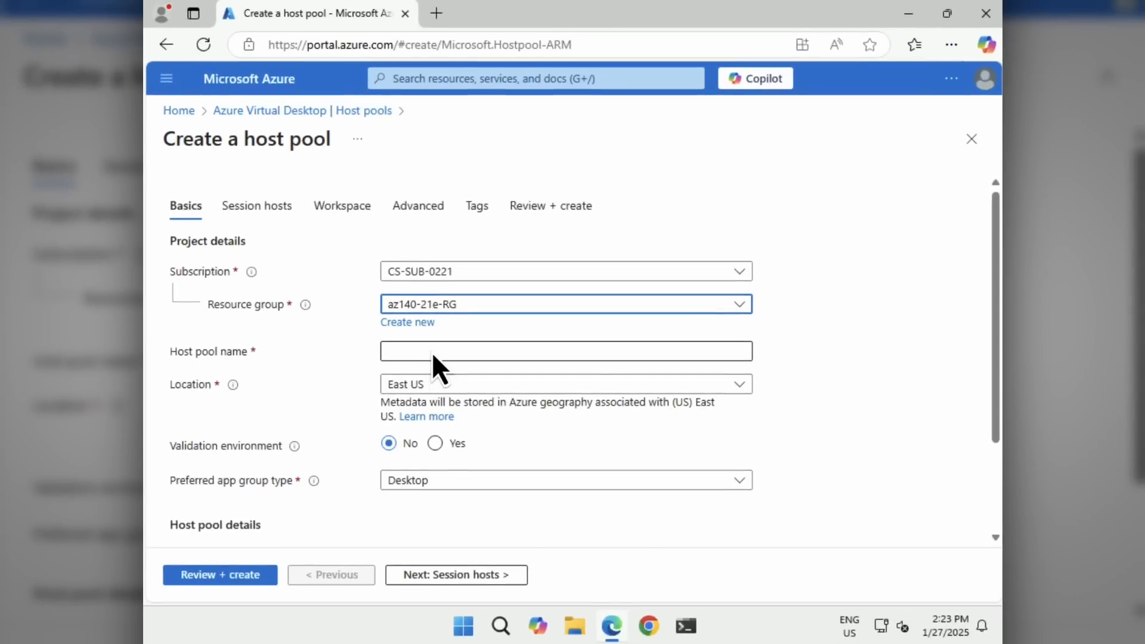
left_click(412, 335)
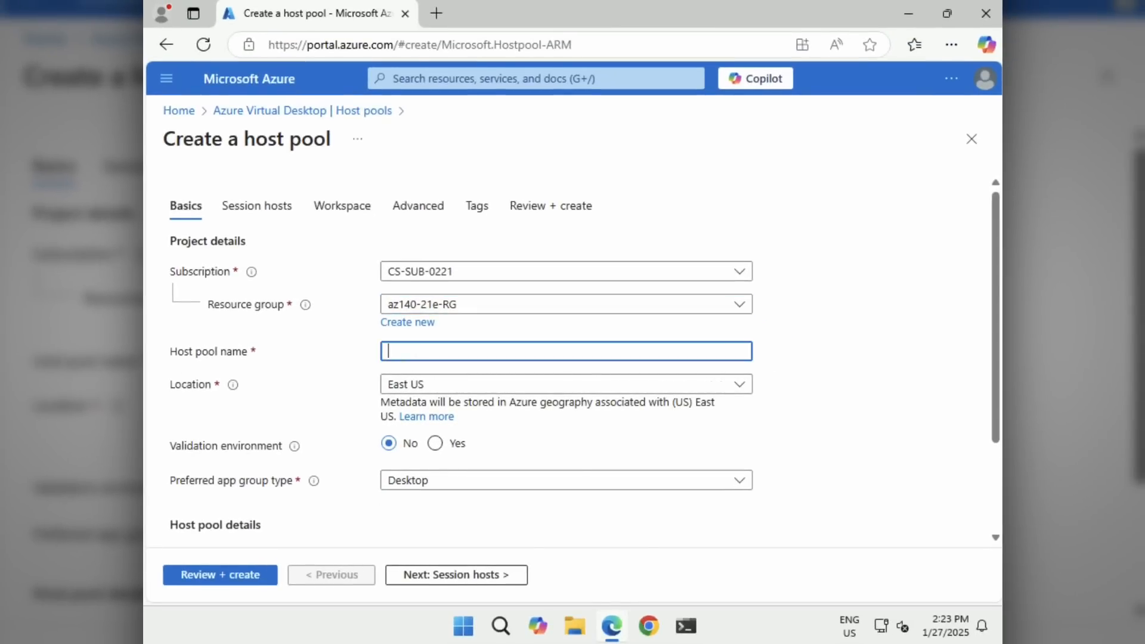
type("az140-21-hp1")
- Make it a validation environment with RemoteApp app group type, Pooled, and max 10 sessions
left_click(436, 442)
scroll(536, 430, "down", 2)
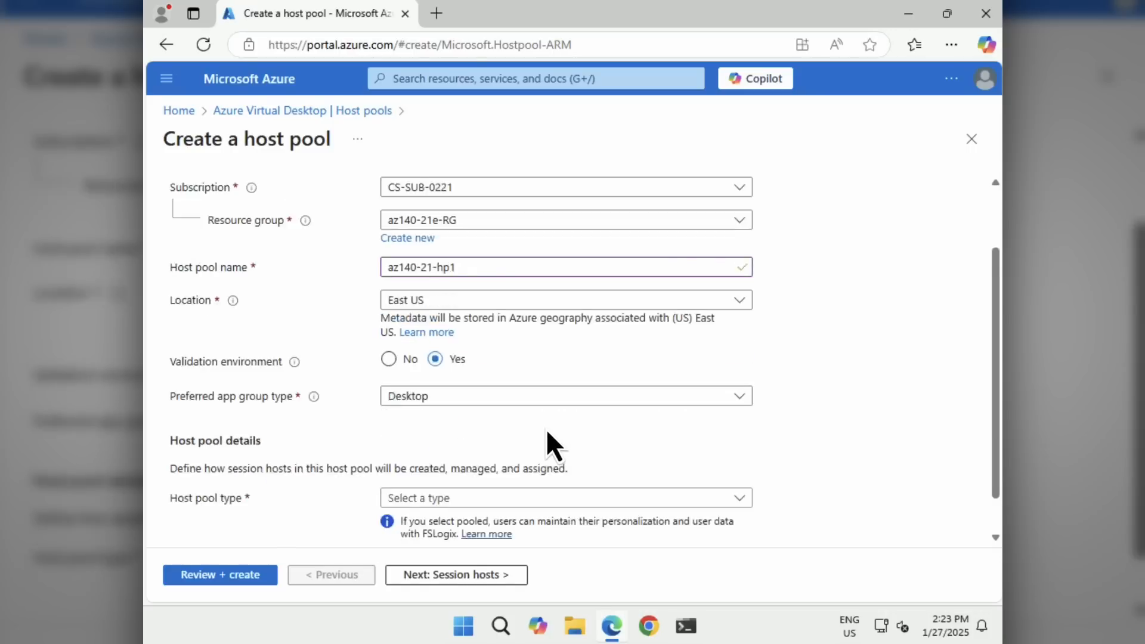
left_click(439, 352)
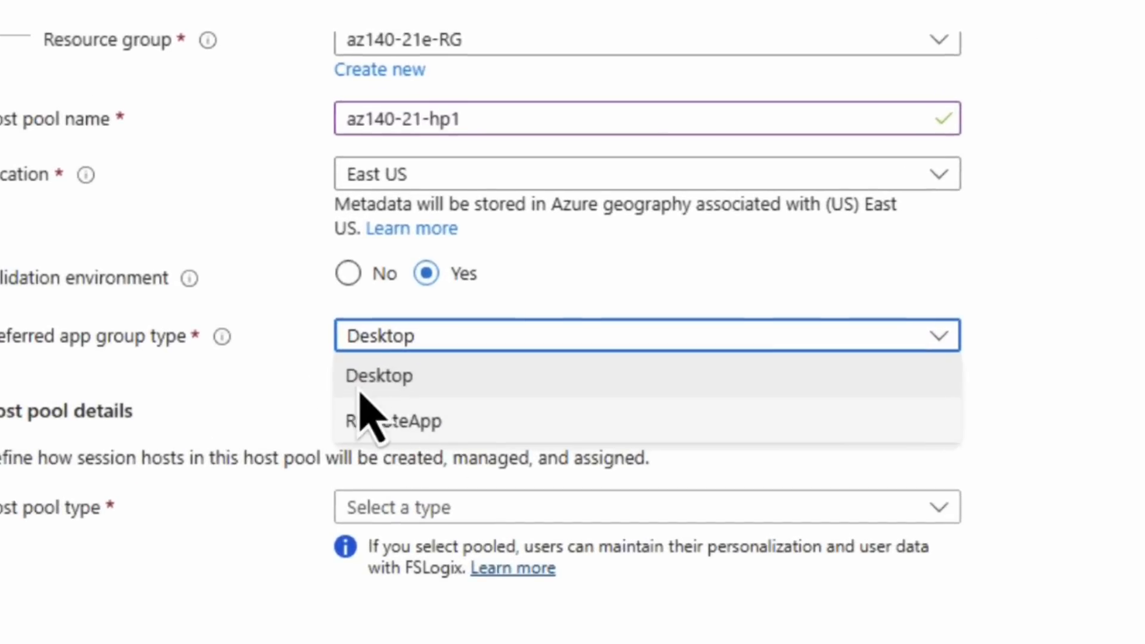
left_click(411, 421)
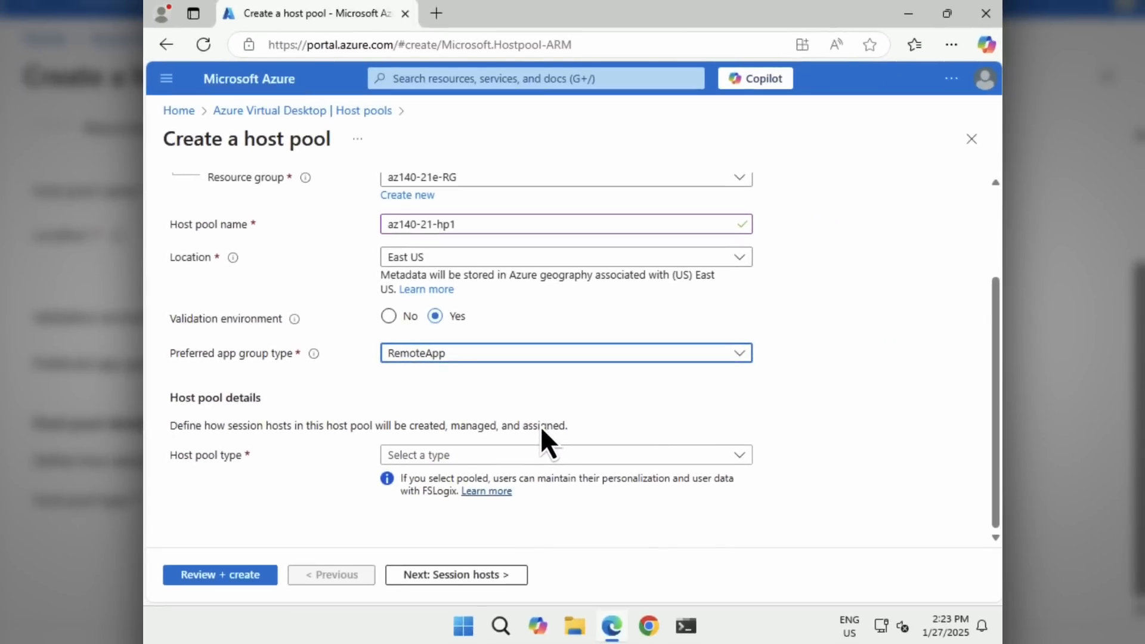
left_click(489, 455)
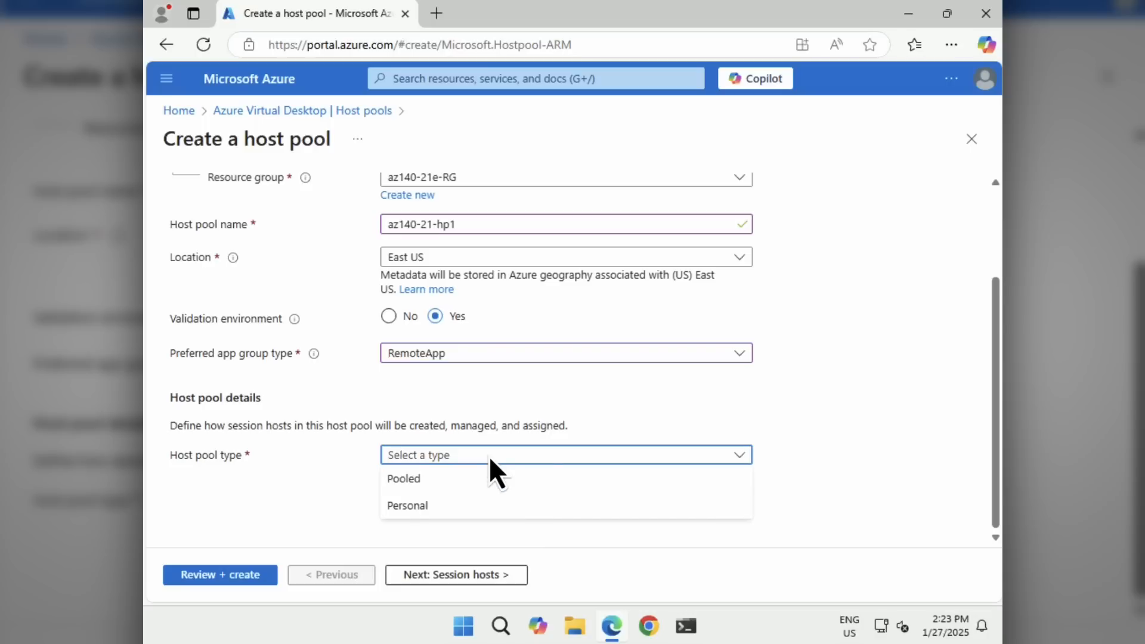
left_click(424, 481)
scroll(513, 432, "down", 4)
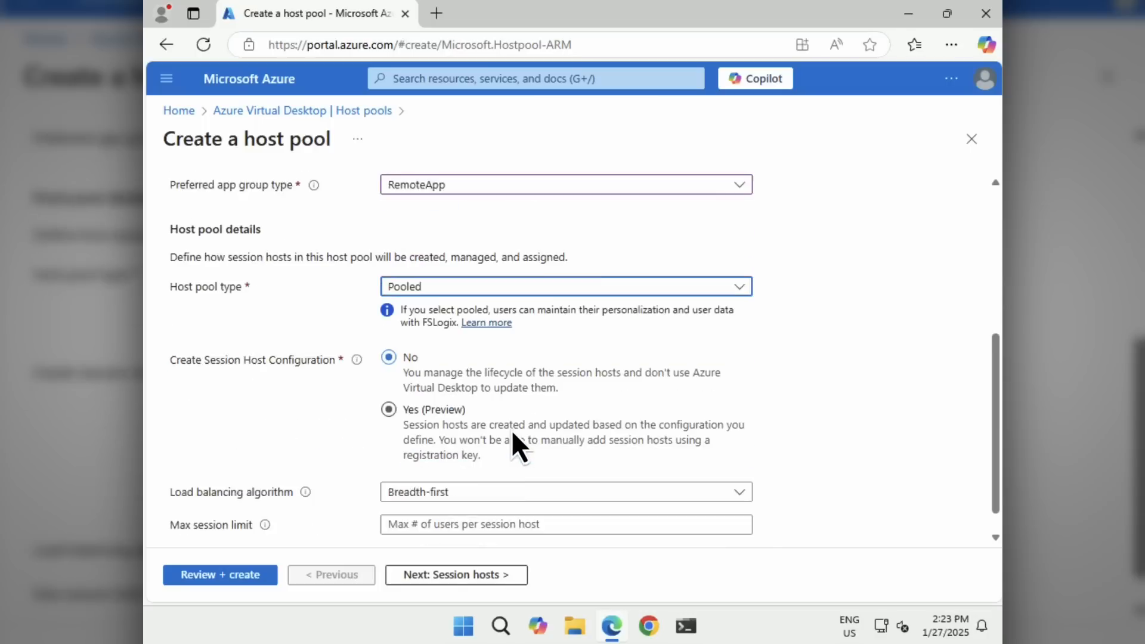
scroll(505, 430, "up", 1)
scroll(505, 430, "down", 1)
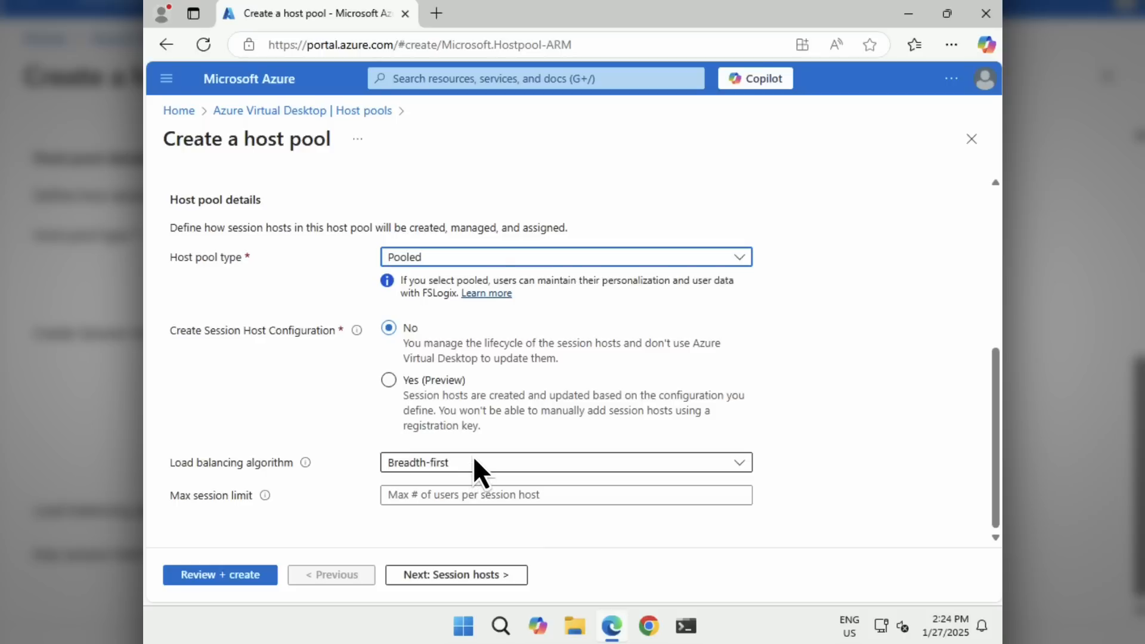
left_click(465, 500)
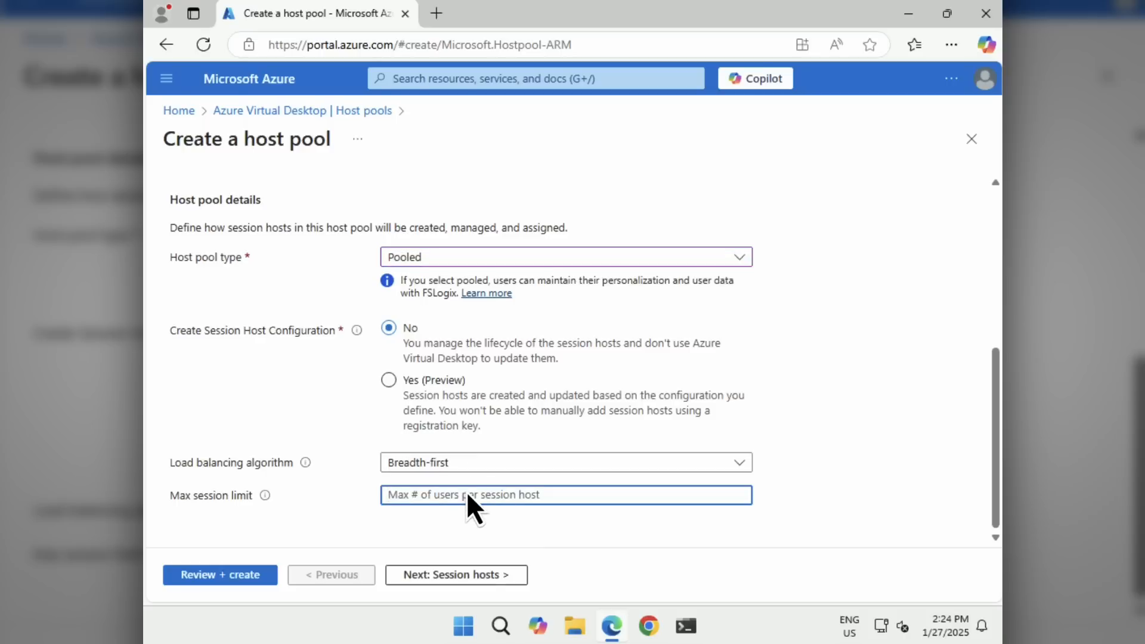
type("10")
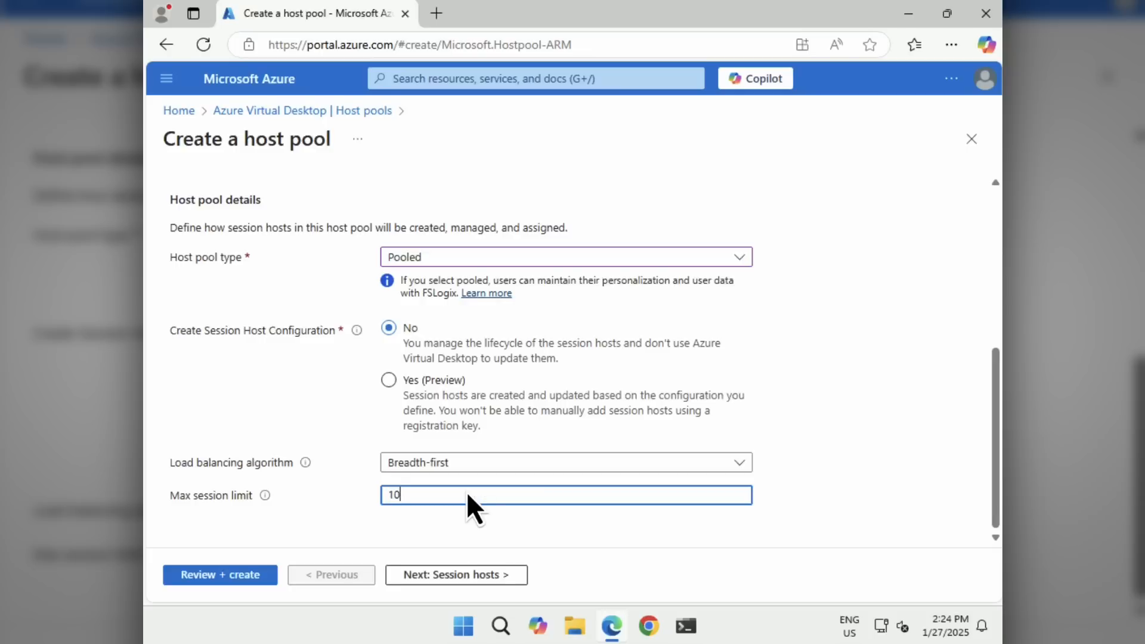
left_click(457, 516)
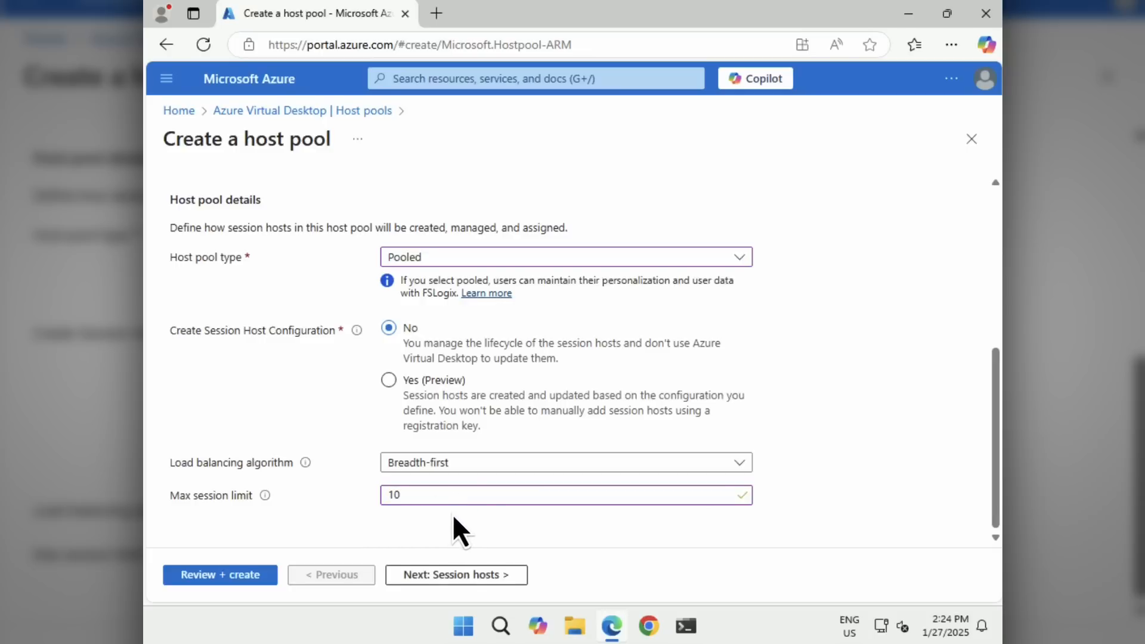
- On Session hosts, add VMs with name prefix sh-random and no infrastructure redundancy
left_click(444, 575)
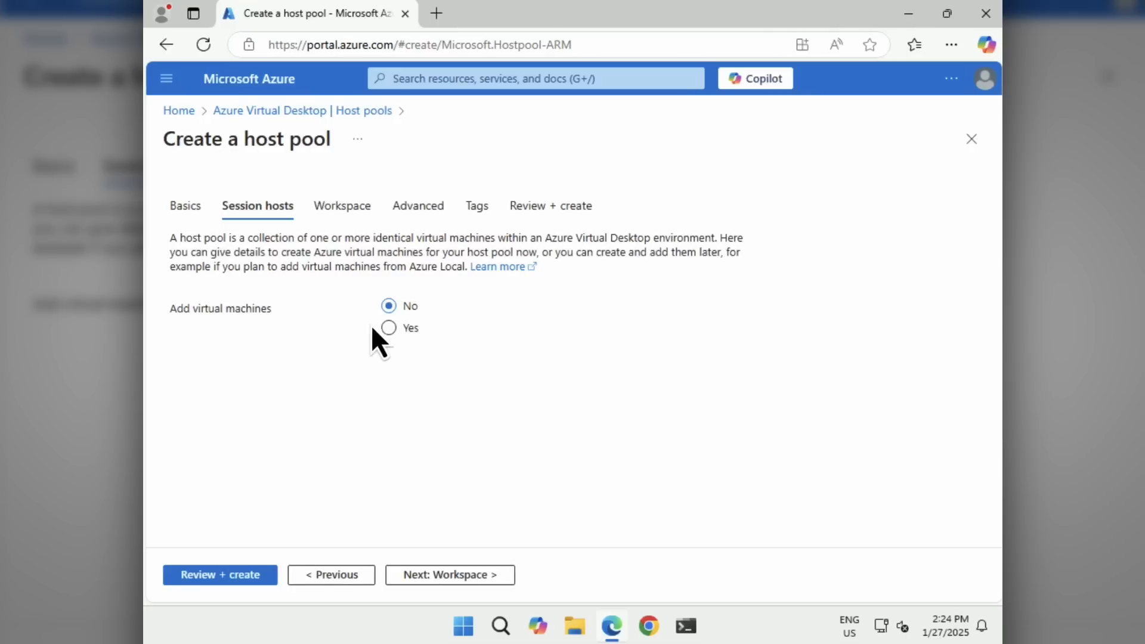
left_click(388, 328)
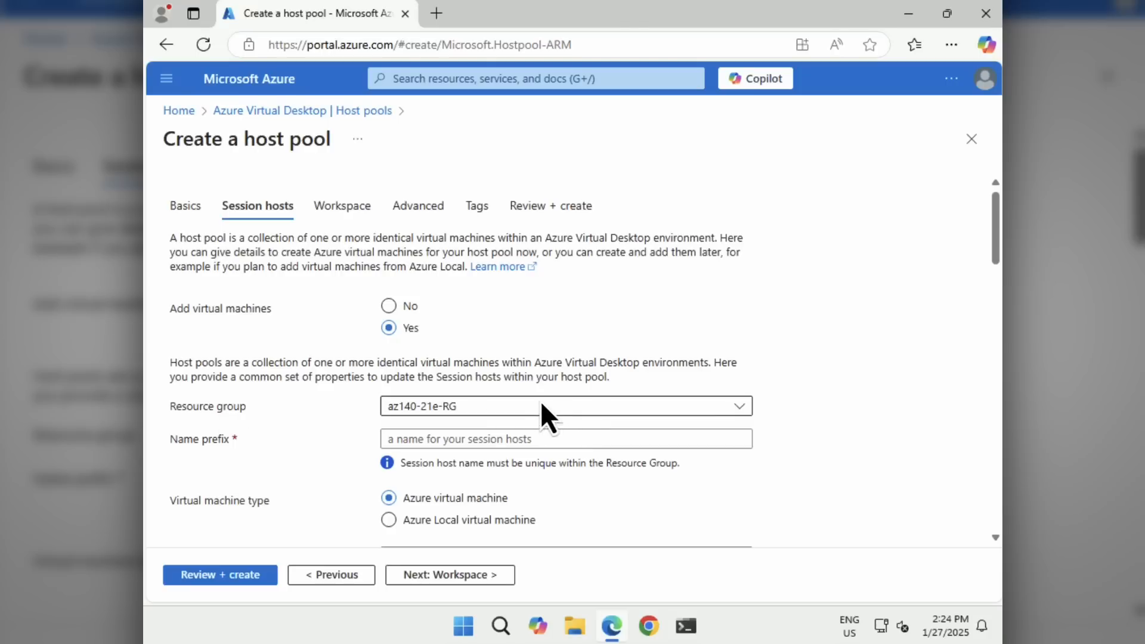
left_click(490, 439)
type("sh")
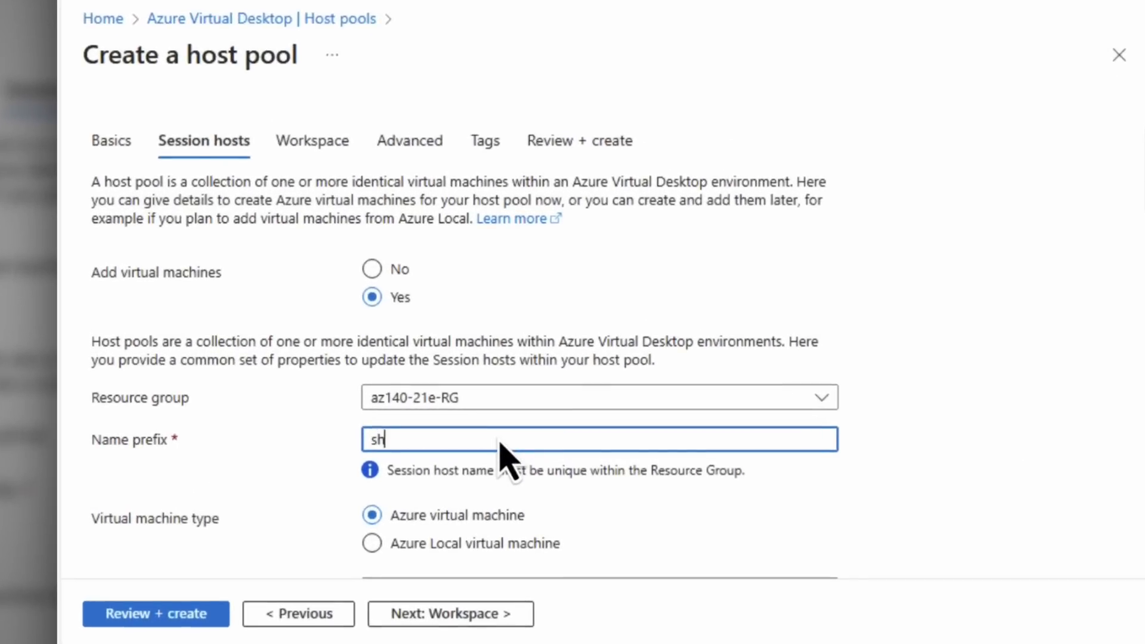
type("-random")
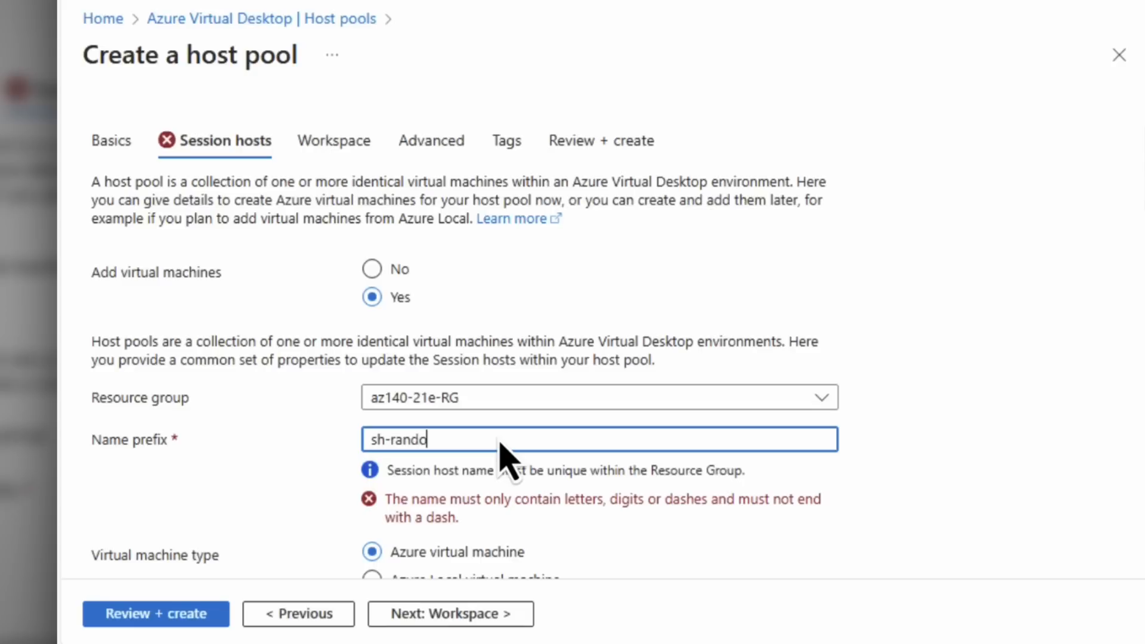
scroll(511, 447, "down", 3)
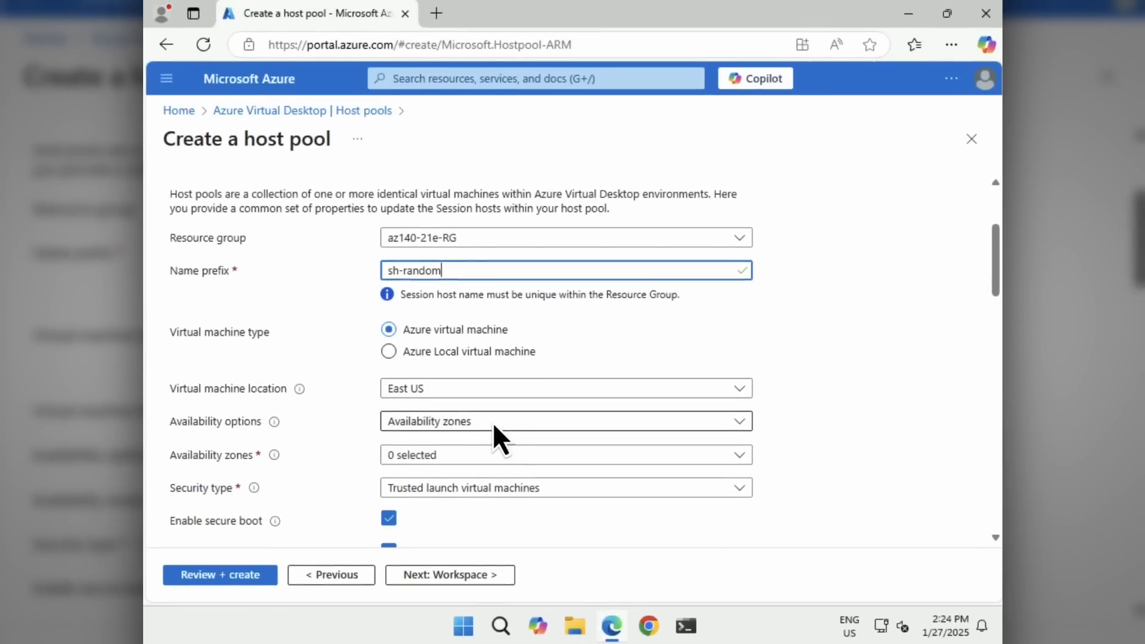
left_click(499, 417)
left_click(467, 443)
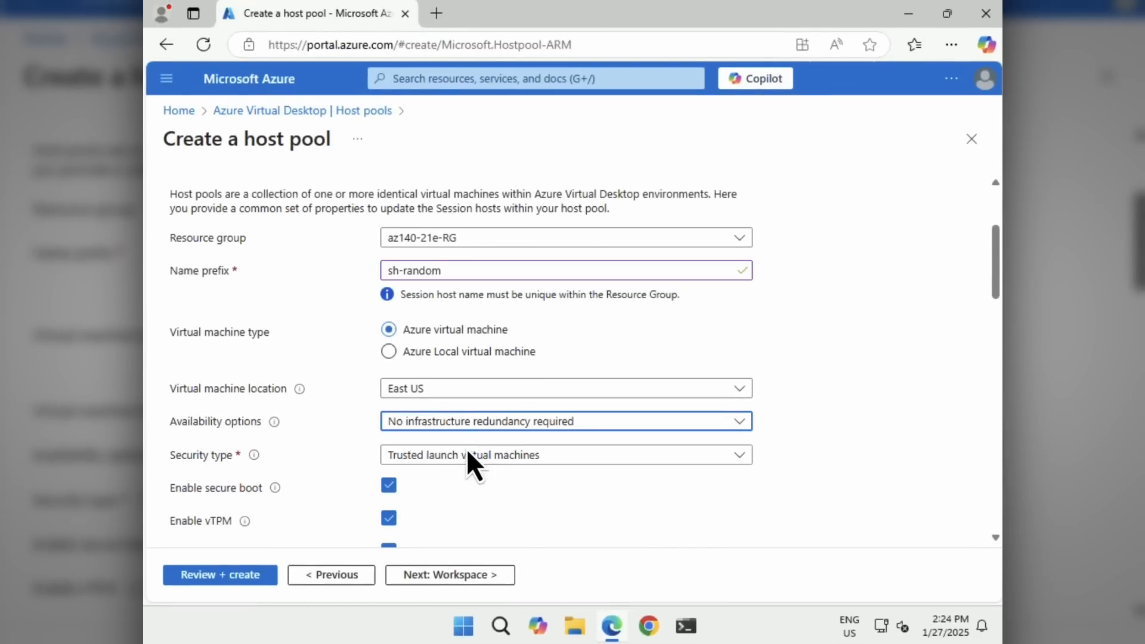
- Choose the Windows 11 24H2 with Microsoft 365 Apps image and set Number of VMs to 2
scroll(472, 477, "down", 2)
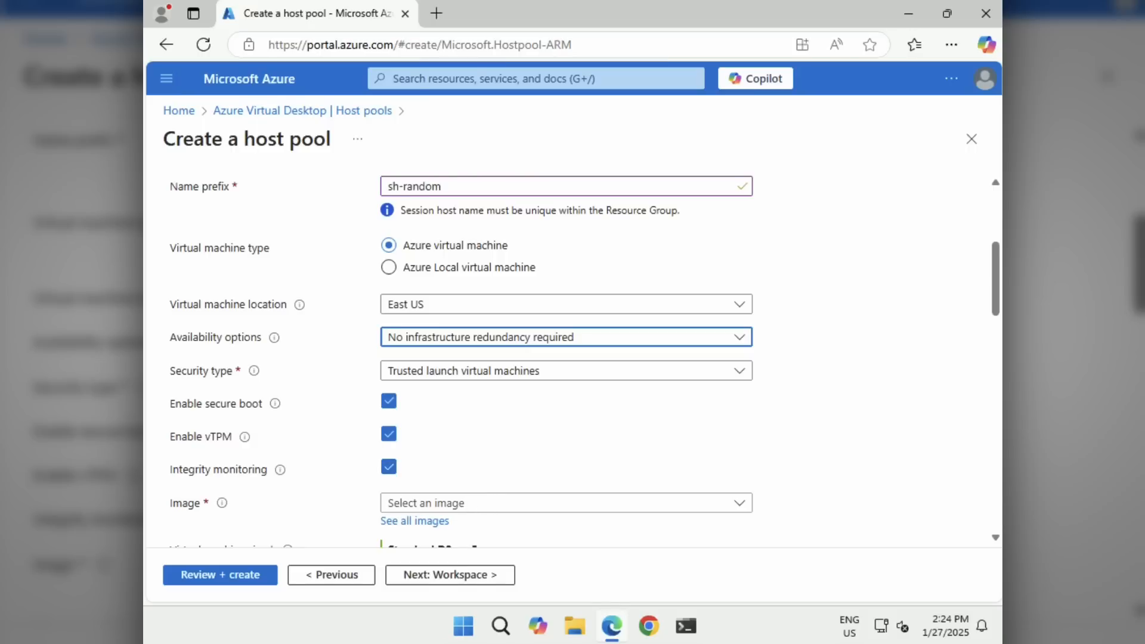
scroll(477, 358, "down", 6)
left_click(477, 251)
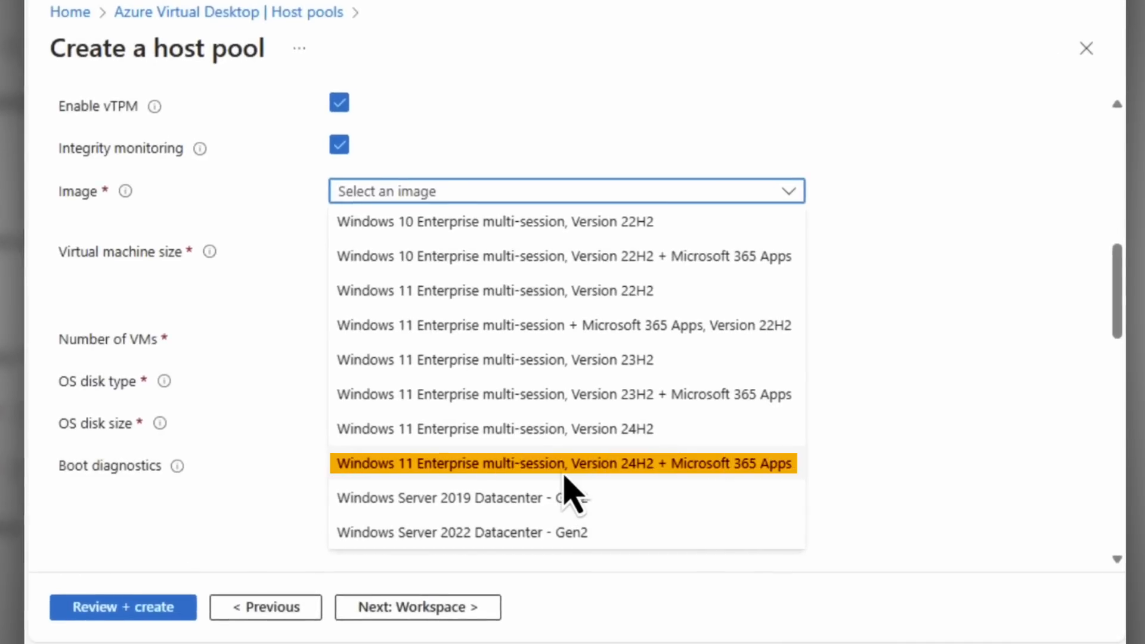
left_click(565, 471)
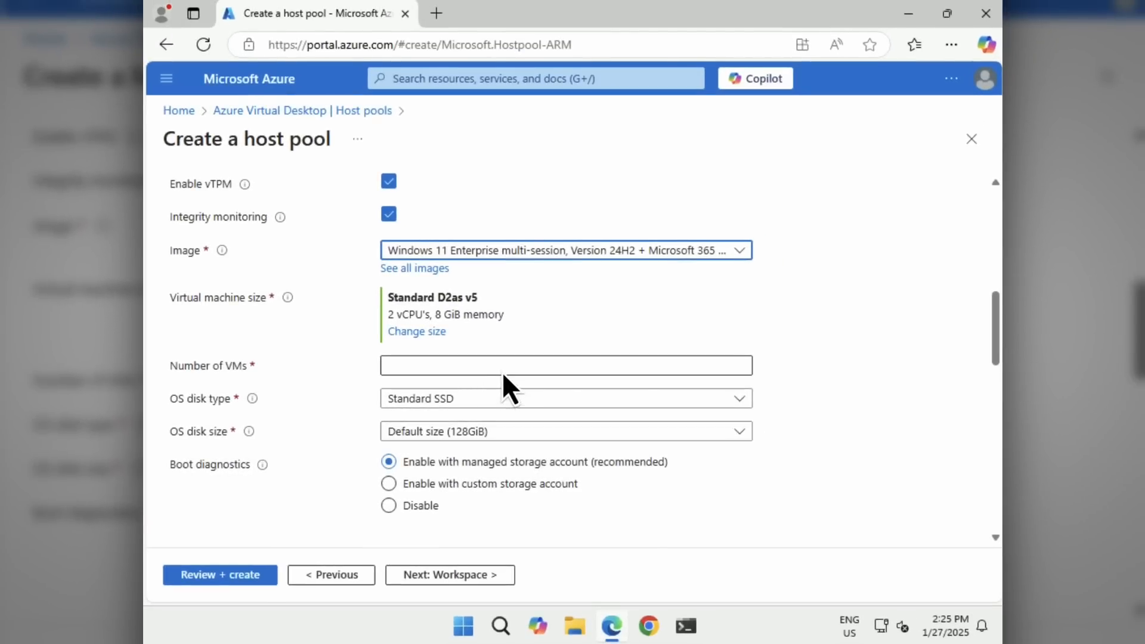
left_click(492, 364)
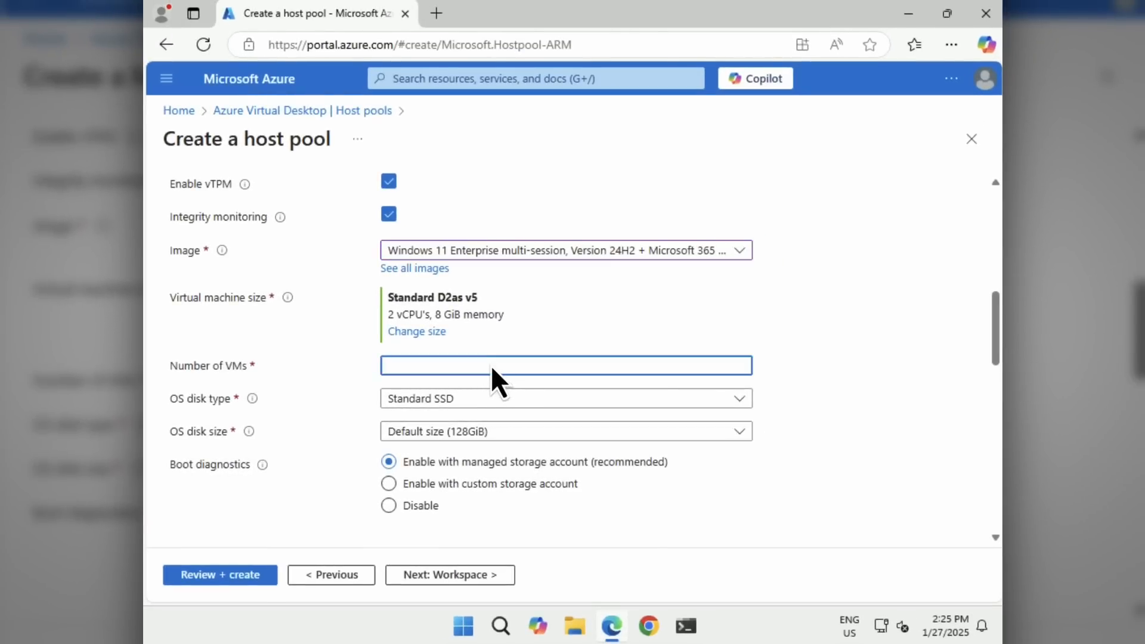
type("2")
- Place the session hosts on the az140-vnet11e virtual network and join them to Microsoft Entra ID
scroll(273, 477, "down", 3)
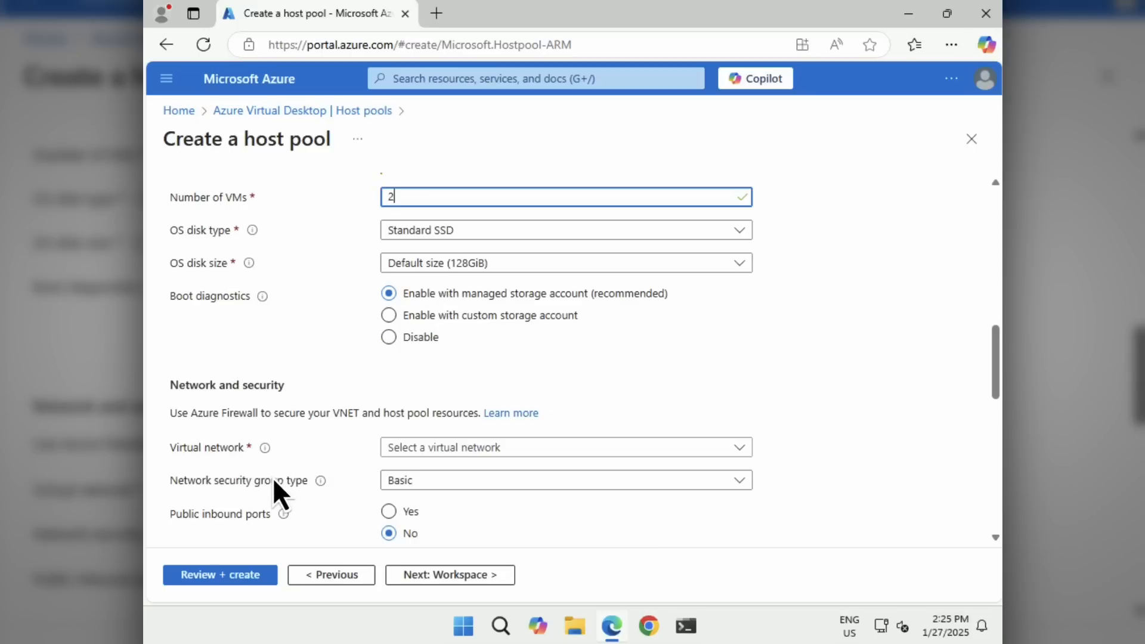
scroll(274, 477, "down", 3)
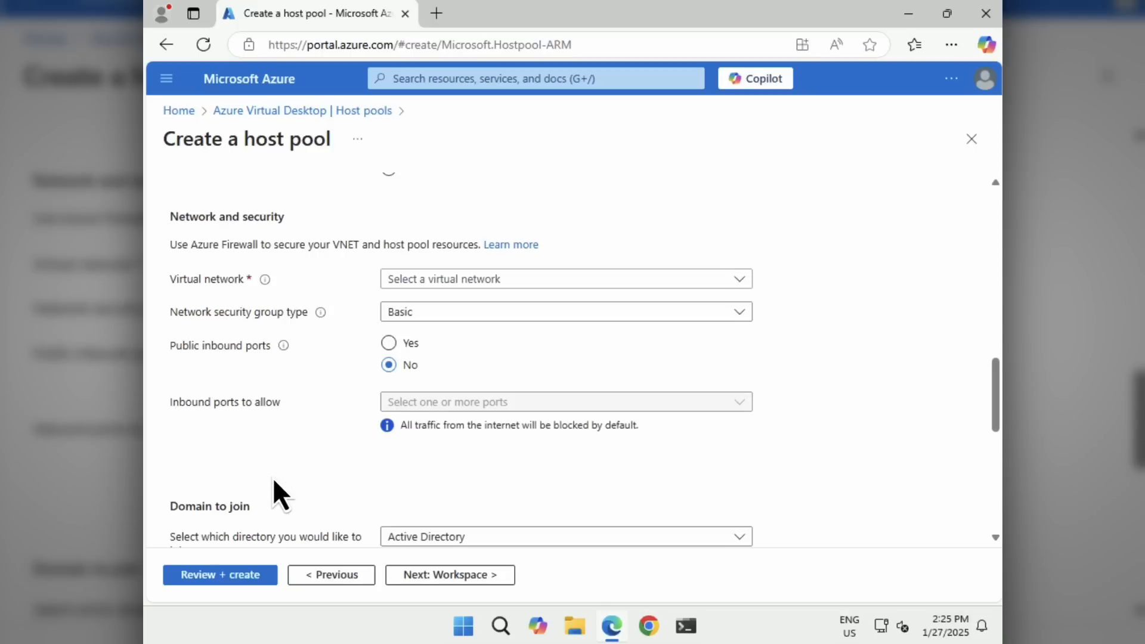
left_click(516, 279)
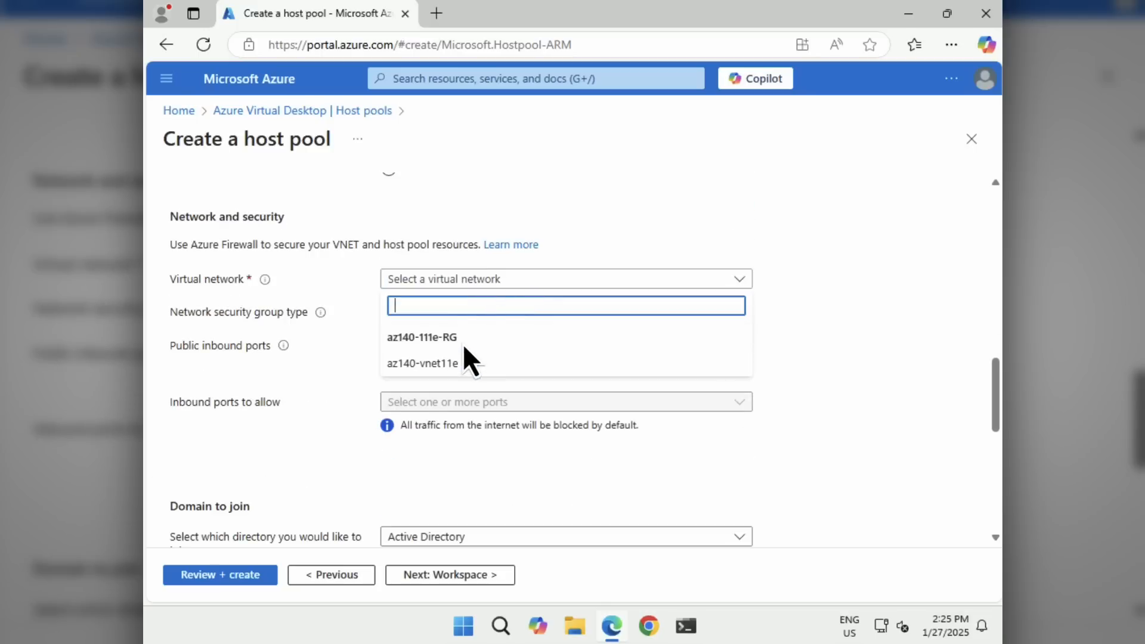
left_click(452, 367)
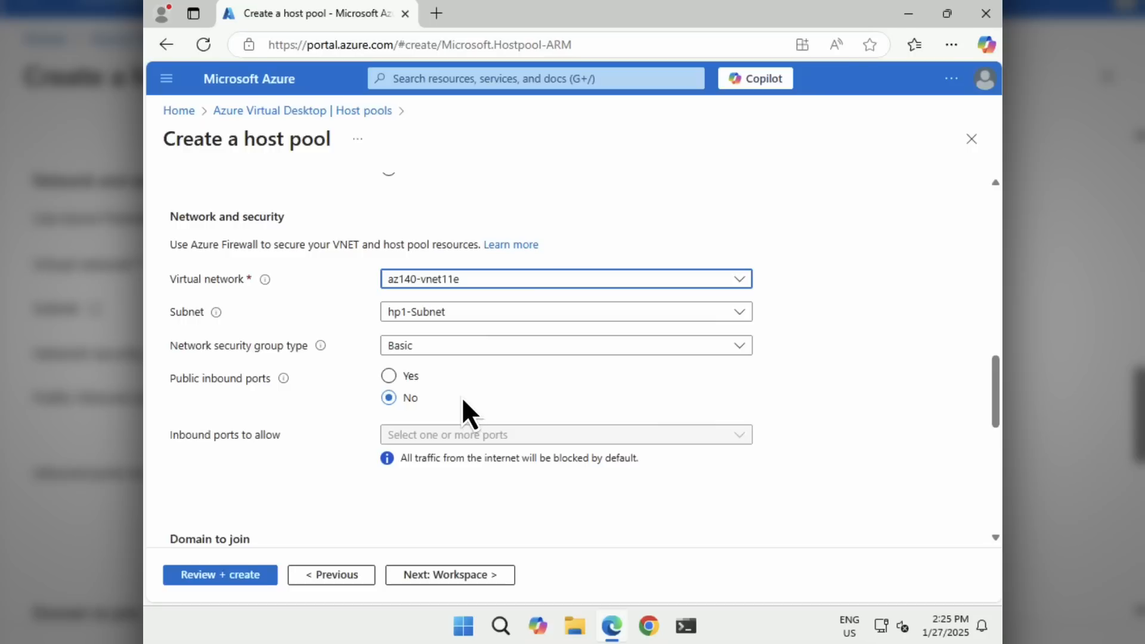
scroll(463, 411, "down", 1)
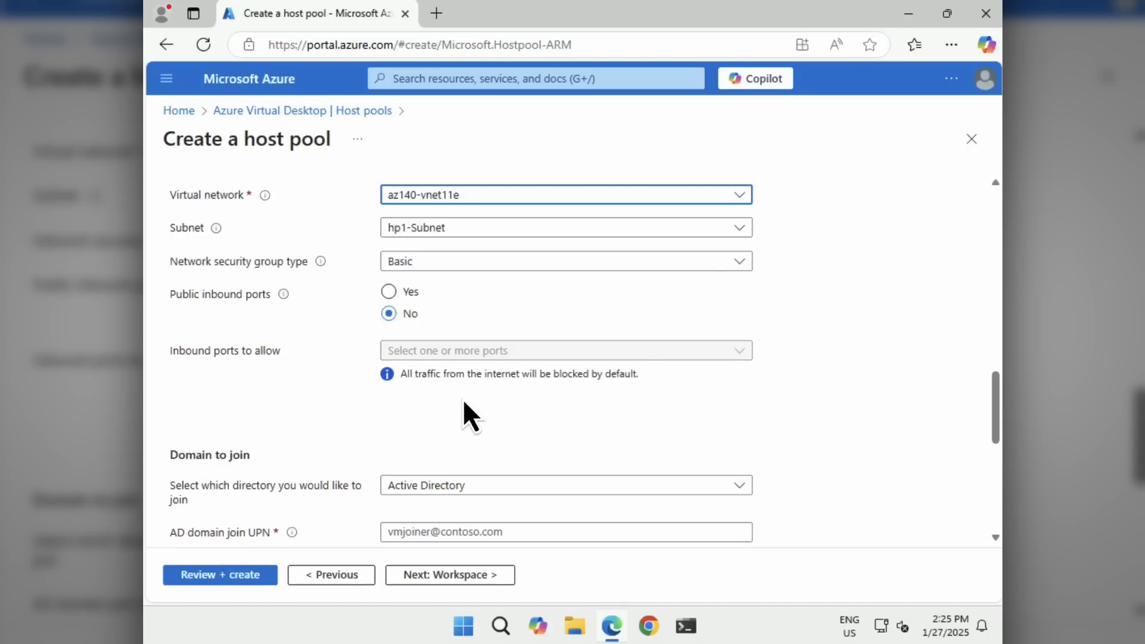
scroll(463, 403, "down", 2)
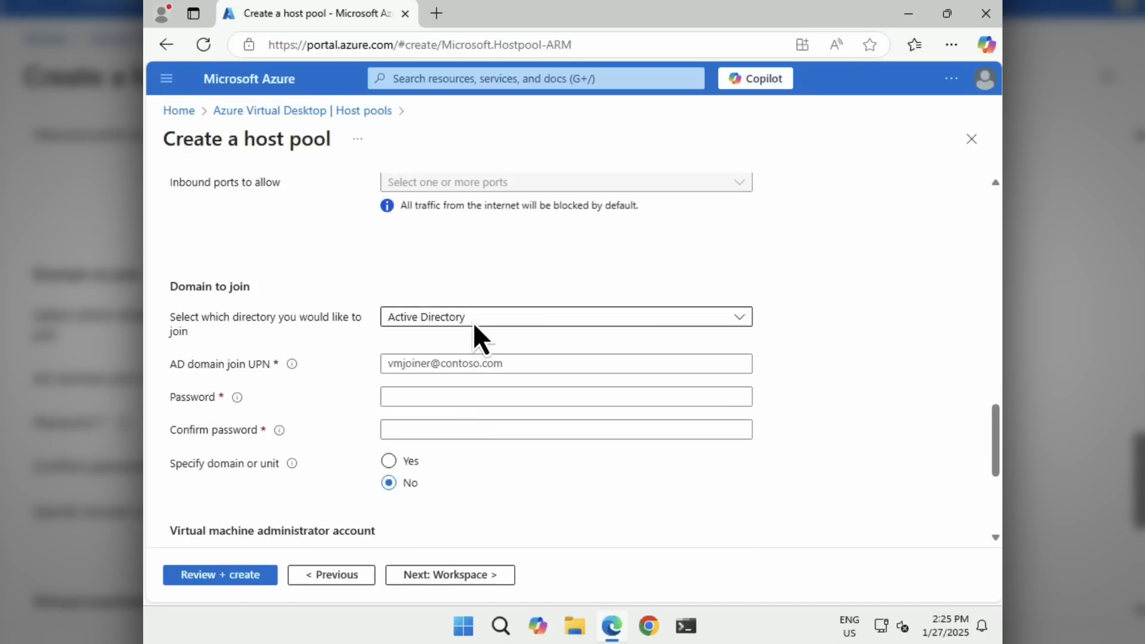
left_click(474, 320)
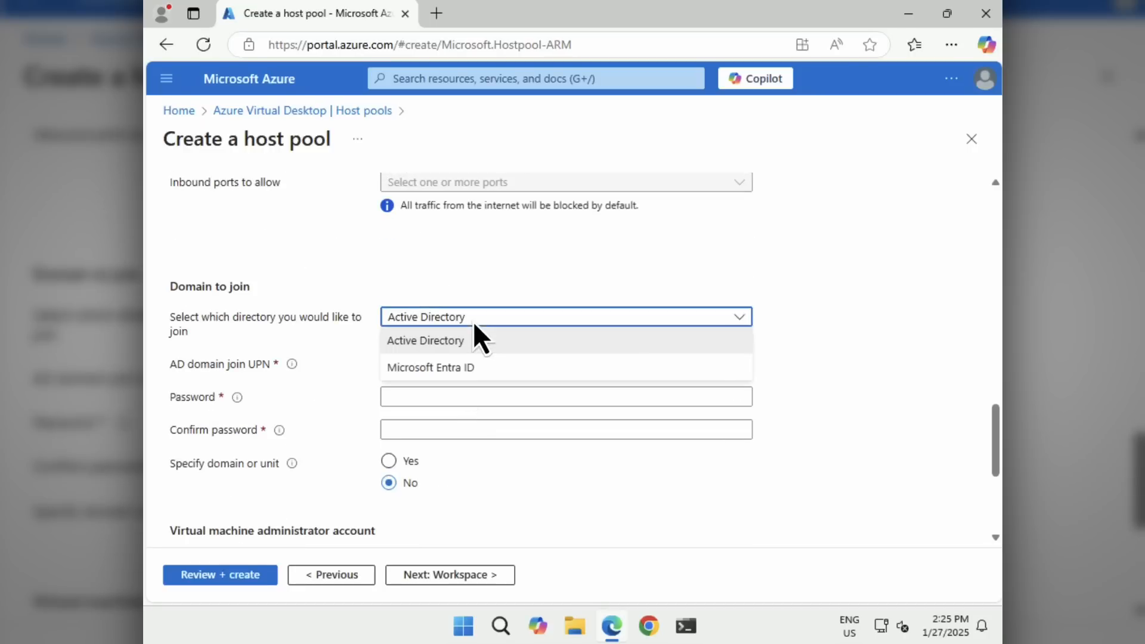
left_click(455, 366)
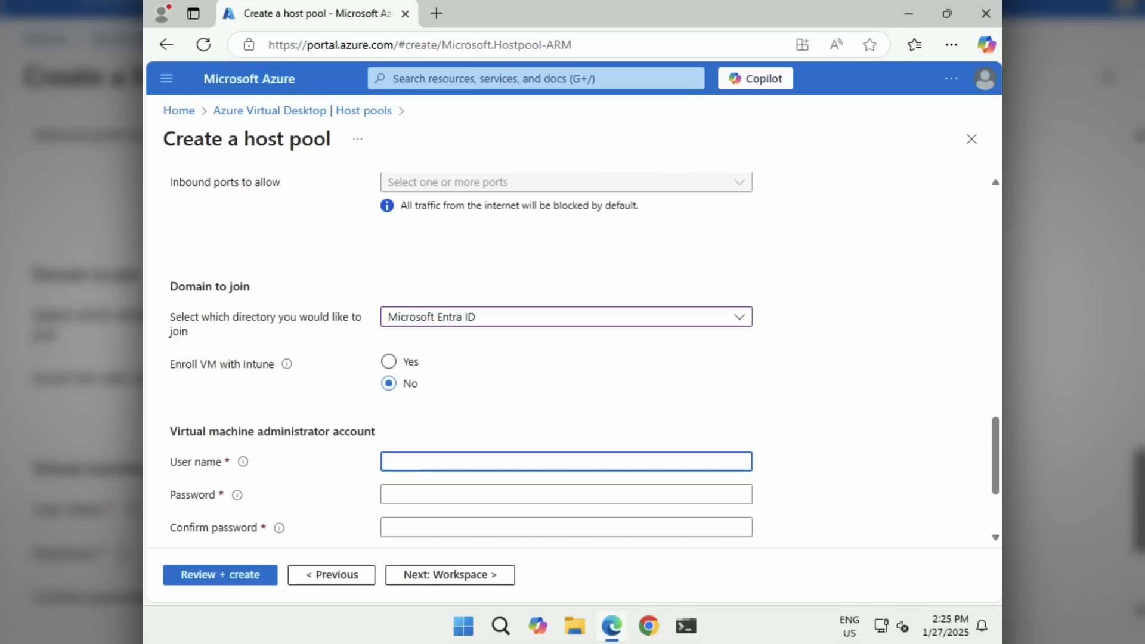
- Enter the VM administrator user name Student and the admin password with its confirmation
type("Student")
left_click(397, 494)
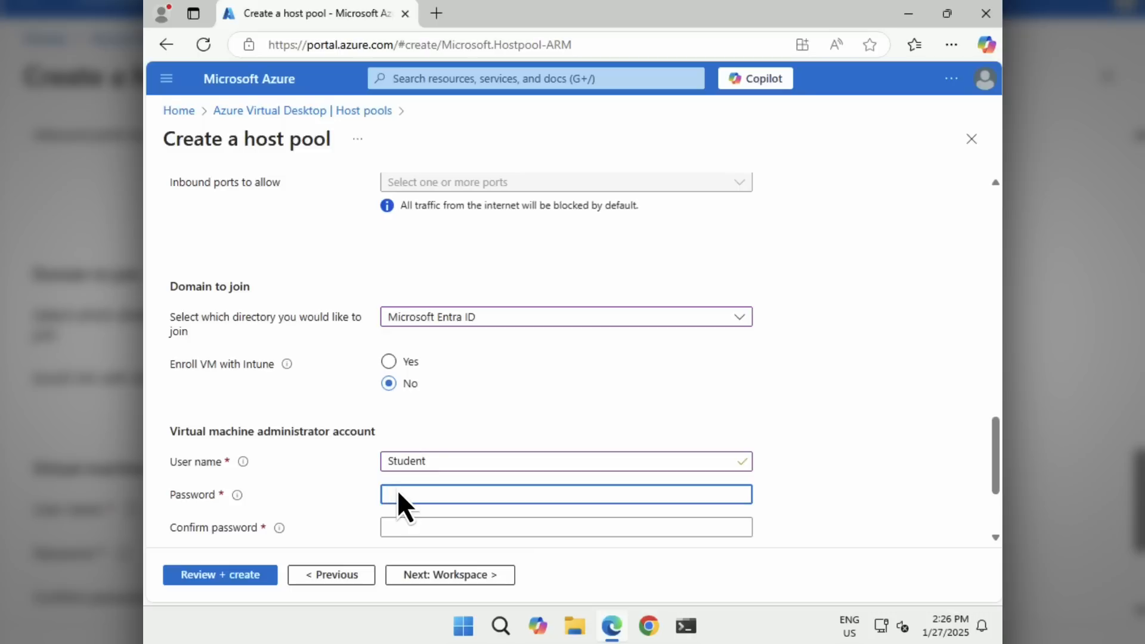
type("•••••••••••••••••")
left_click(406, 530)
type("•••••••••••••••••")
left_click(781, 406)
scroll(693, 358, "down", 3)
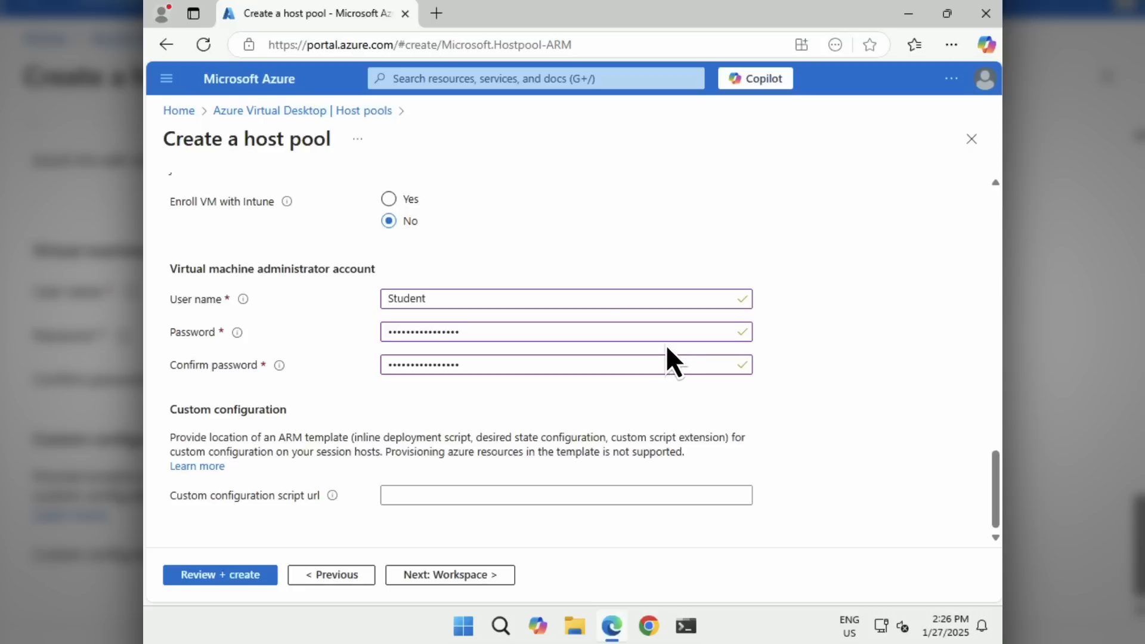
- Validate and deploy the az140-21-hp1 host pool, dismissing the browser's save-password prompt
left_click(212, 576)
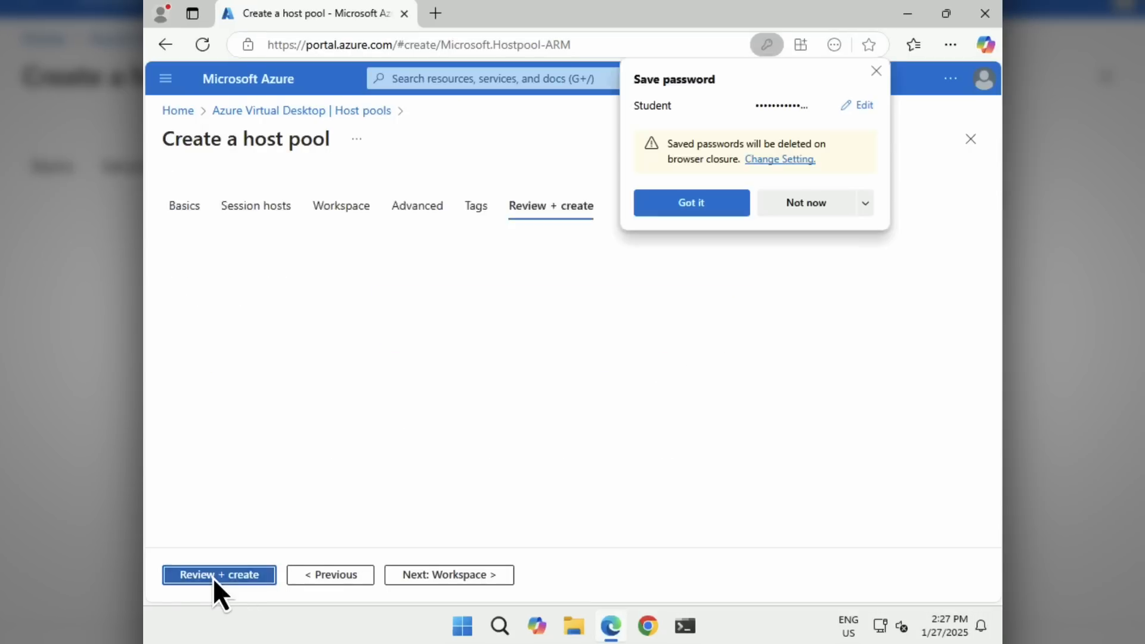
left_click(715, 202)
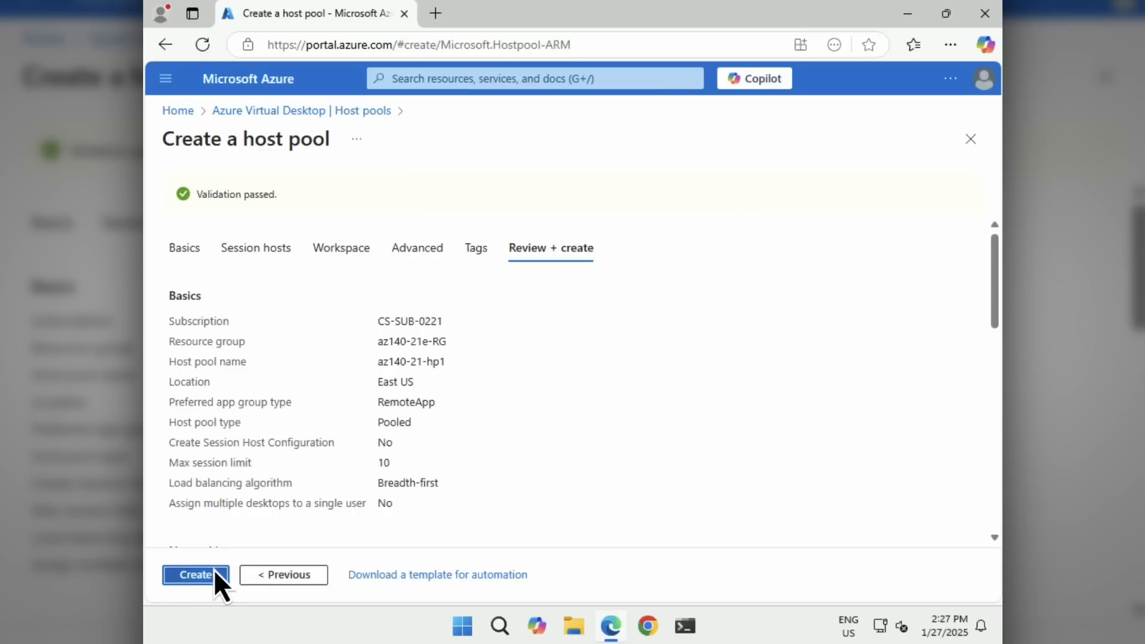
left_click(198, 577)
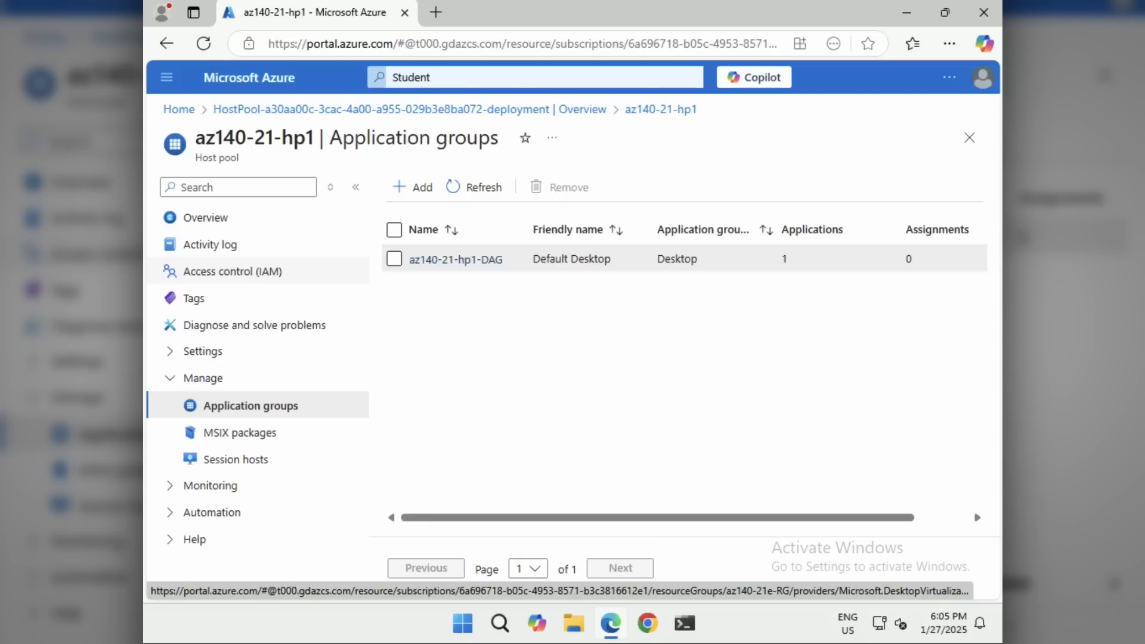
- In az140-21-hp1-DAG's Assignments, search AVD-DAG2705 and add the AVD-DAG-2705 group
left_click(474, 260)
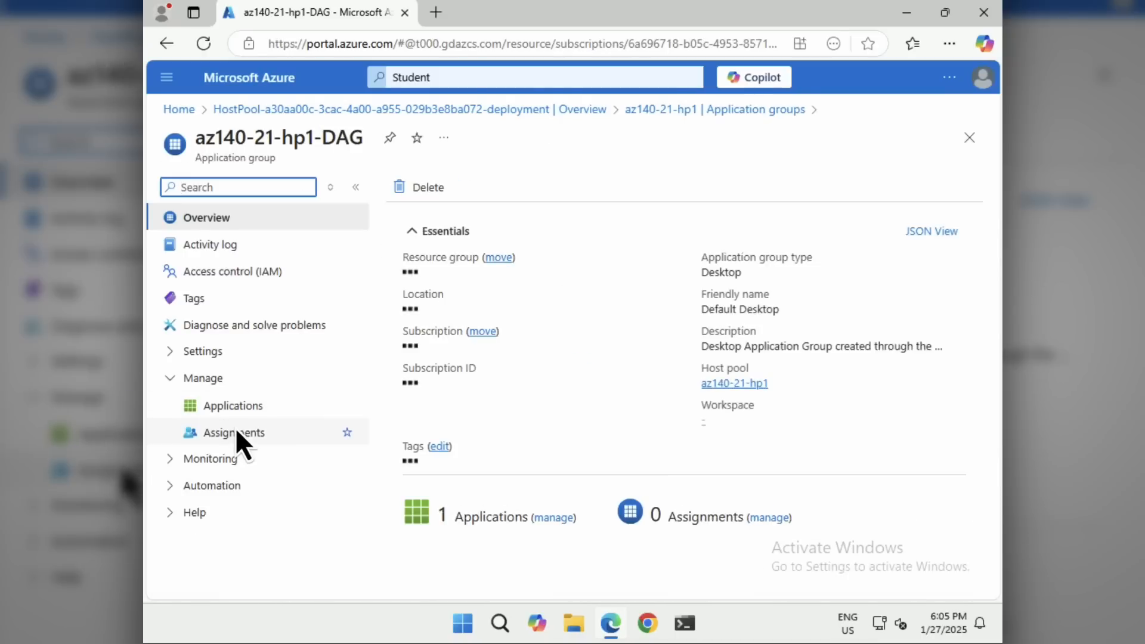
left_click(237, 431)
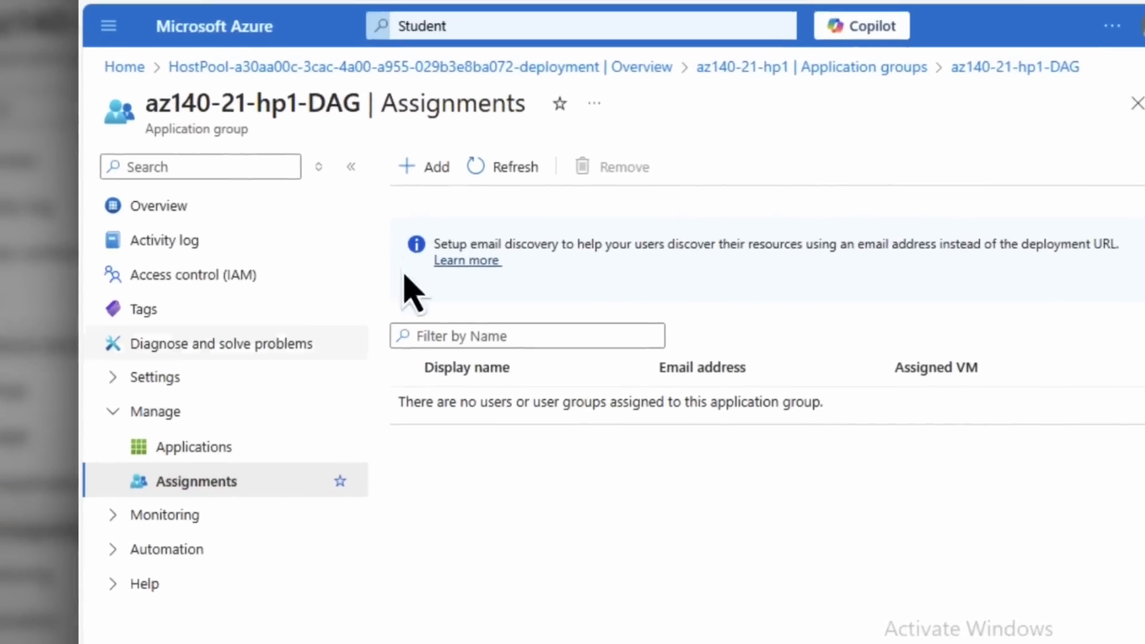
left_click(421, 185)
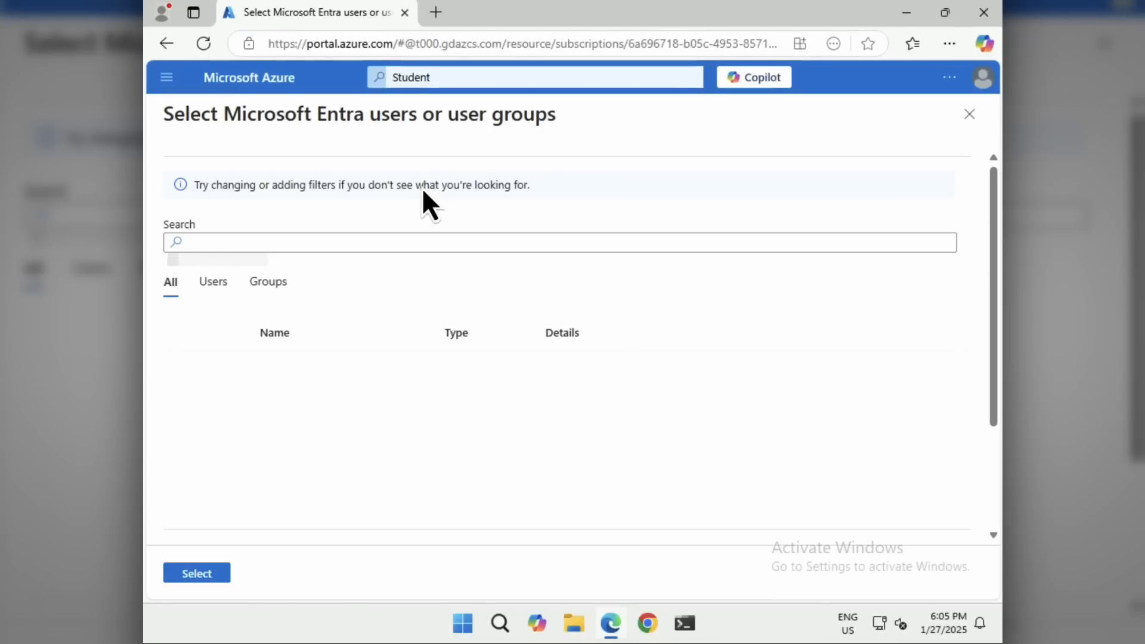
left_click(358, 243)
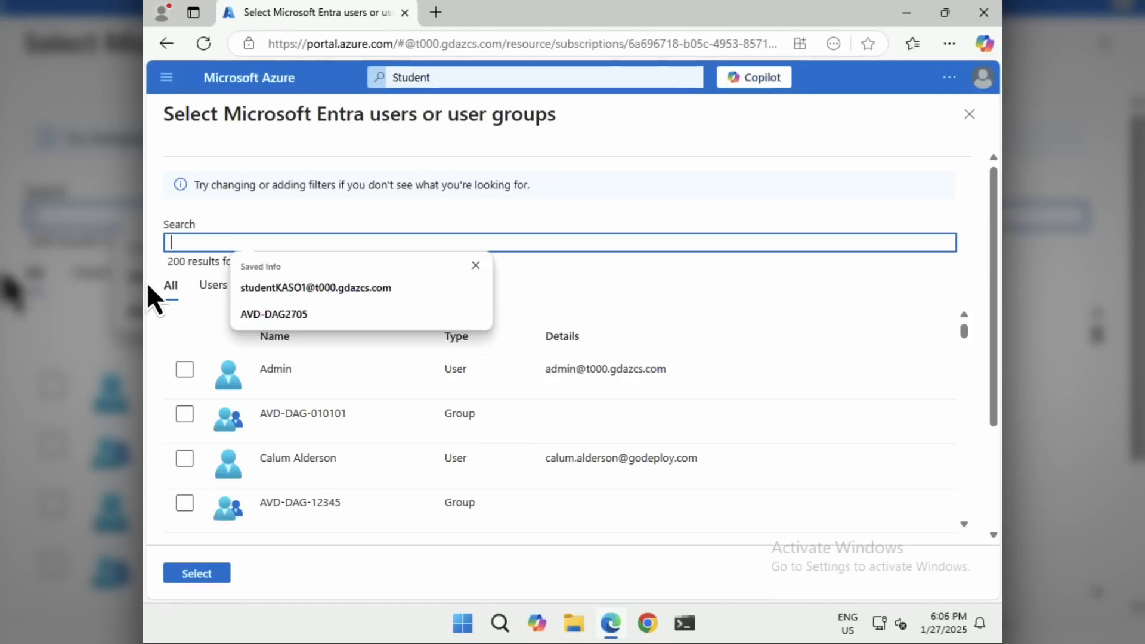
left_click(281, 323)
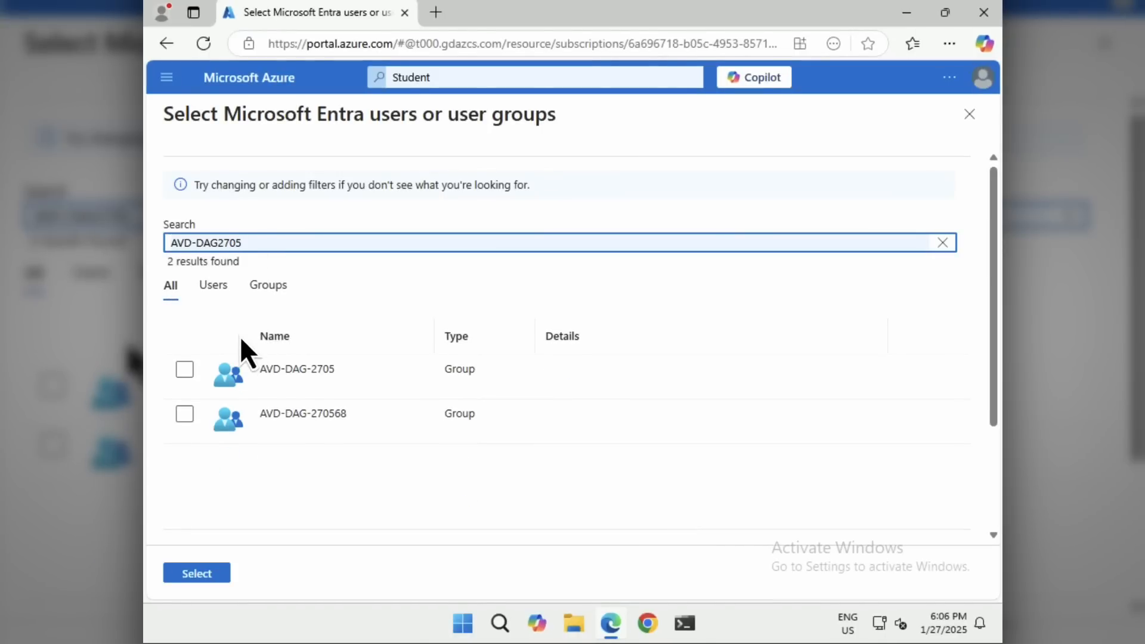
left_click(184, 371)
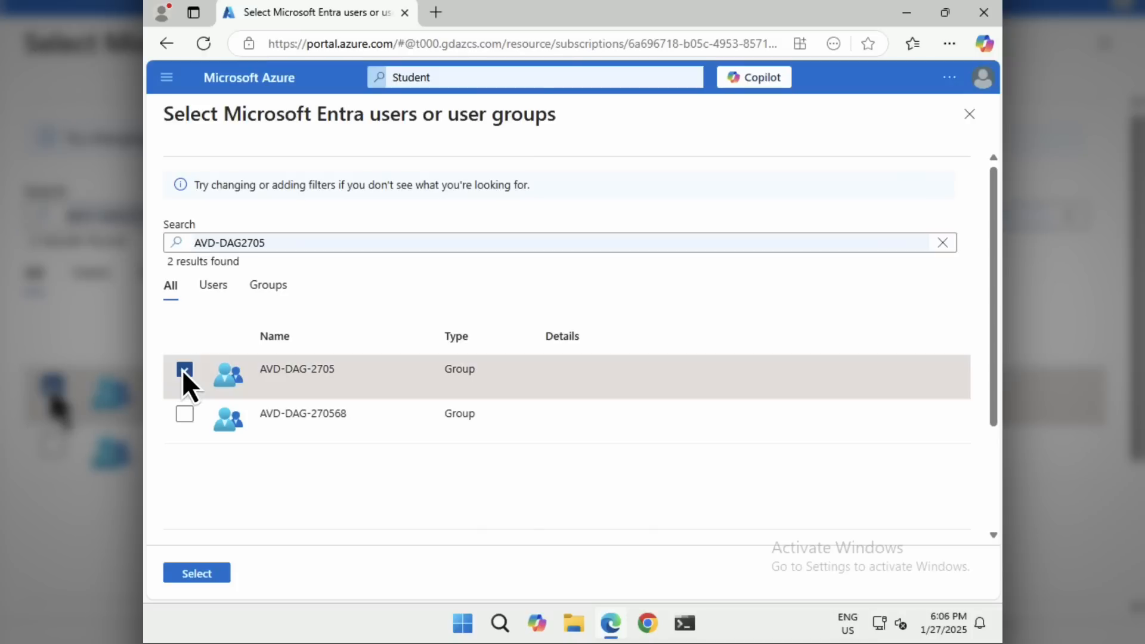
left_click(199, 572)
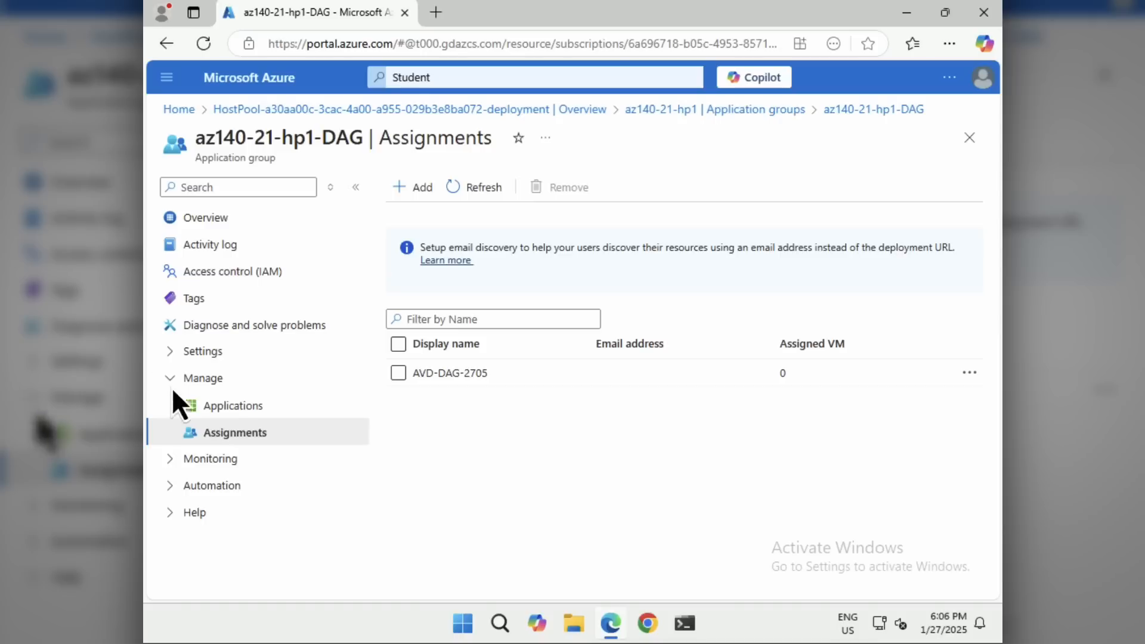
- Check SessionDesktop is listed under the DAG's Applications, then return to the host pool deployment overview
left_click(224, 406)
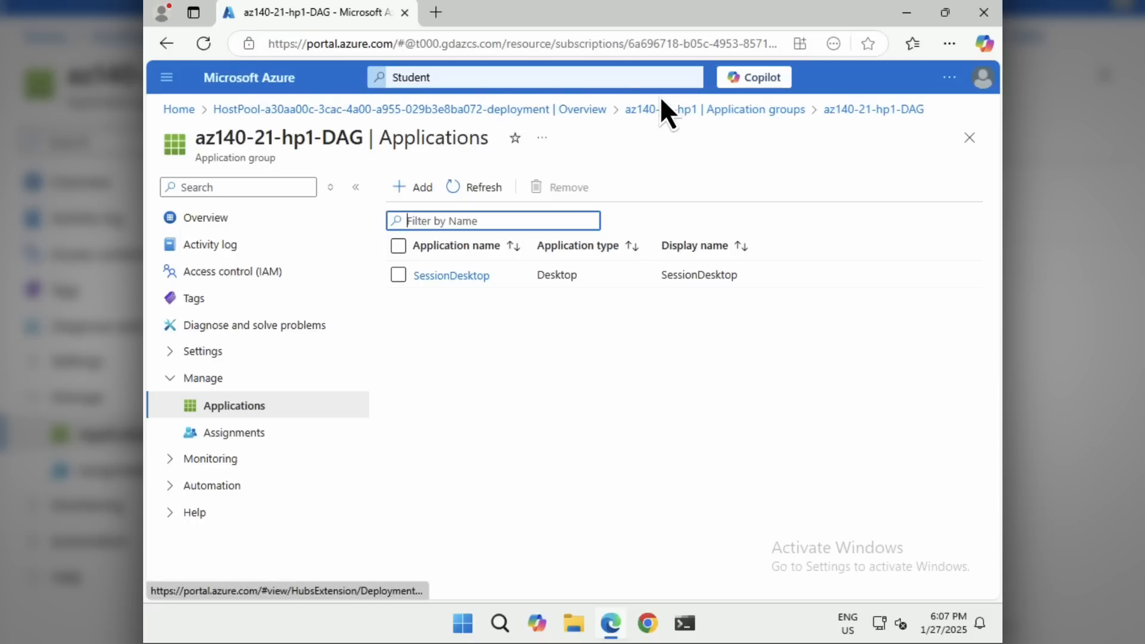
left_click(512, 116)
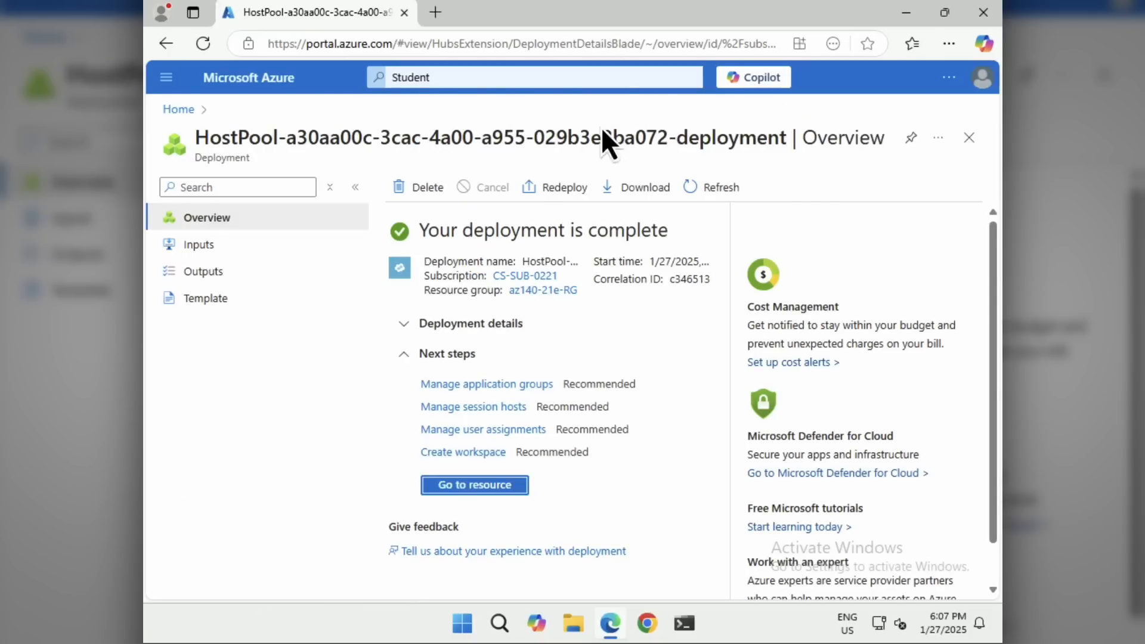
- Go from the Azure home page to Azure Virtual Desktop's Application groups list
left_click(257, 77)
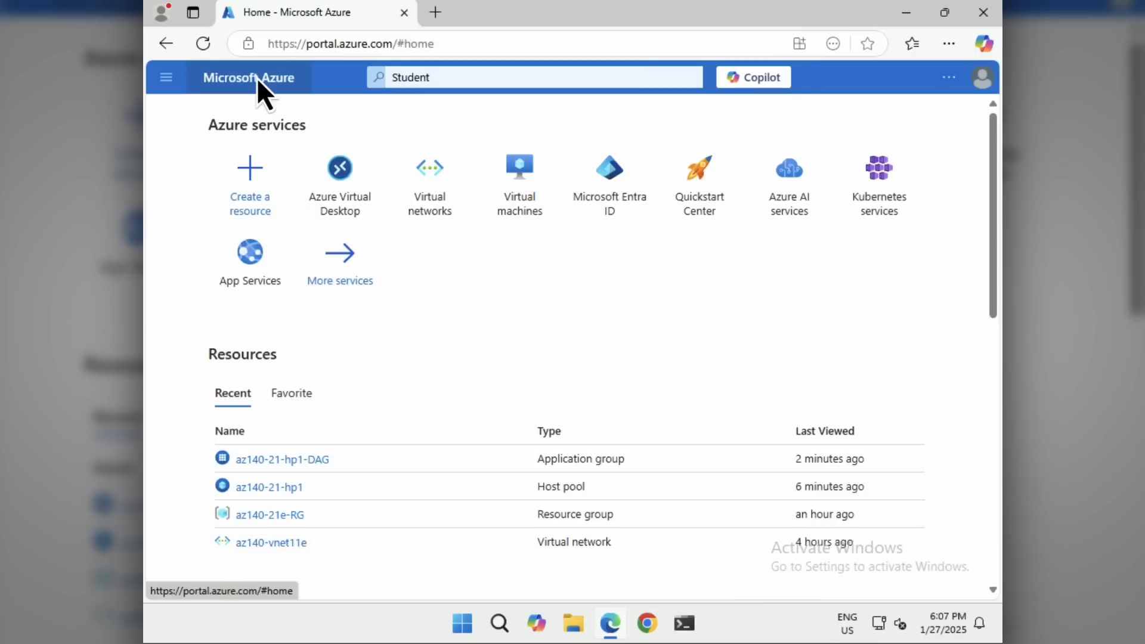
left_click(352, 199)
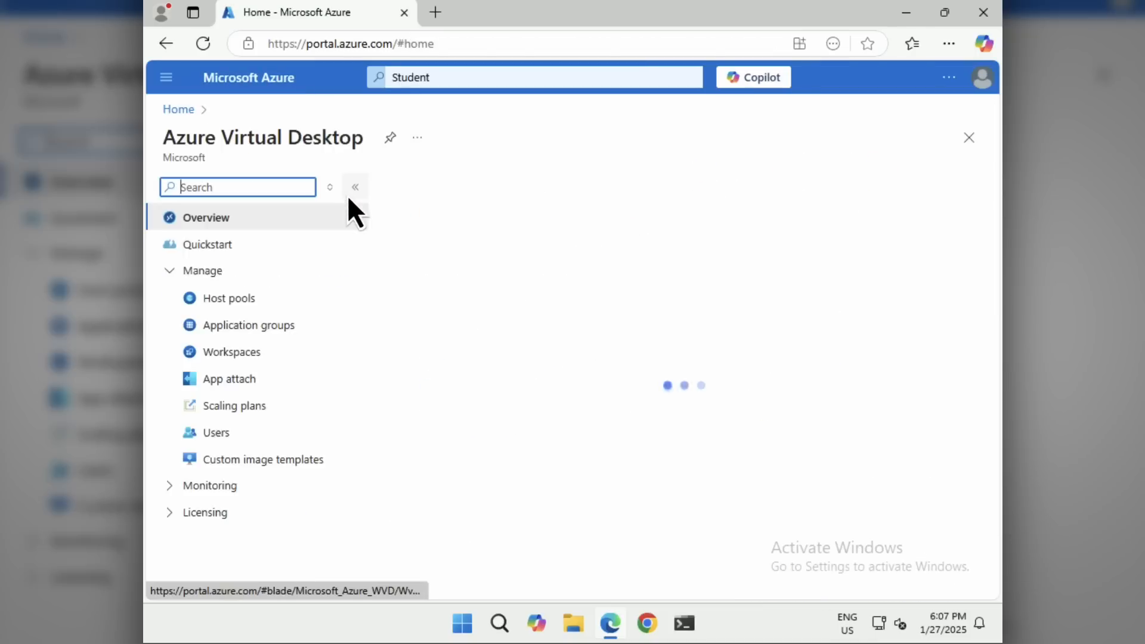
left_click(215, 328)
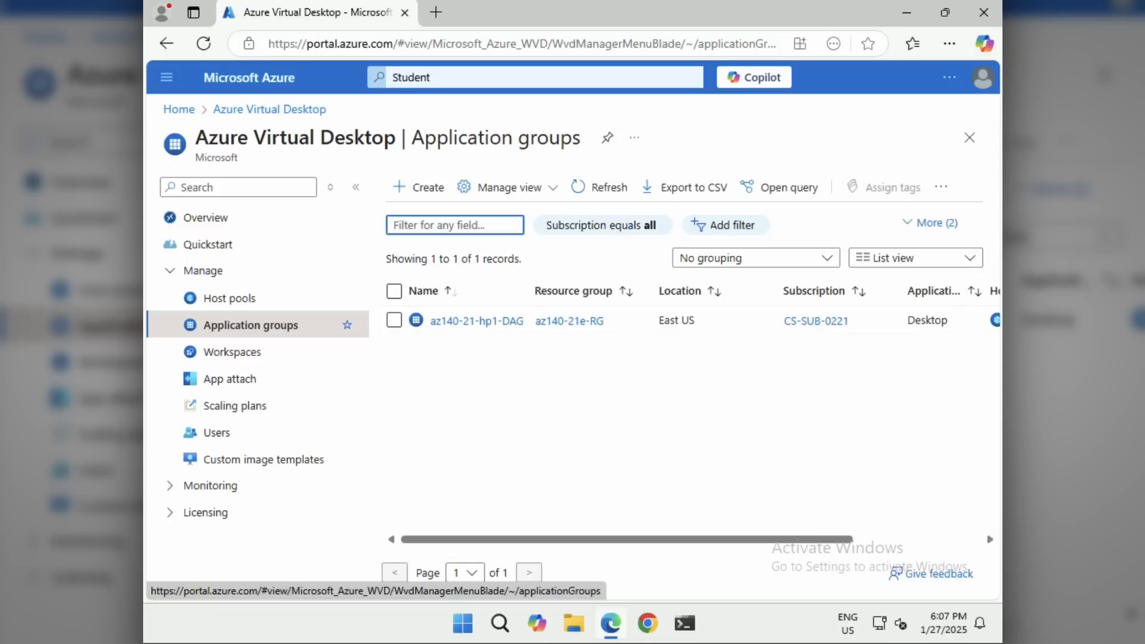
- Start a new application group in resource group az140-21e-RG for host pool az140-21-hp1
left_click(432, 184)
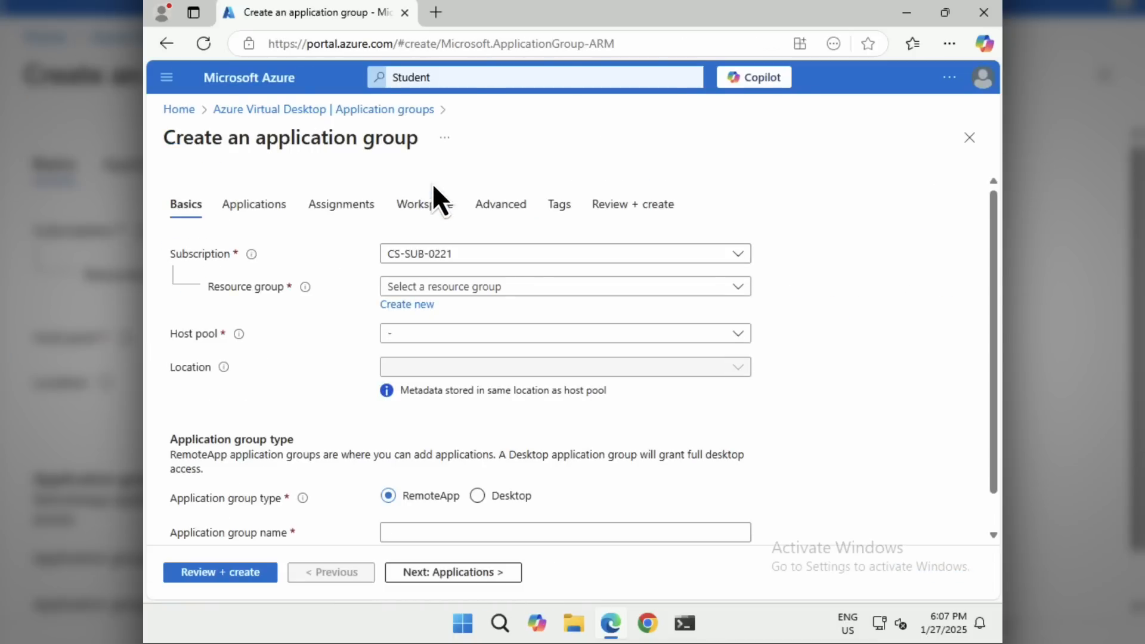
left_click(477, 287)
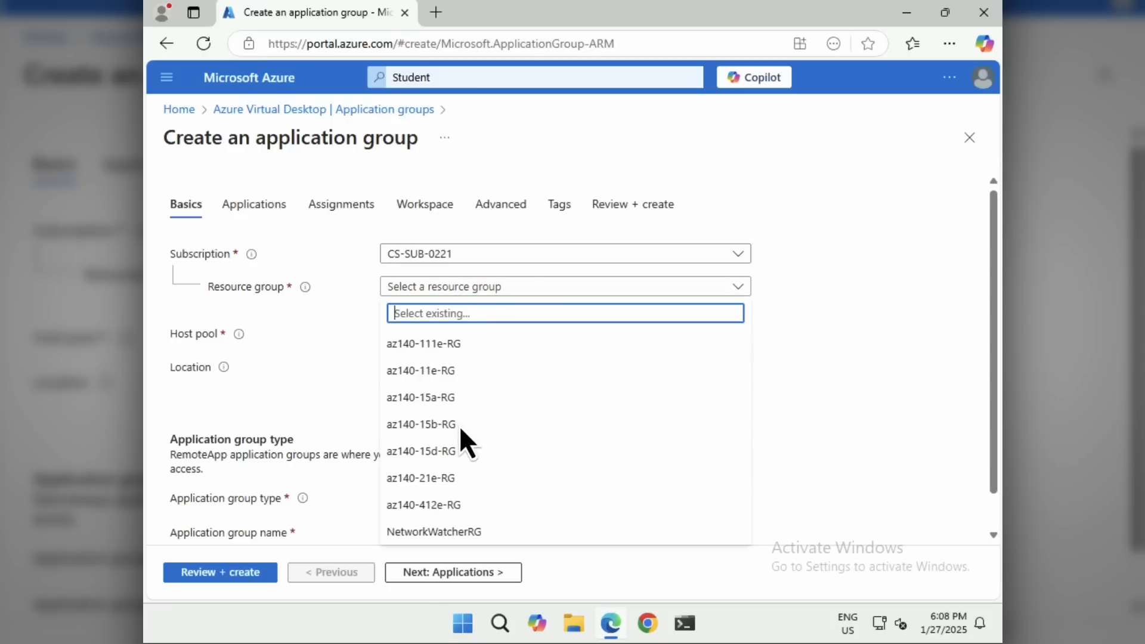
left_click(433, 483)
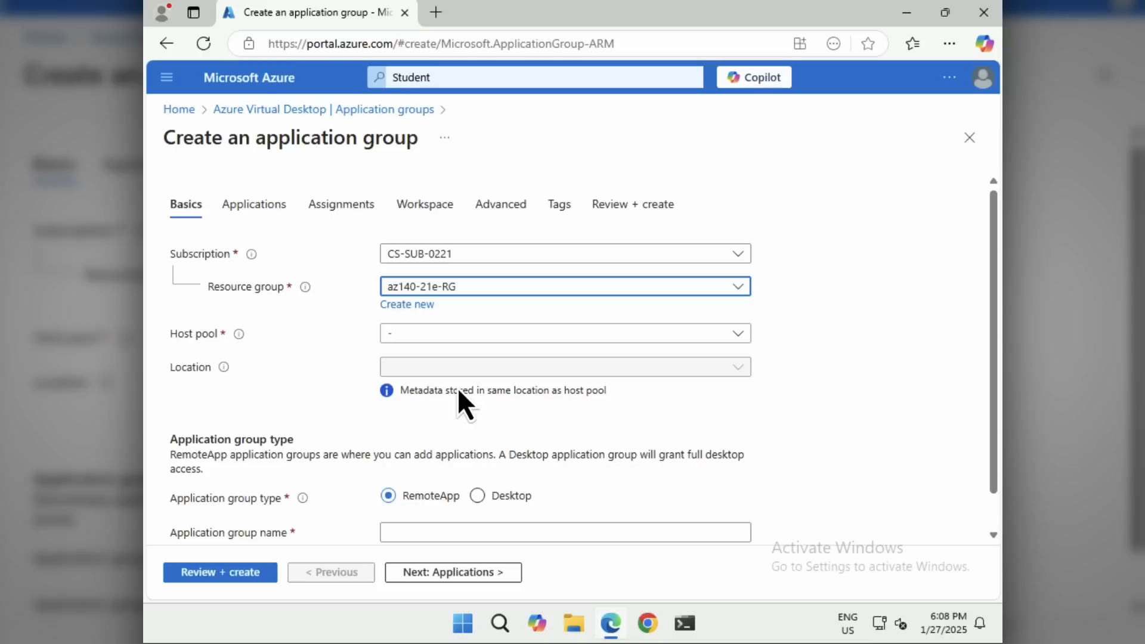
left_click(502, 331)
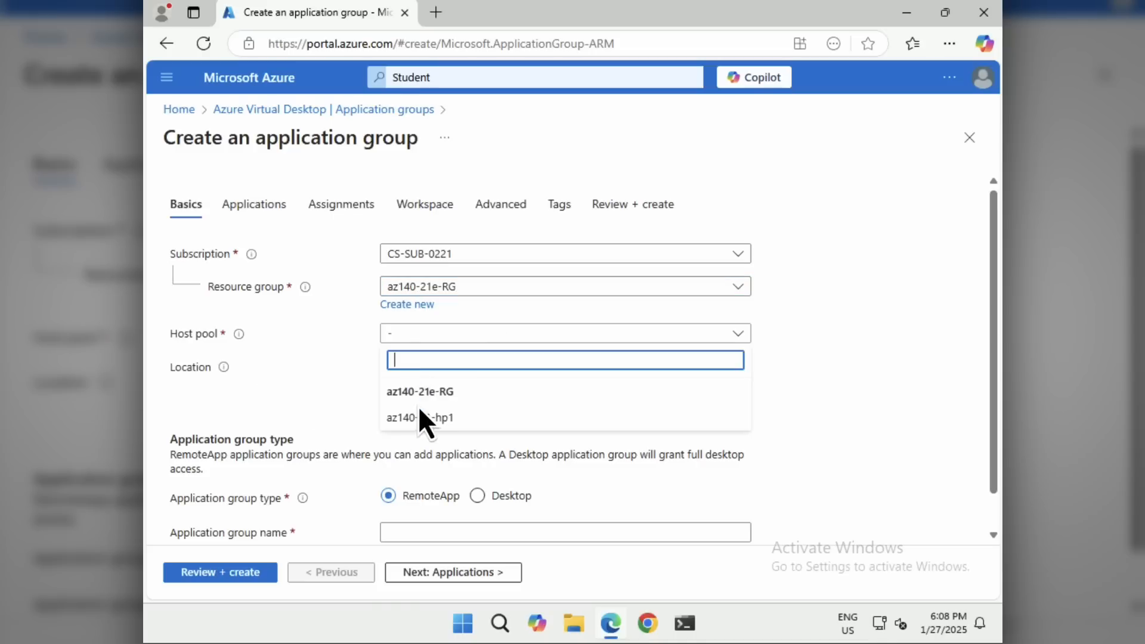
left_click(424, 417)
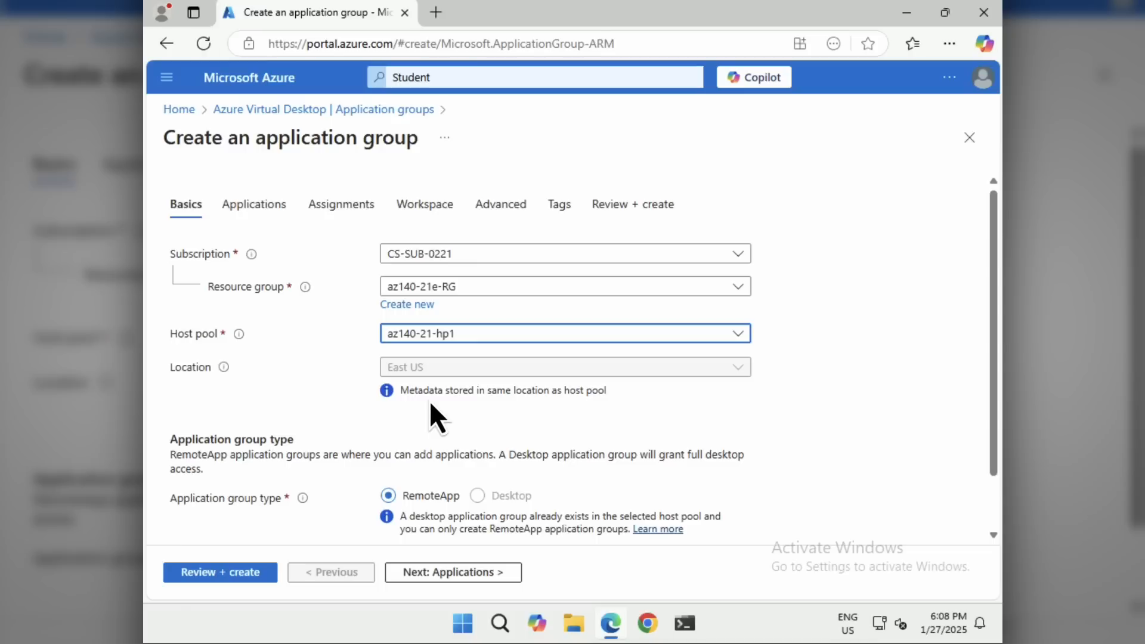
- Name the group az140-21-hp1-Office365-RAG and continue to the Applications tab
scroll(430, 399, "down", 2)
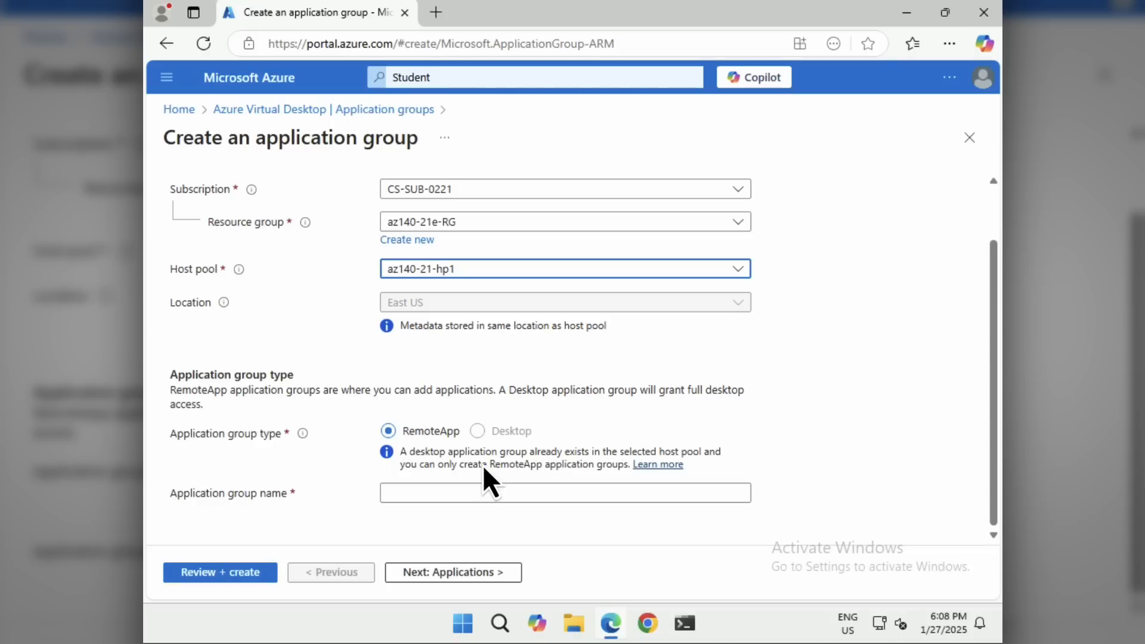
left_click(484, 492)
type("az140-21-hp1-Office365-RAG")
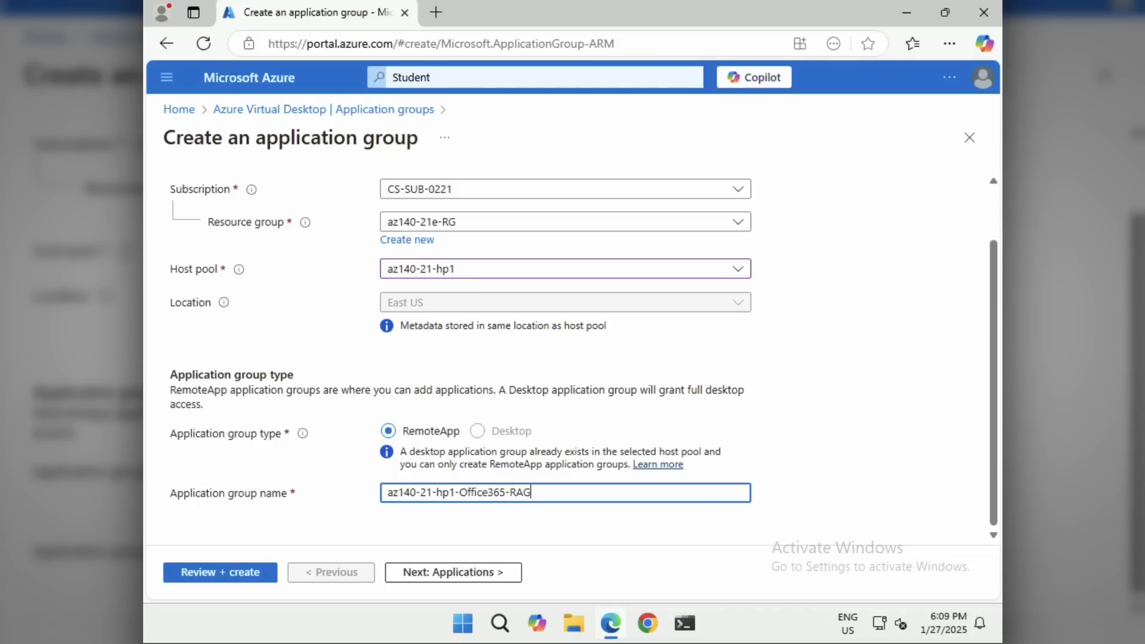
left_click(576, 531)
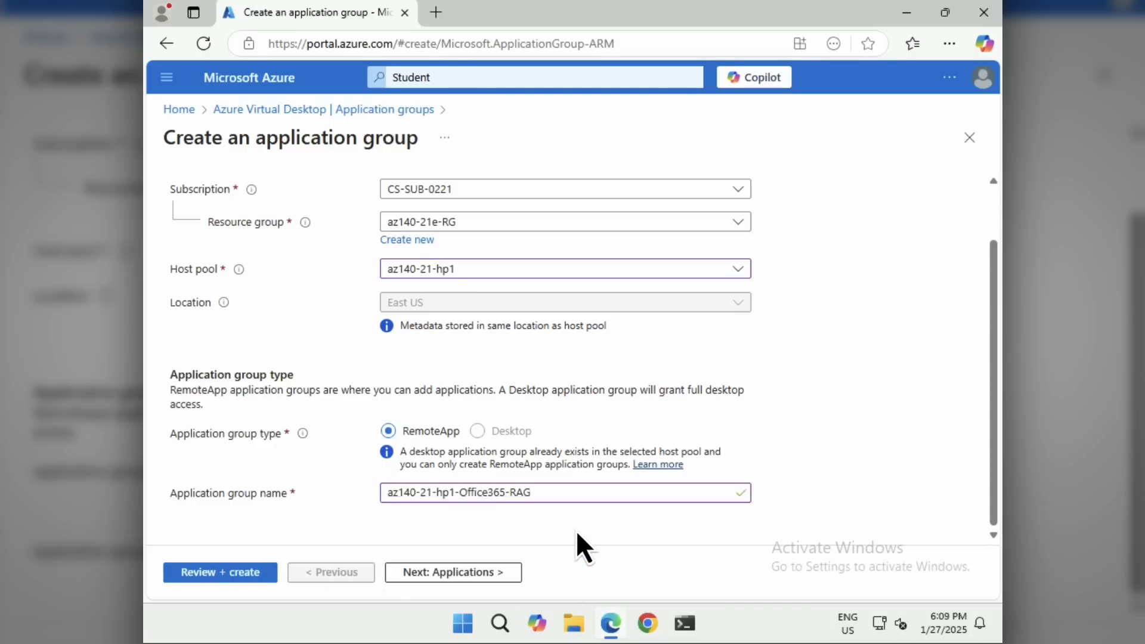
left_click(456, 580)
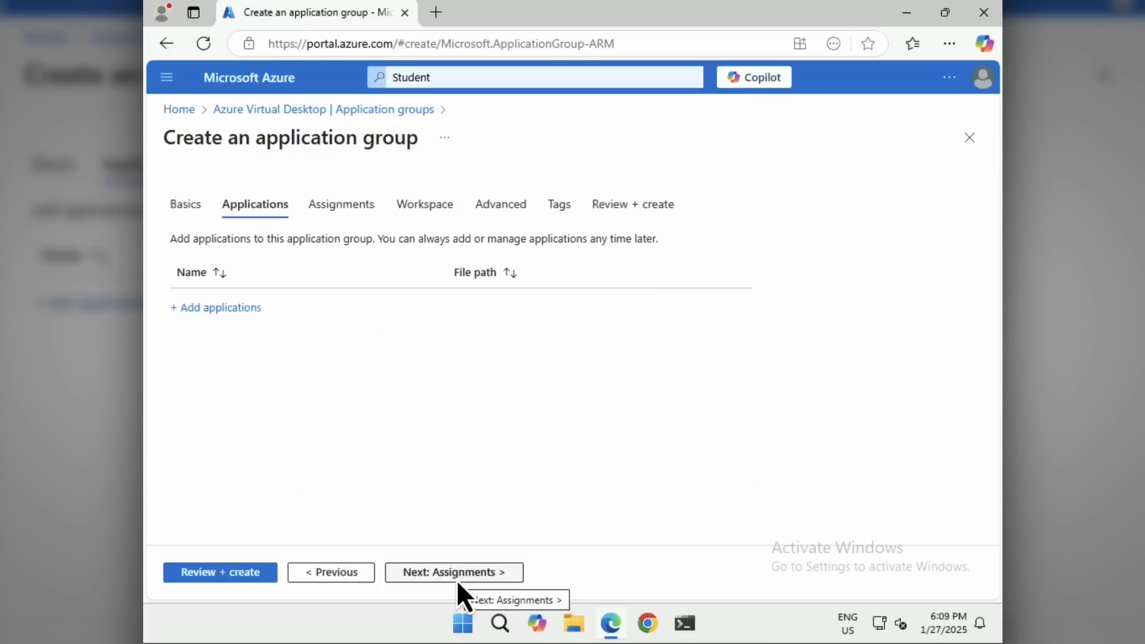
- Publish Word from the Start menu with display name and description 'Microsoft Word'
left_click(205, 307)
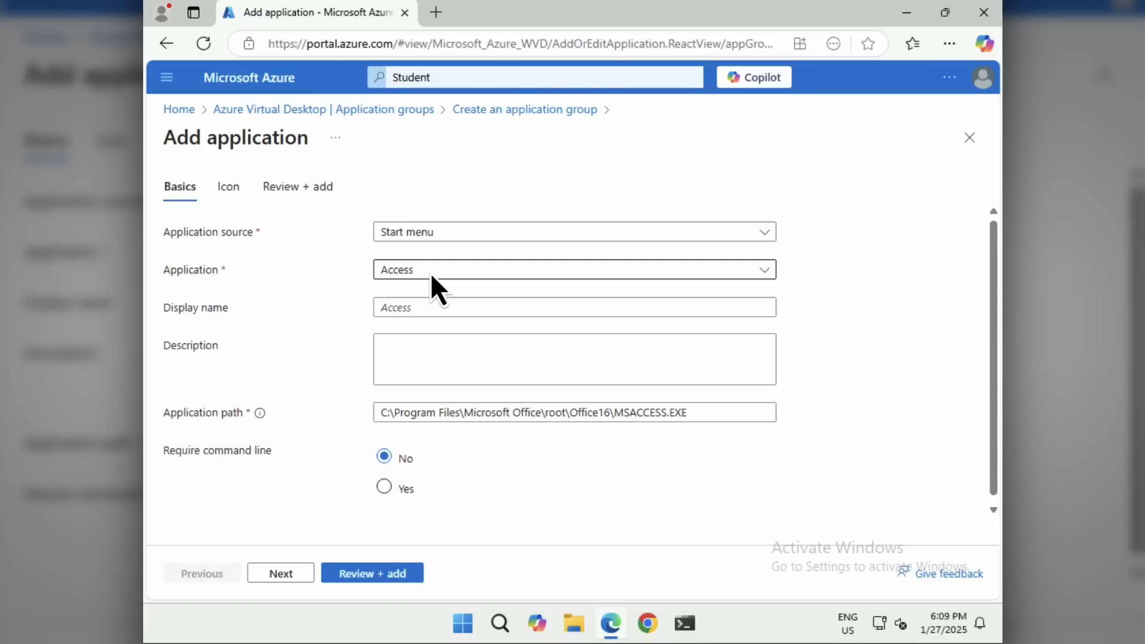
left_click(431, 273)
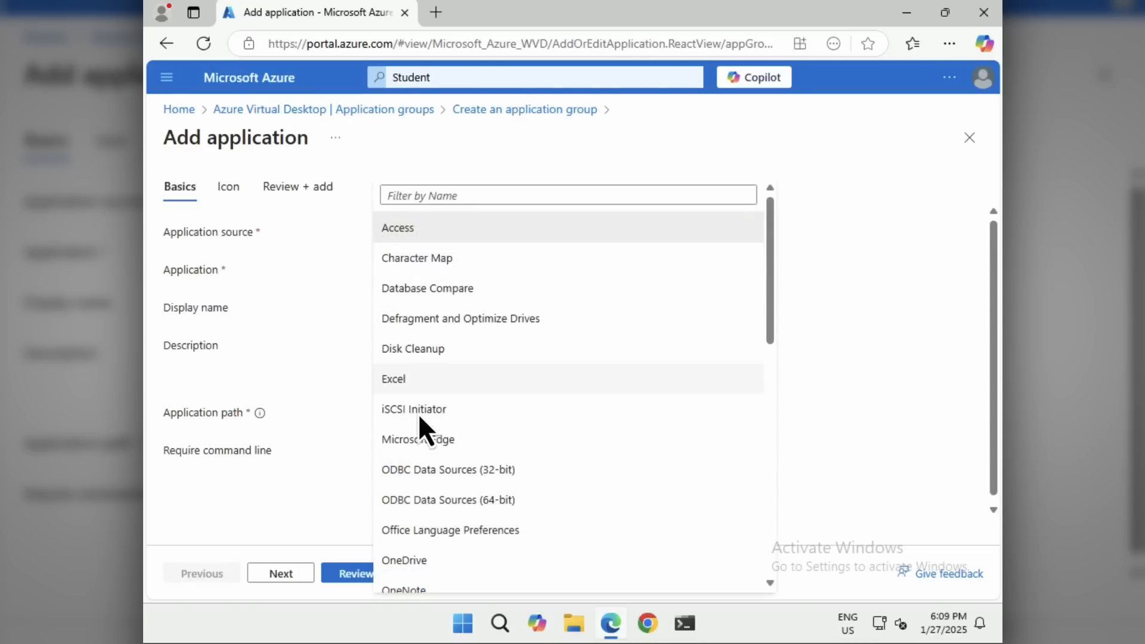
scroll(422, 442, "down", 10)
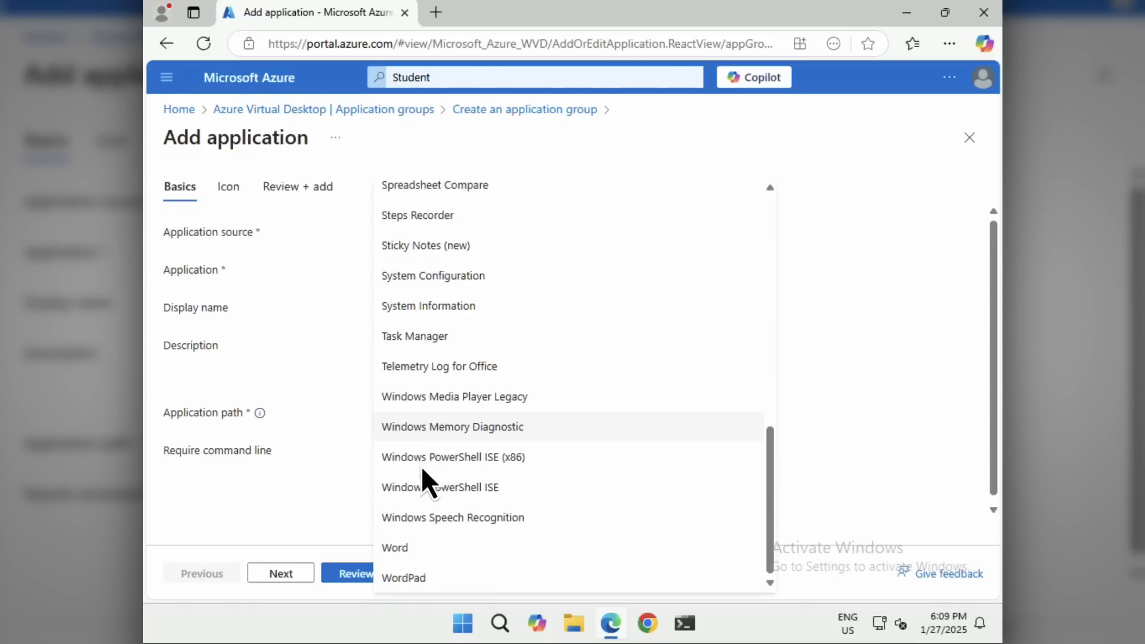
left_click(412, 548)
left_click(430, 300)
type("Microsoft Word")
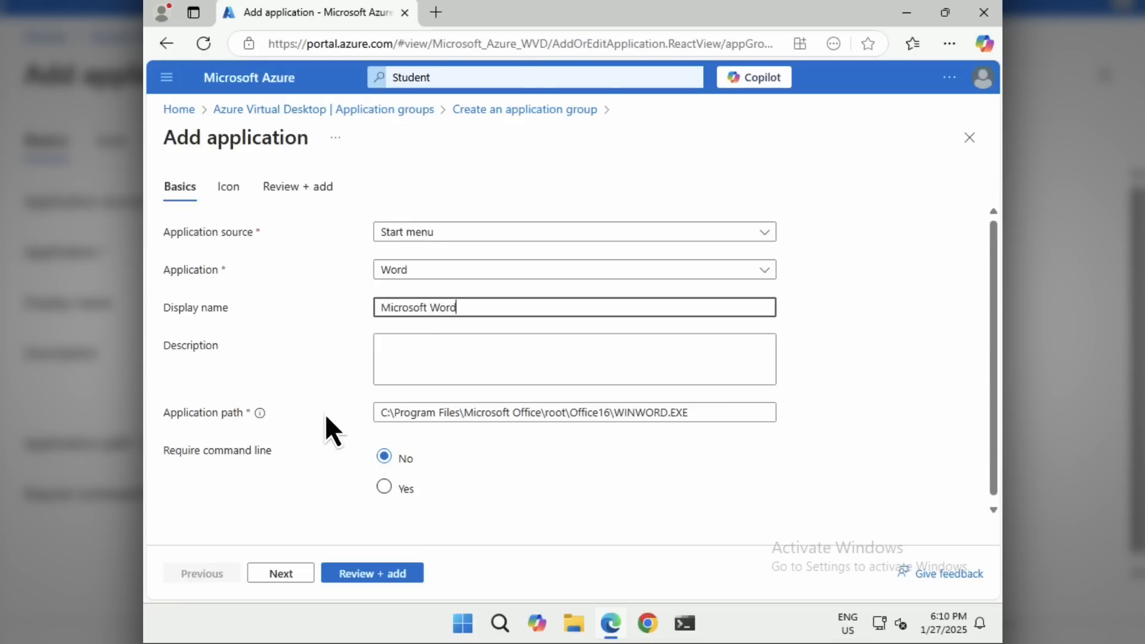
left_click(412, 361)
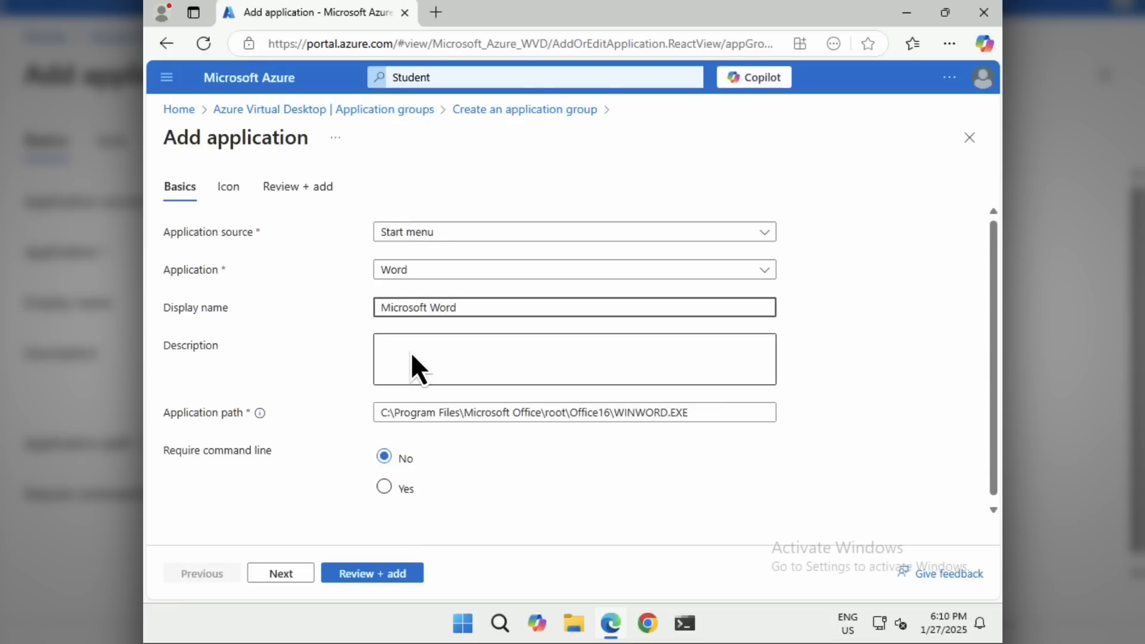
type("Microsoft Word")
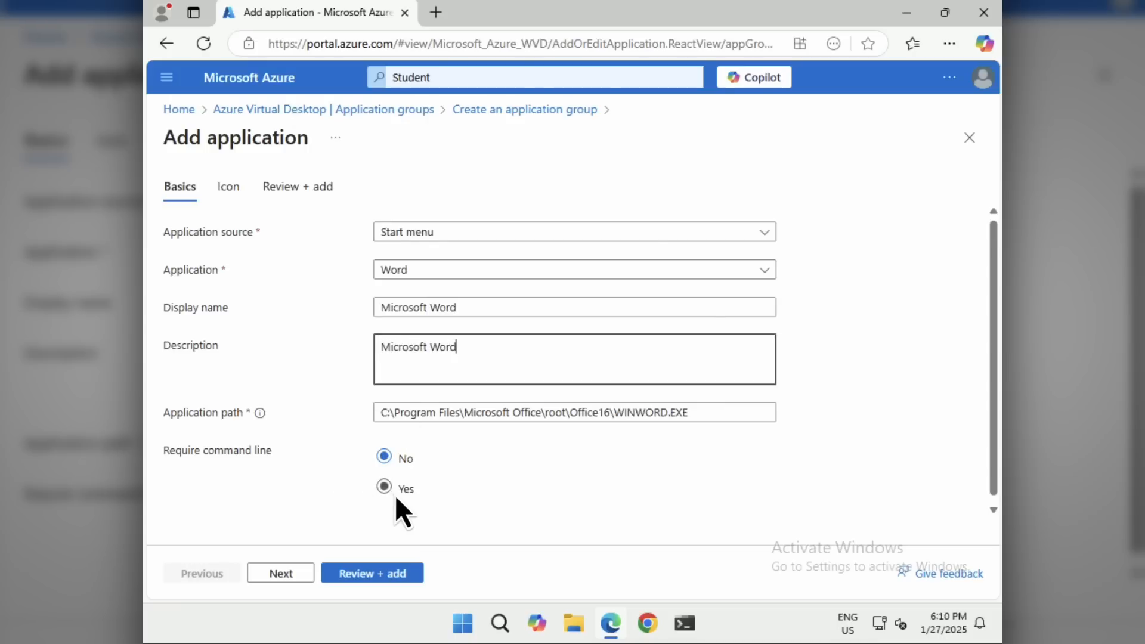
scroll(382, 489, "down", 1)
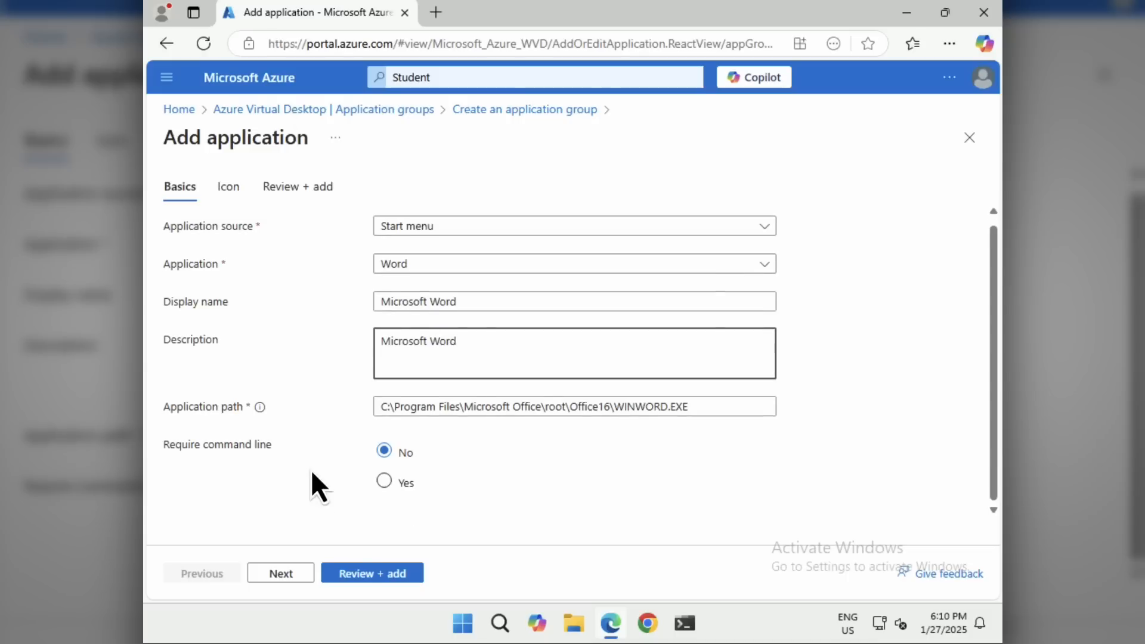
left_click(370, 574)
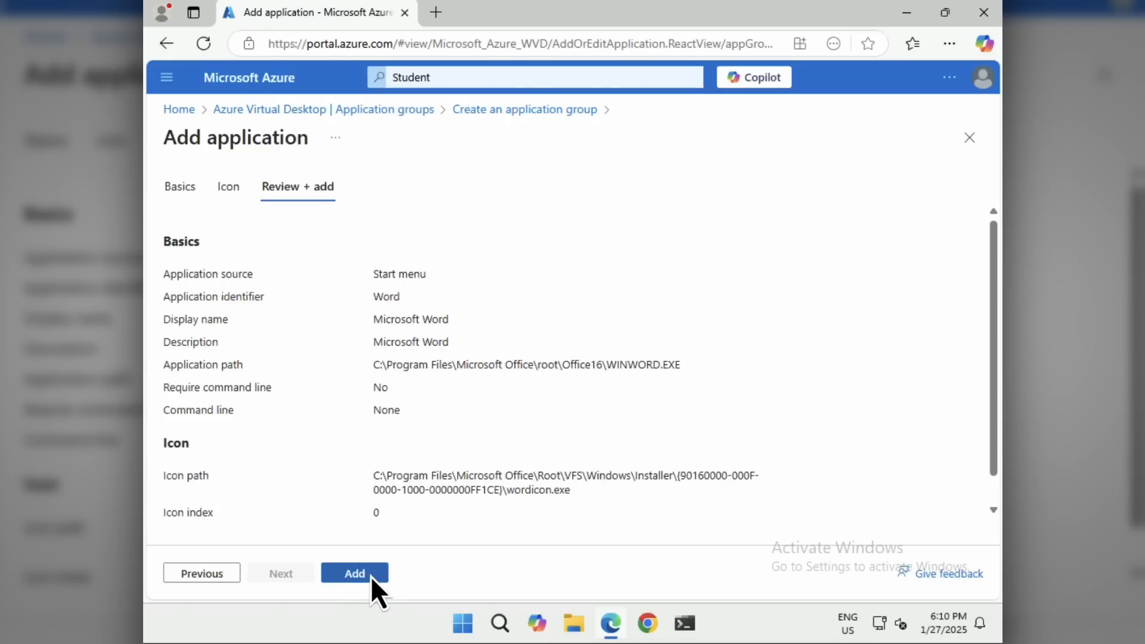
left_click(371, 574)
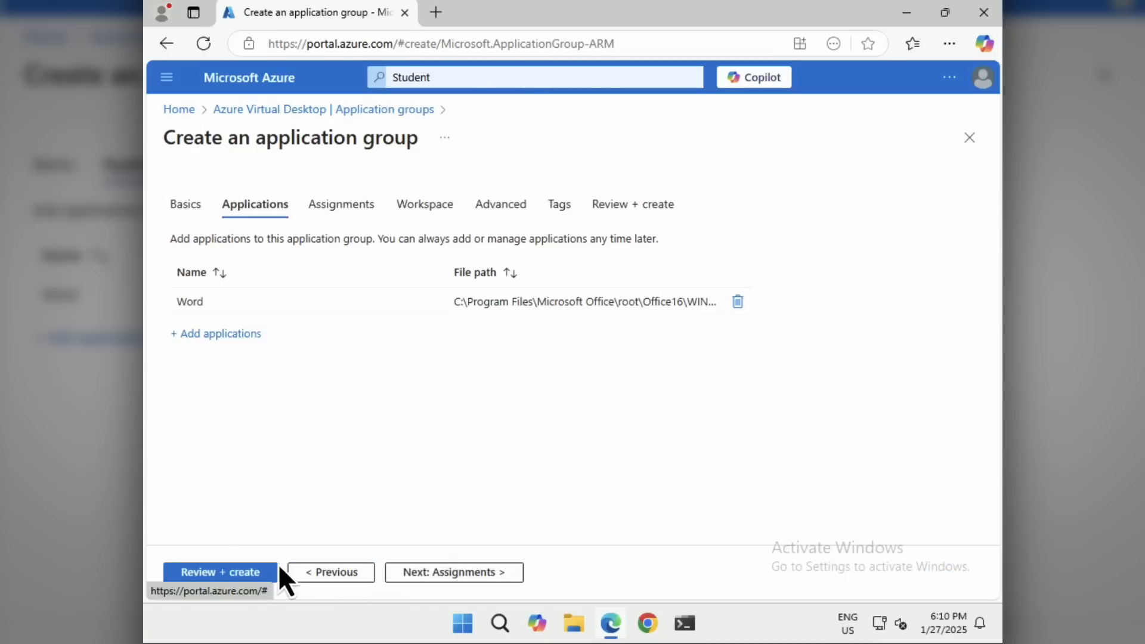
- Validate and create the az140-21-hp1-Office365-RAG RemoteApp group, letting its deployment finish
left_click(254, 576)
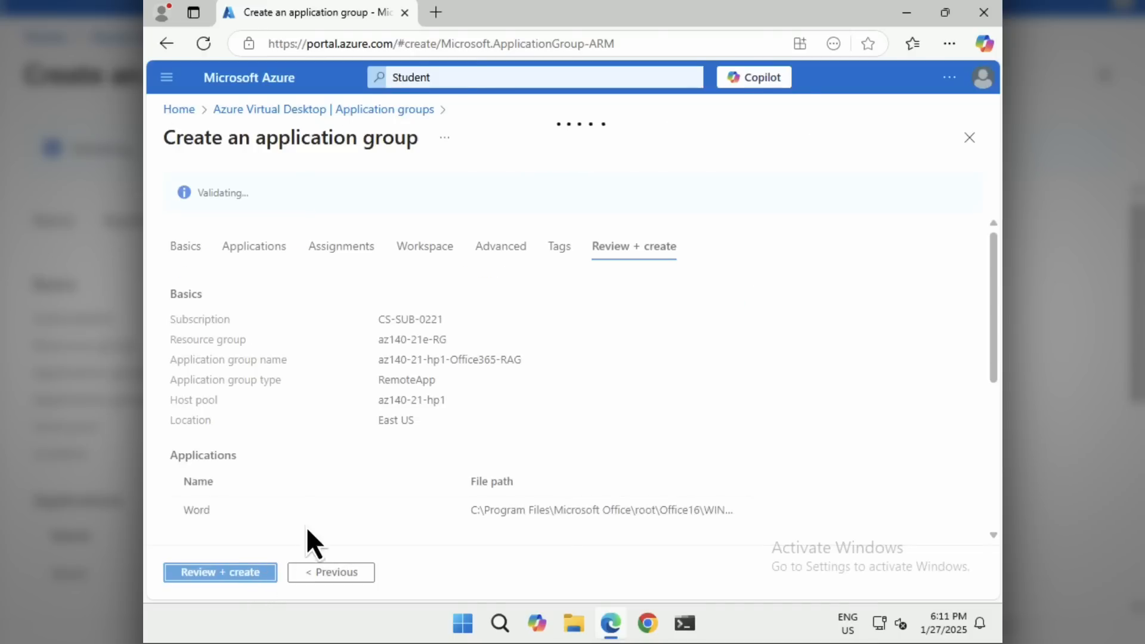
scroll(308, 477, "down", 2)
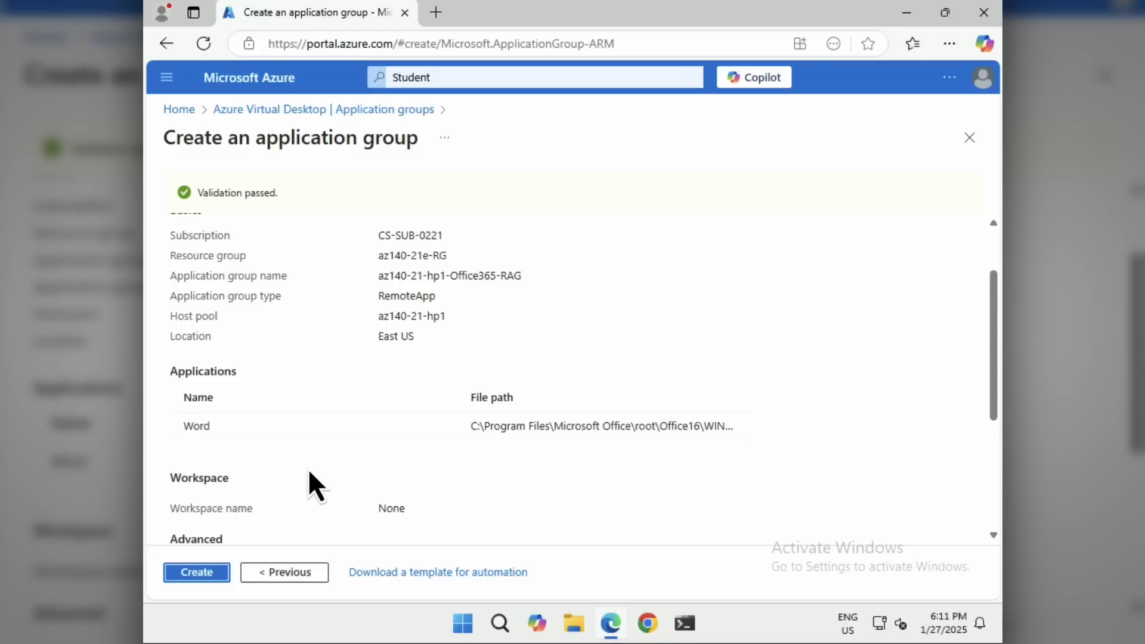
scroll(307, 471, "up", 2)
left_click(199, 571)
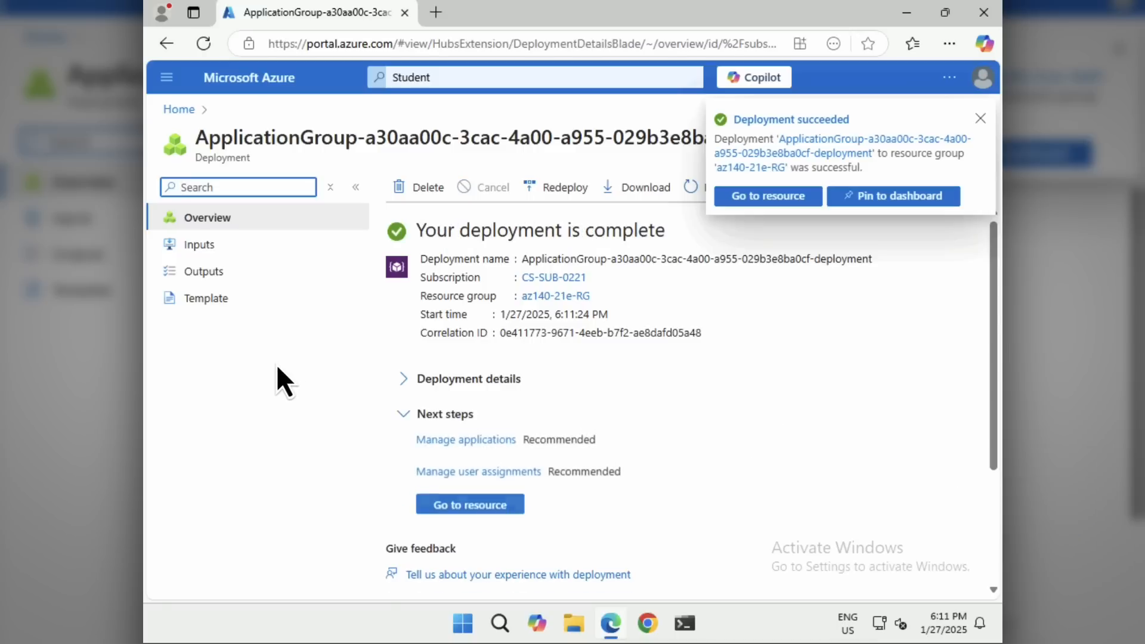
- Go to the deployed group's Manage > Applications page
left_click(774, 195)
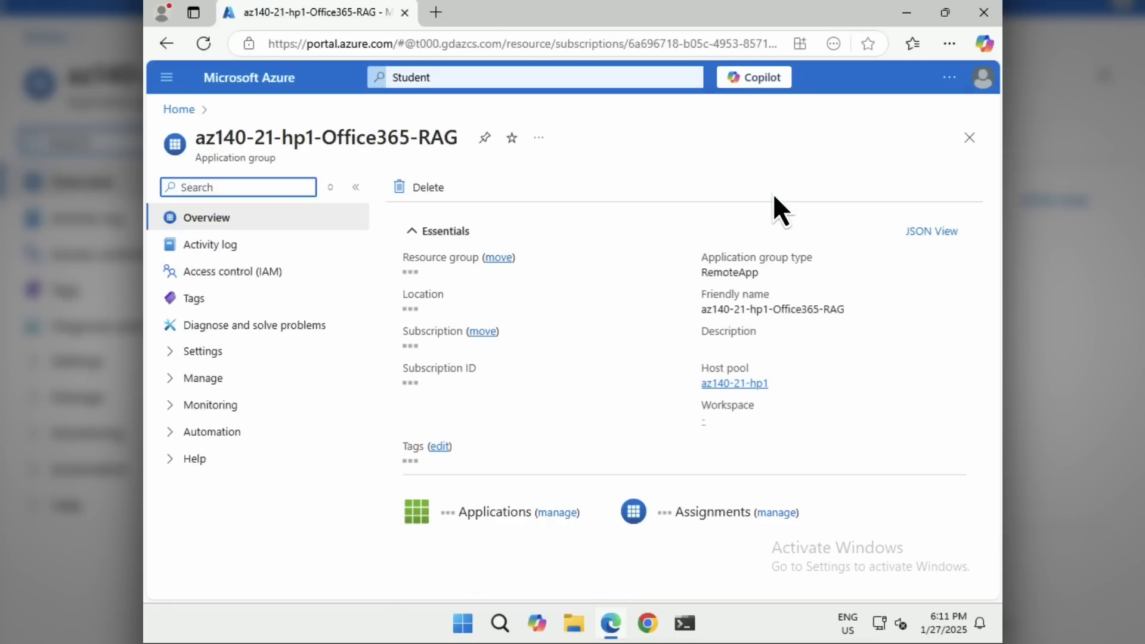
left_click(173, 381)
left_click(219, 408)
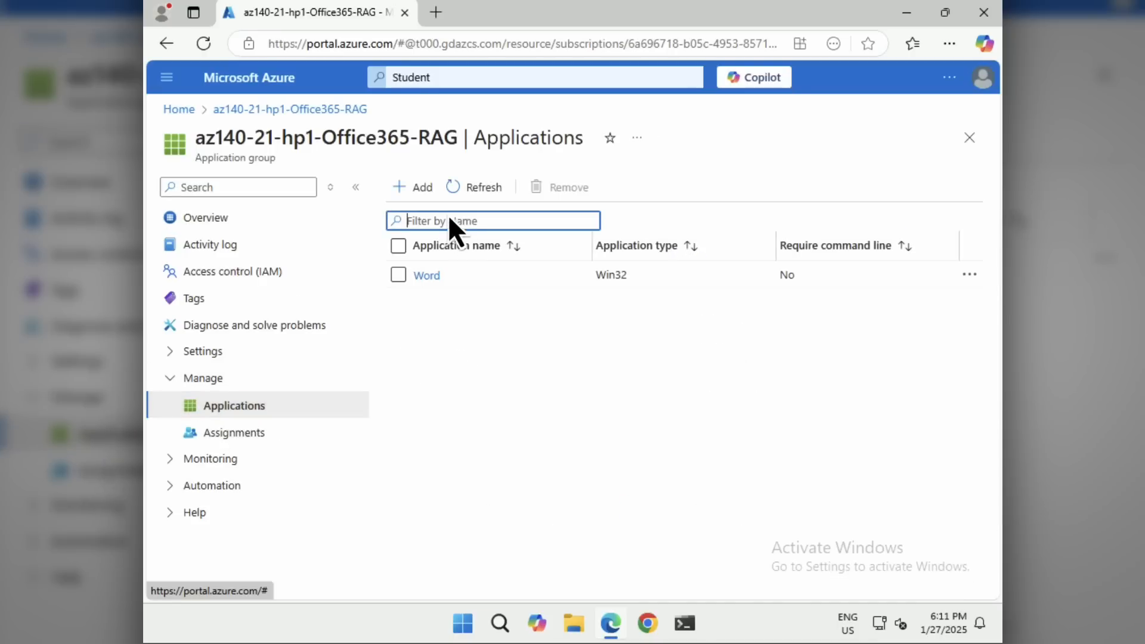
- Add Excel with display name and description 'Microsoft Excel'
left_click(425, 191)
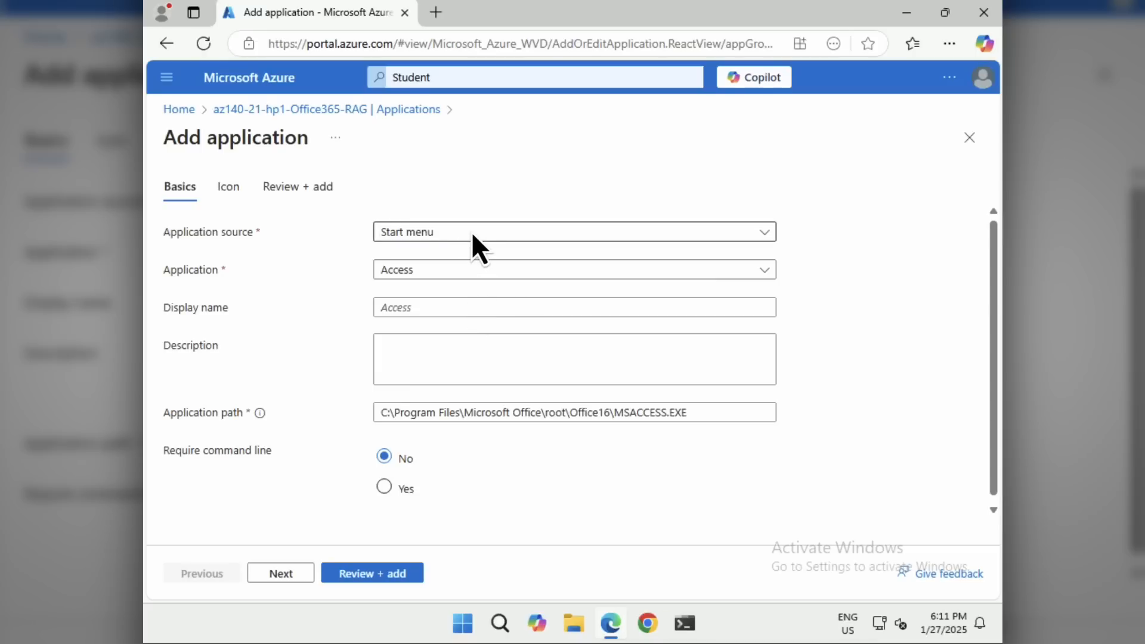
left_click(443, 269)
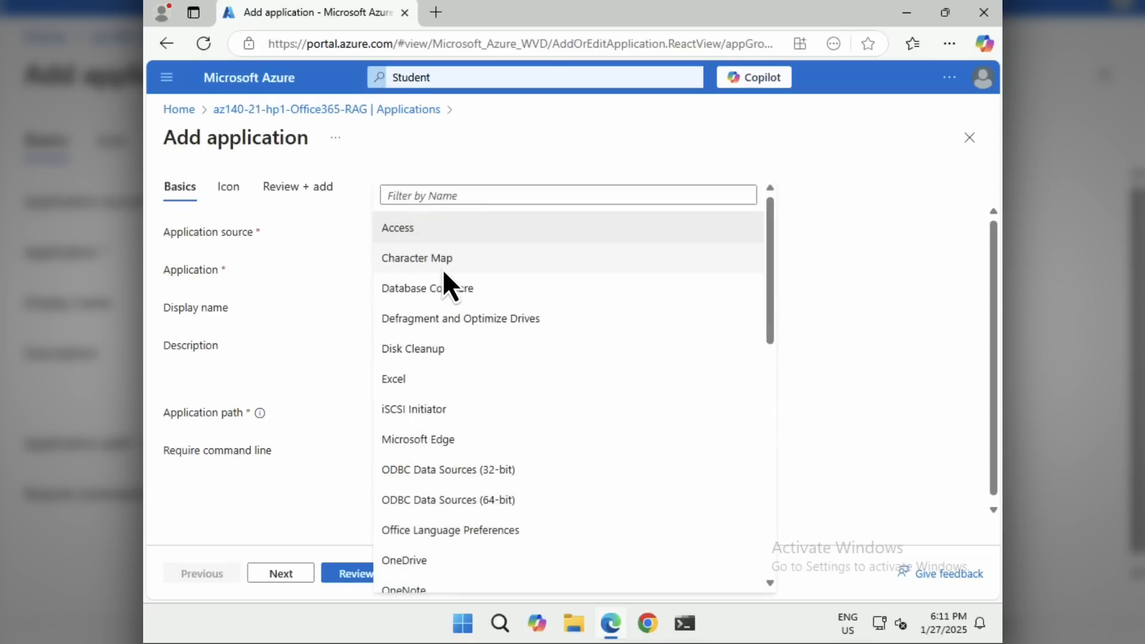
left_click(407, 386)
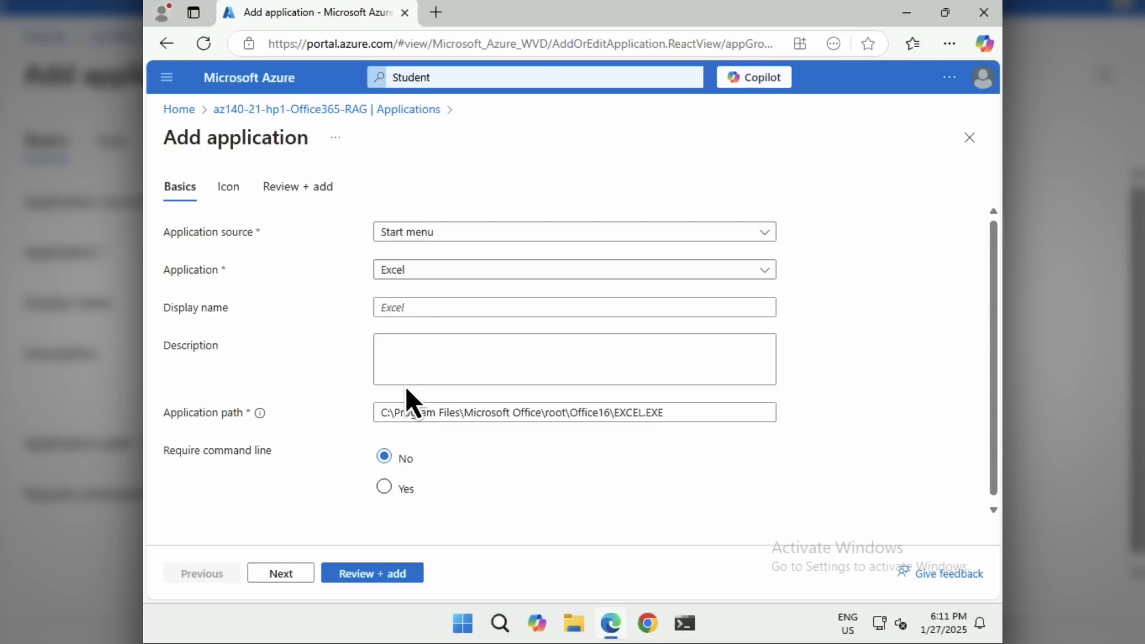
left_click(413, 304)
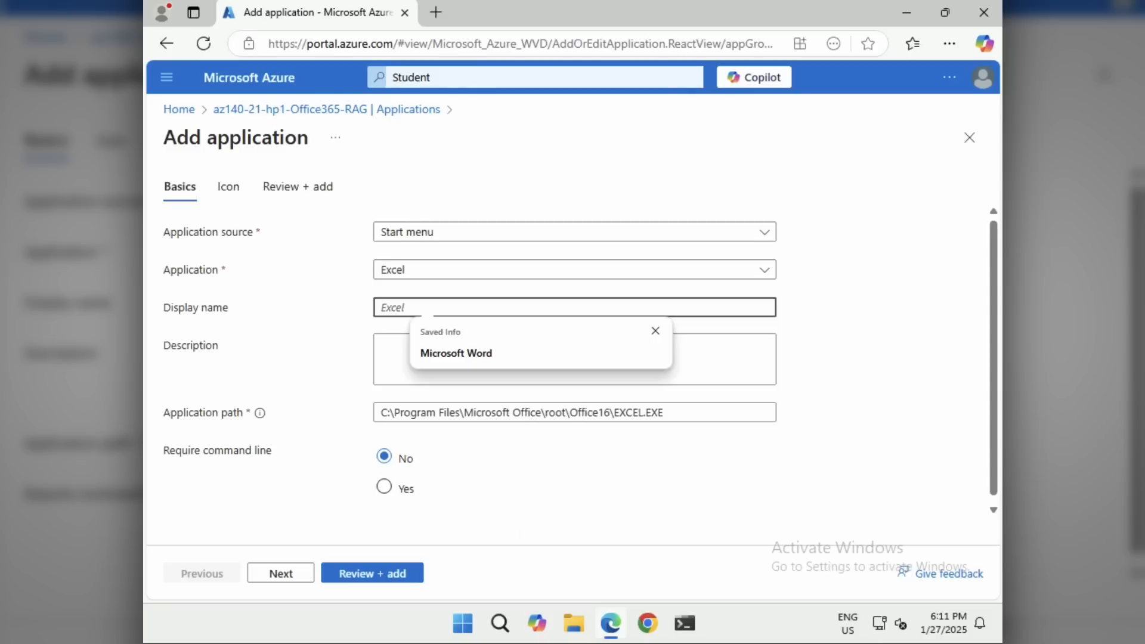
type("Microsoft Excel")
left_click(389, 382)
type("Microsoft Excel")
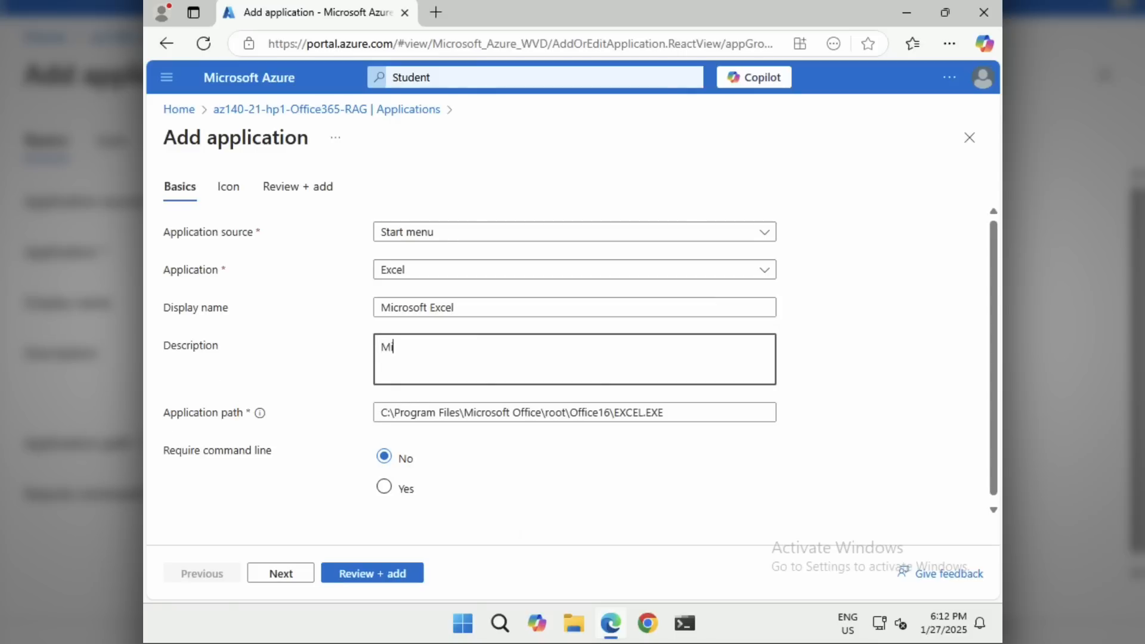
left_click(381, 578)
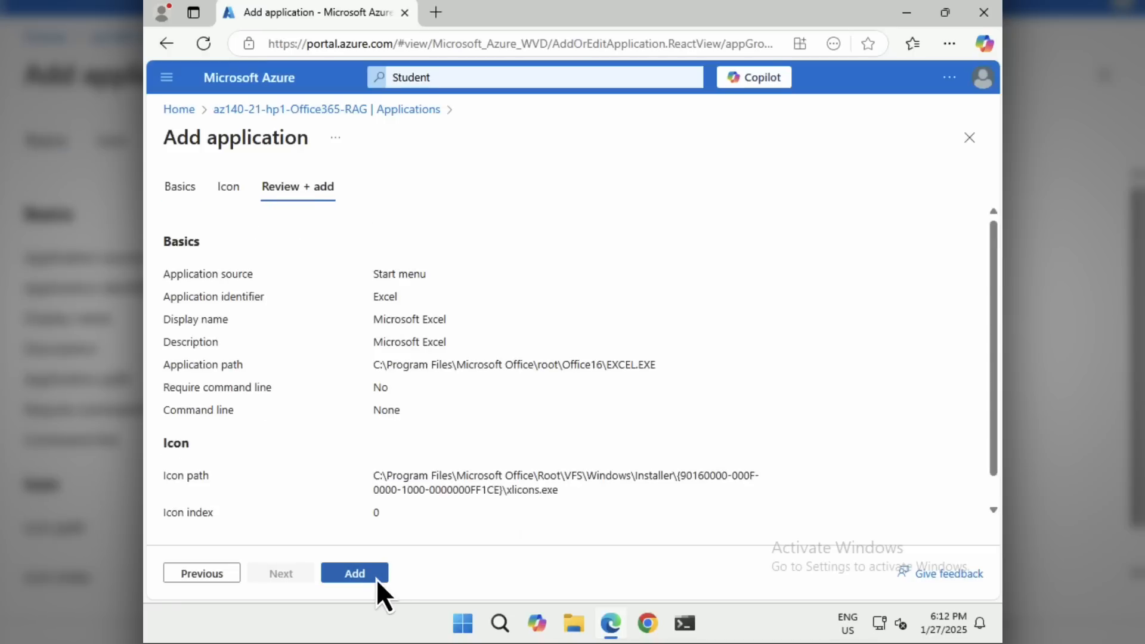
left_click(358, 574)
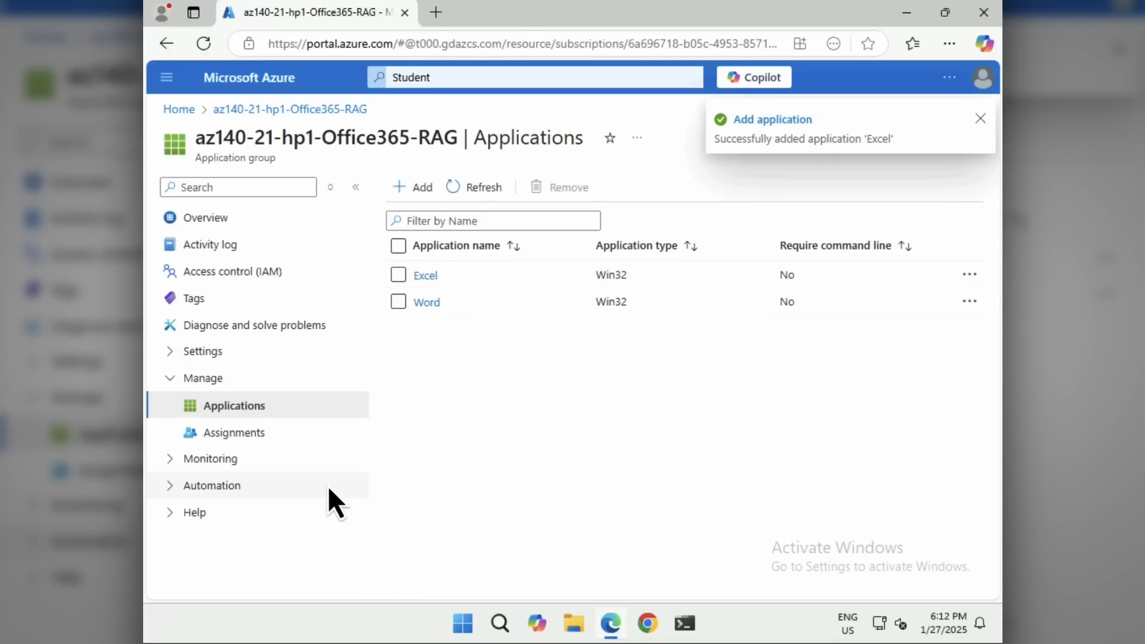
- Add PowerPoint with display name and description 'Microsoft PowerPoint'
left_click(423, 187)
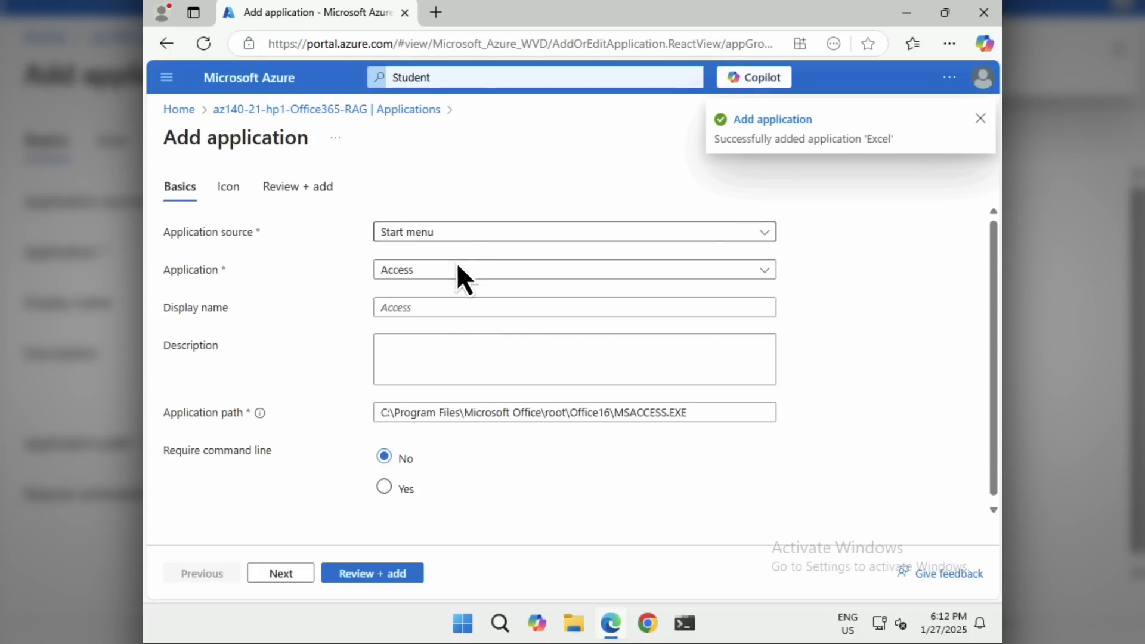
left_click(455, 268)
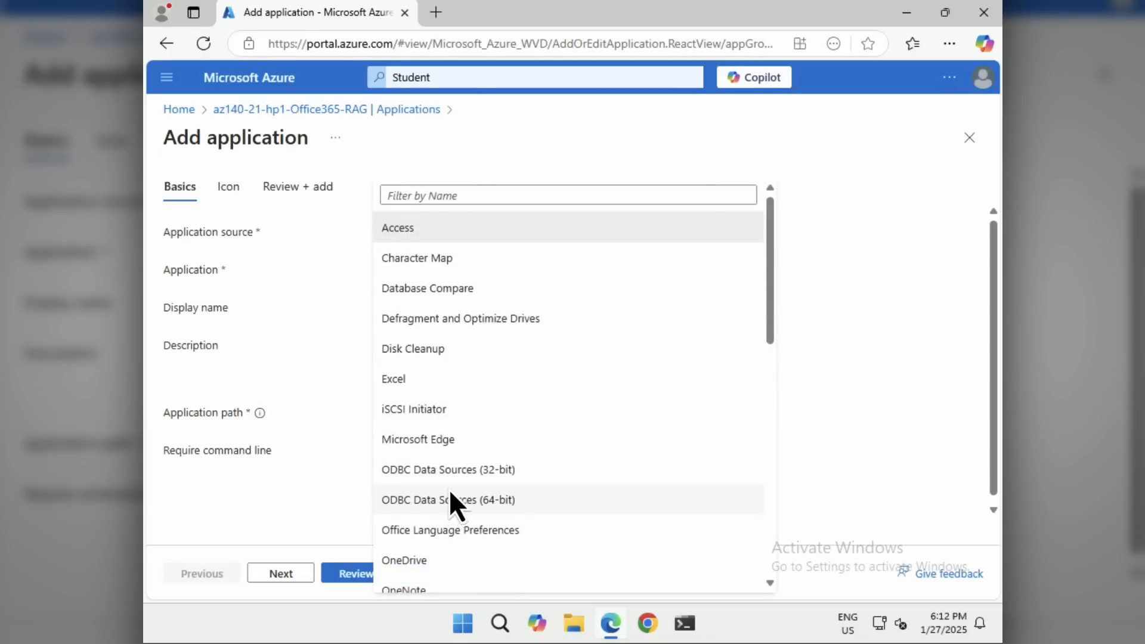
scroll(453, 504, "down", 2)
scroll(431, 538, "down", 3)
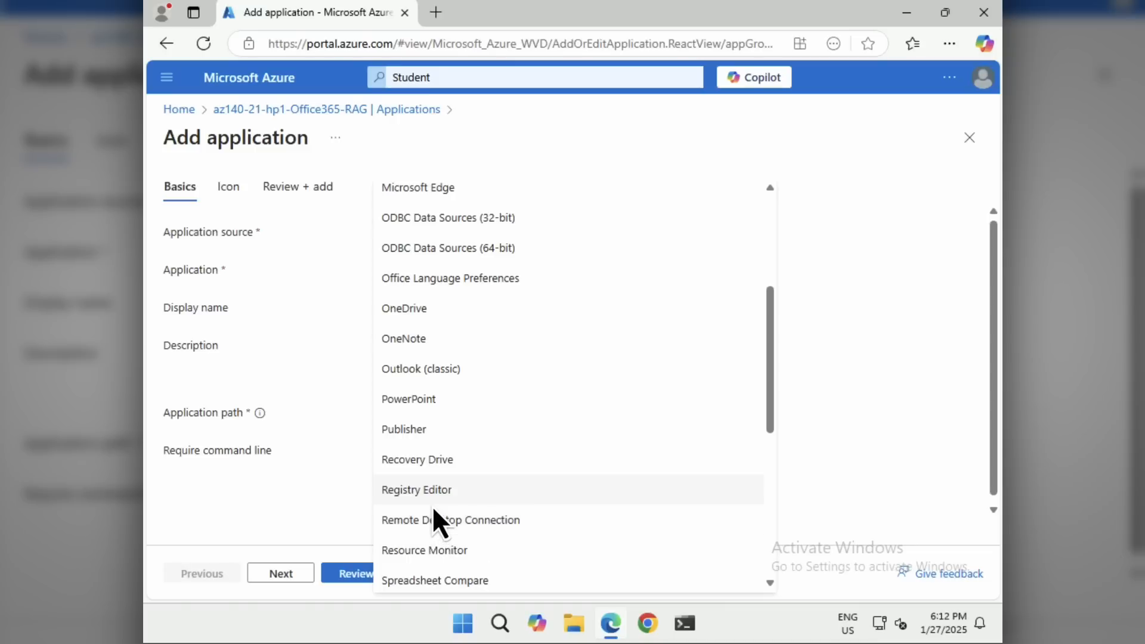
left_click(416, 398)
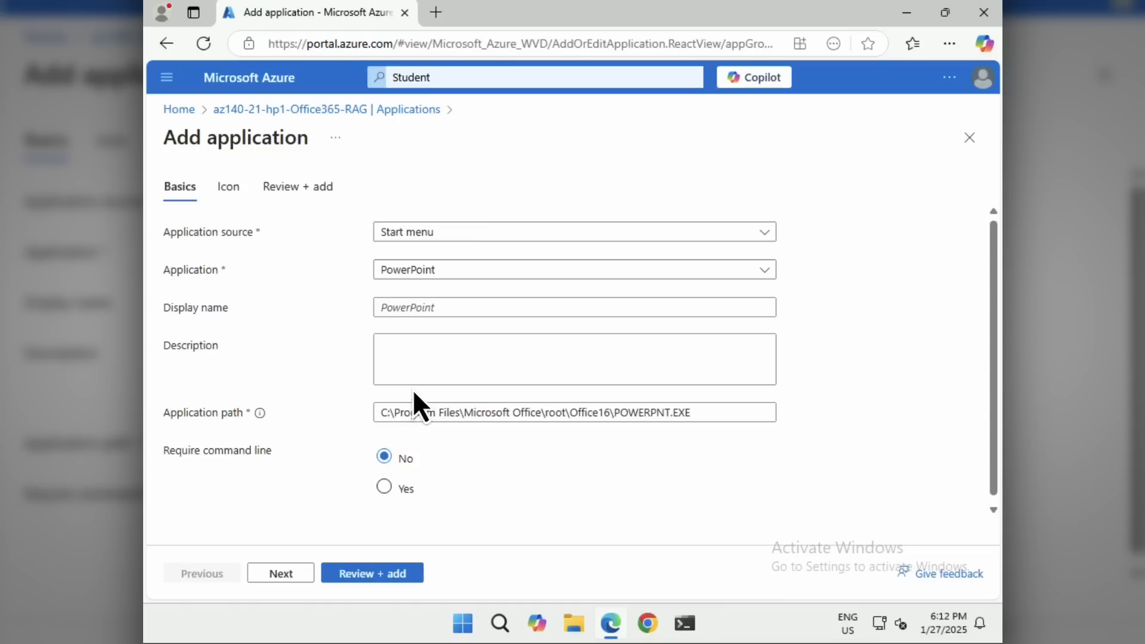
left_click(575, 269)
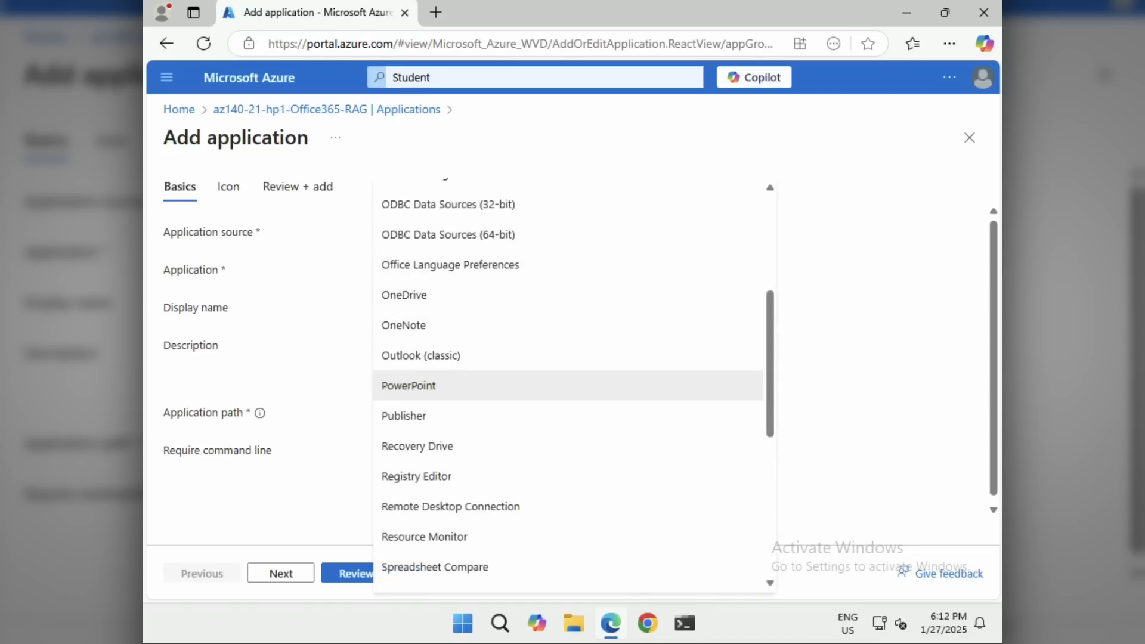
left_click(409, 385)
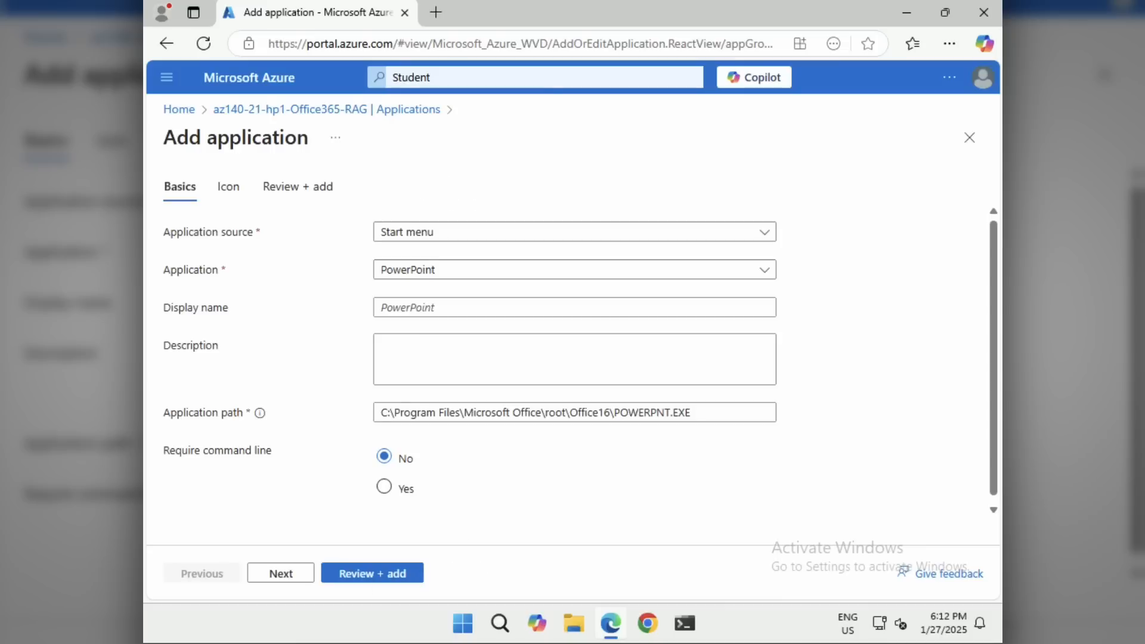
left_click(415, 310)
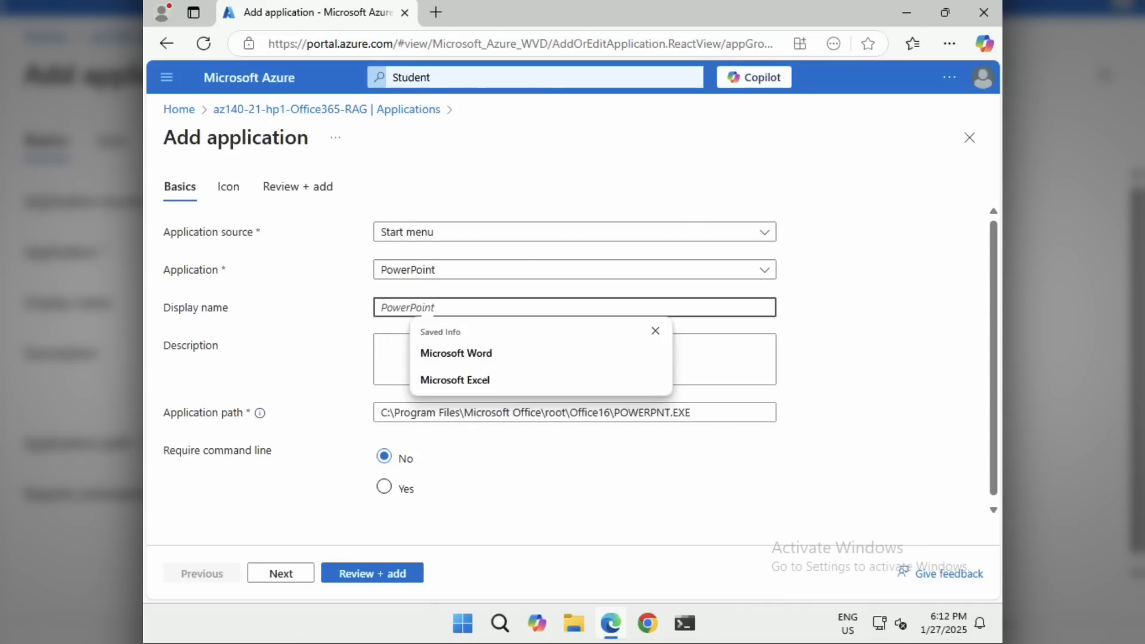
type("Microsoft PowerPoint")
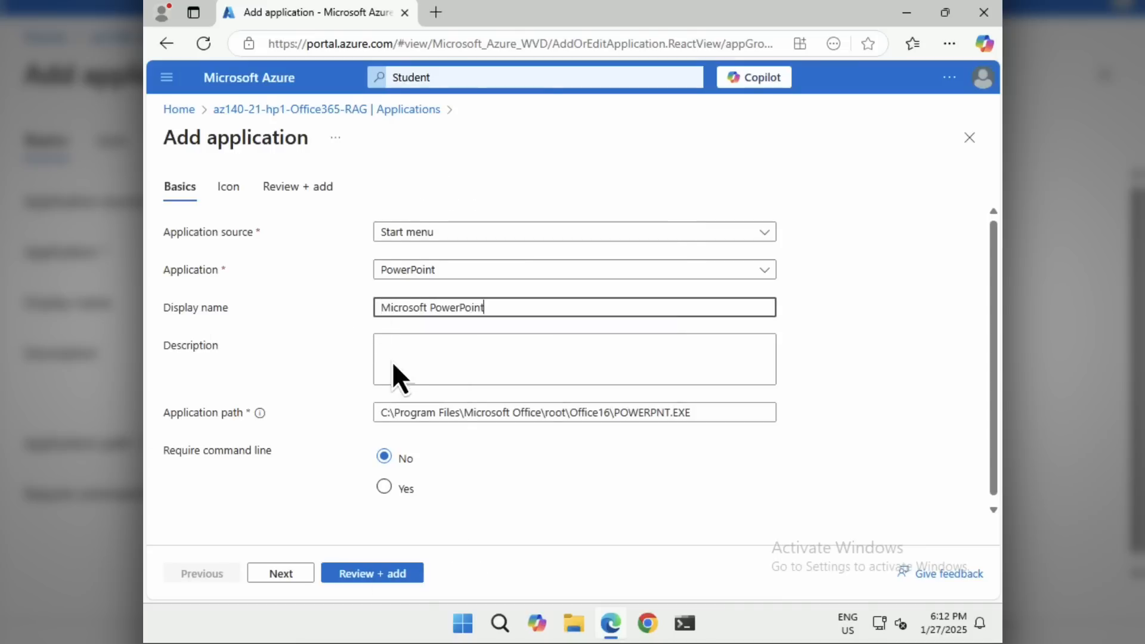
left_click(390, 361)
type("Microsoft PowerPoint")
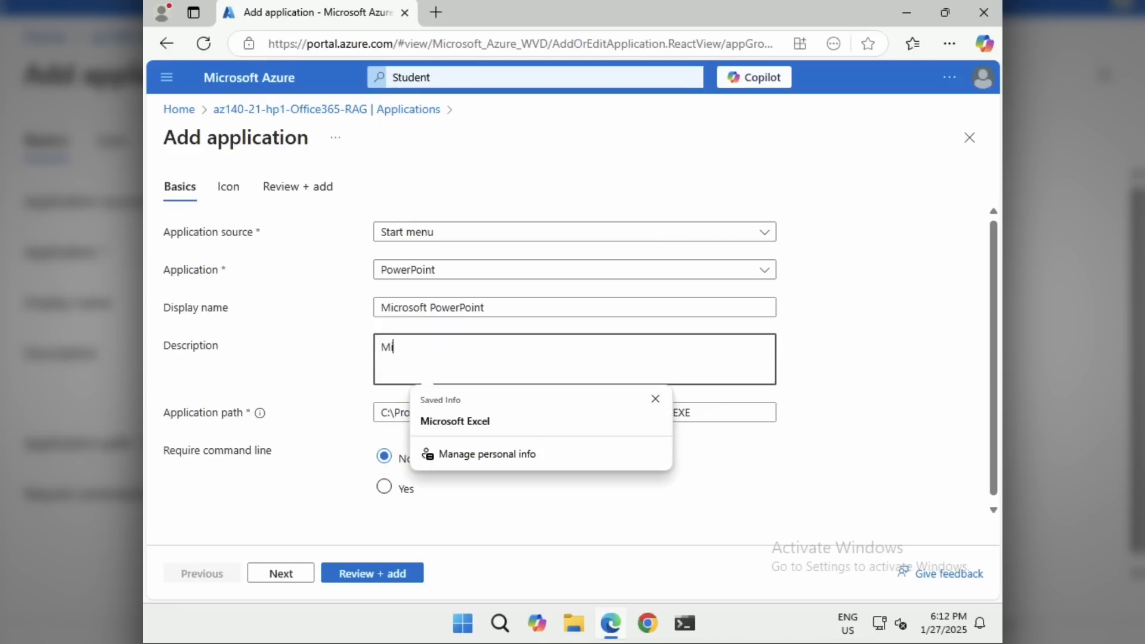
left_click(777, 483)
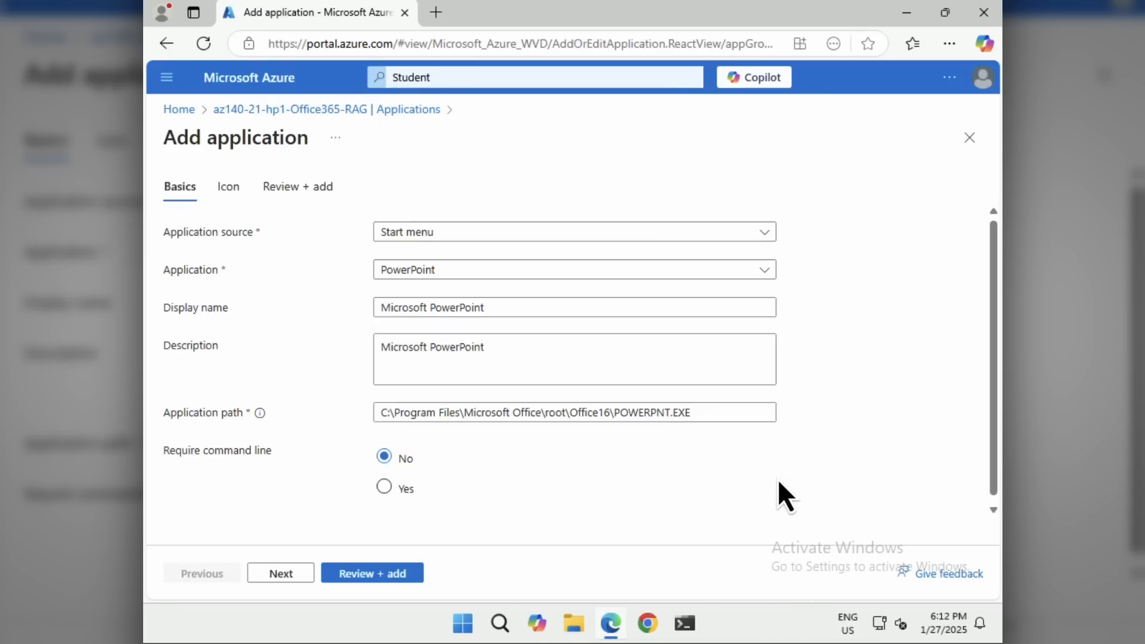
left_click(370, 575)
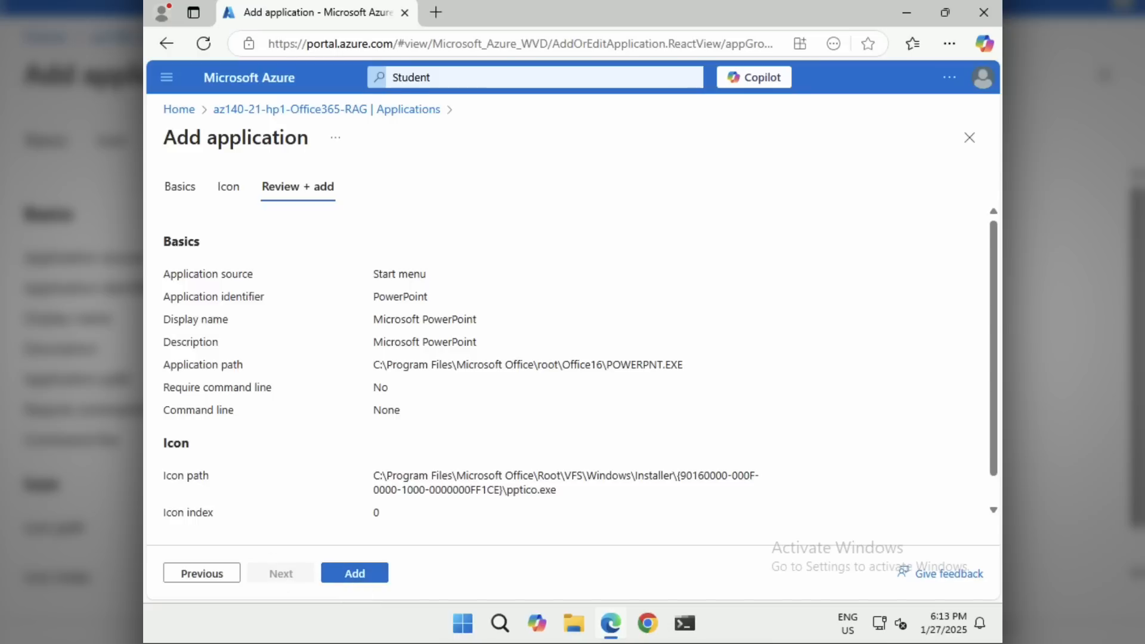
left_click(355, 574)
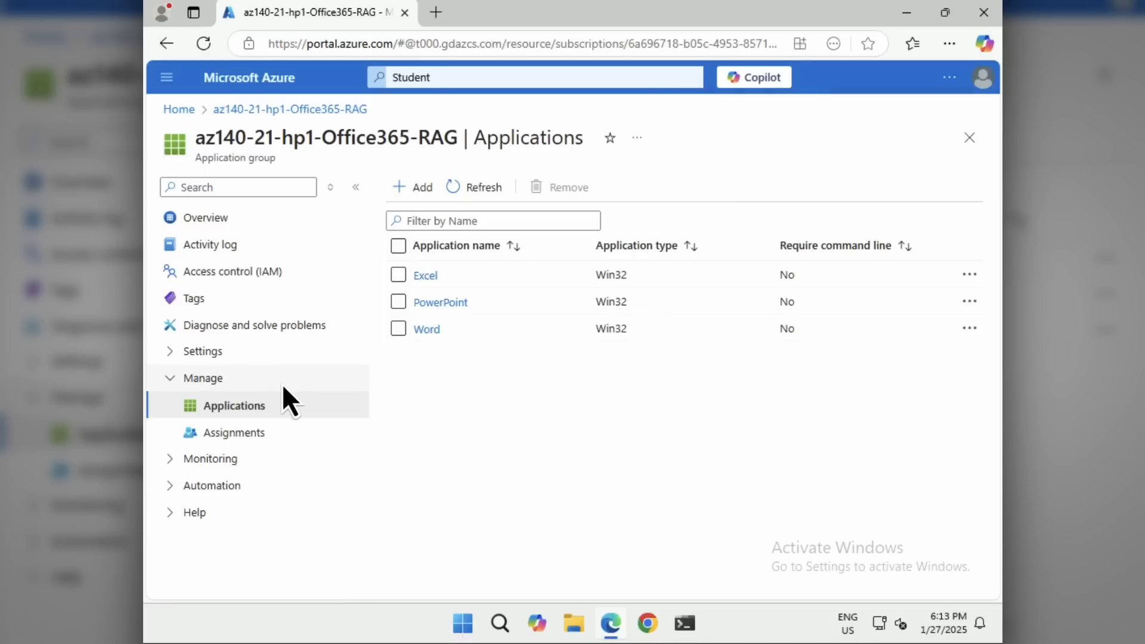
- Assign the AVD-RemoteApp-2705 group to the Office365 RemoteApp application group
left_click(227, 434)
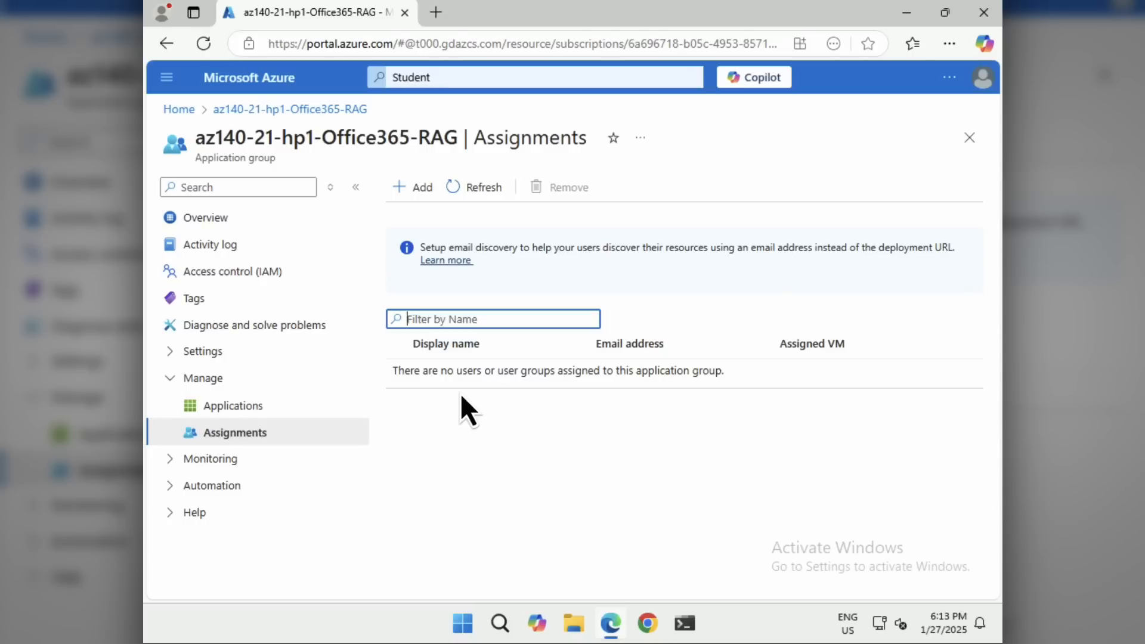
left_click(419, 186)
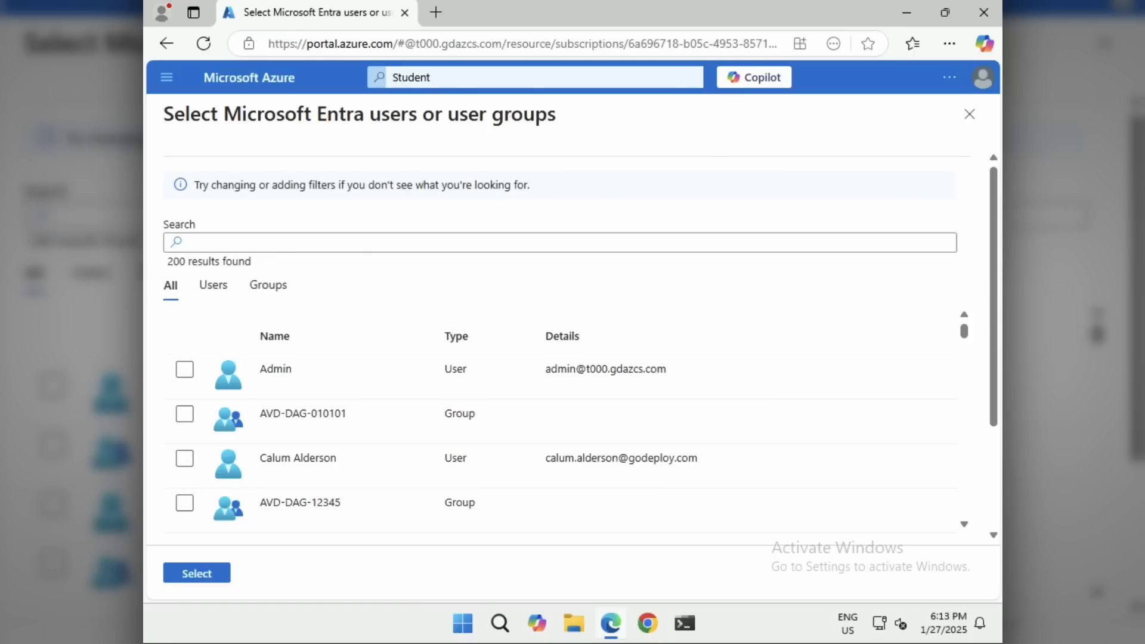
left_click(266, 245)
type("AVD-RemoteApp2705")
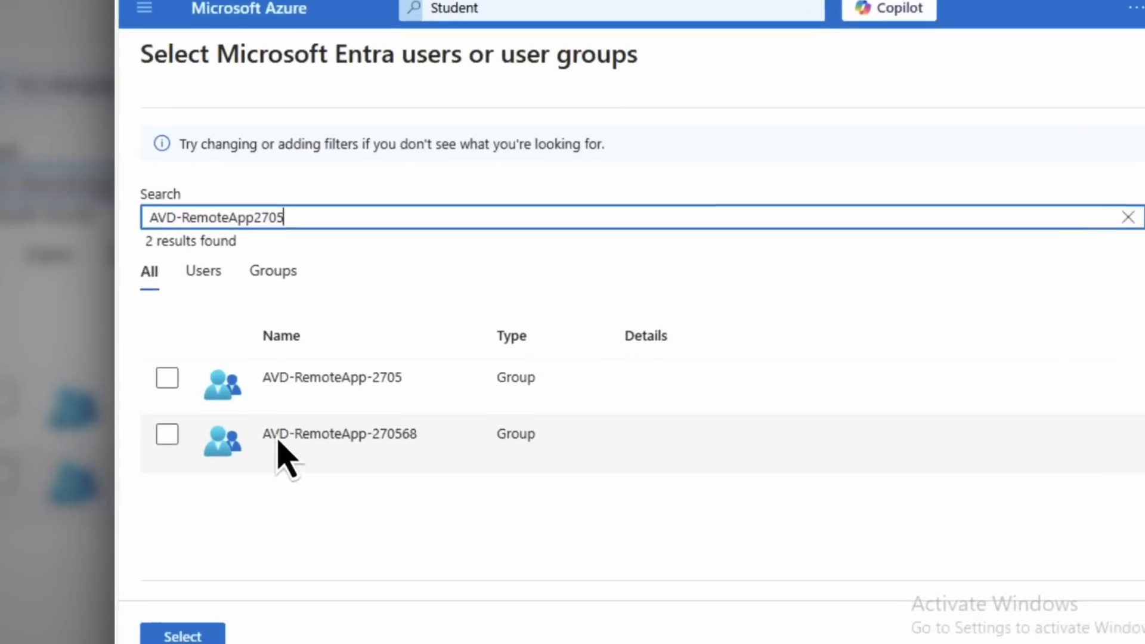
left_click(167, 377)
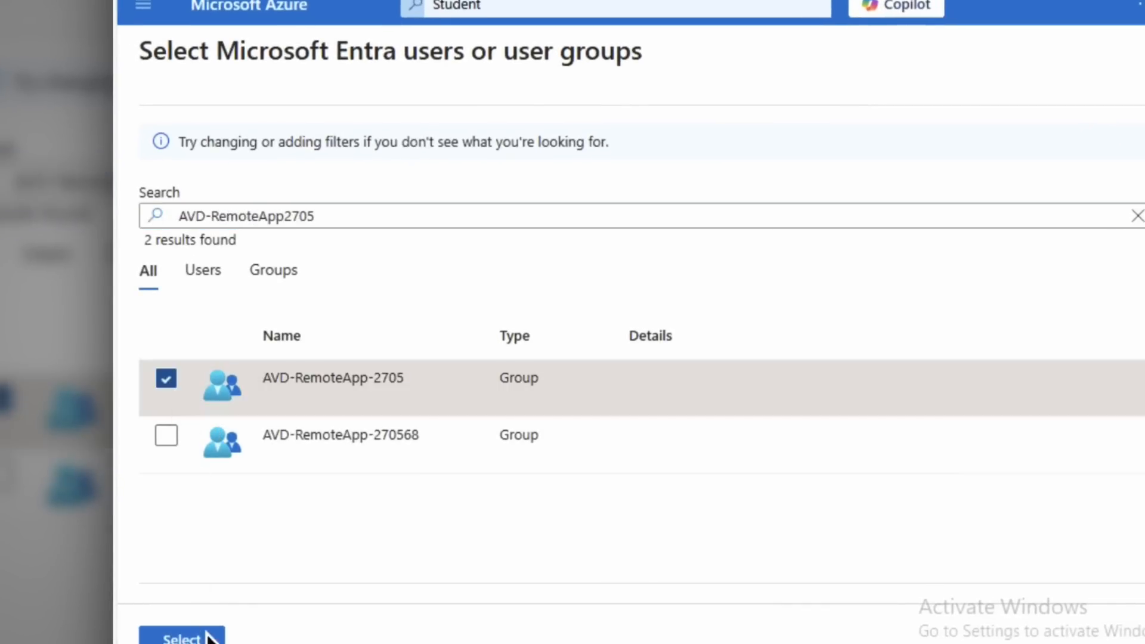
left_click(207, 636)
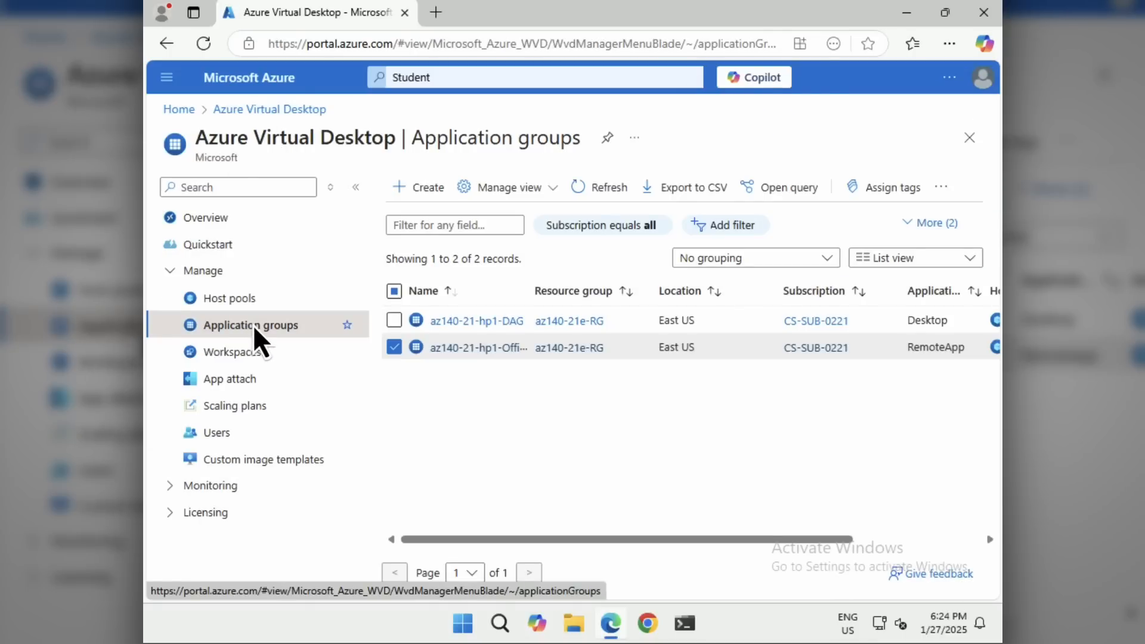
- Start a RemoteApp group az140-21-hp1-Utilities-RAG on host pool az140-21-hp1 and begin adding an application
left_click(421, 188)
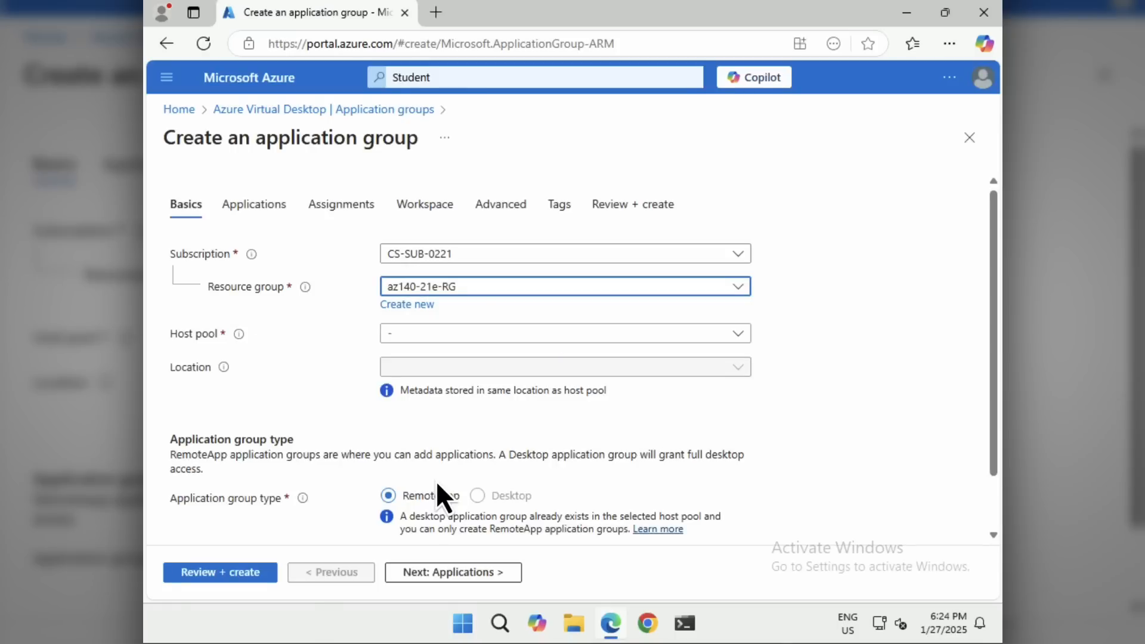
left_click(421, 332)
left_click(433, 425)
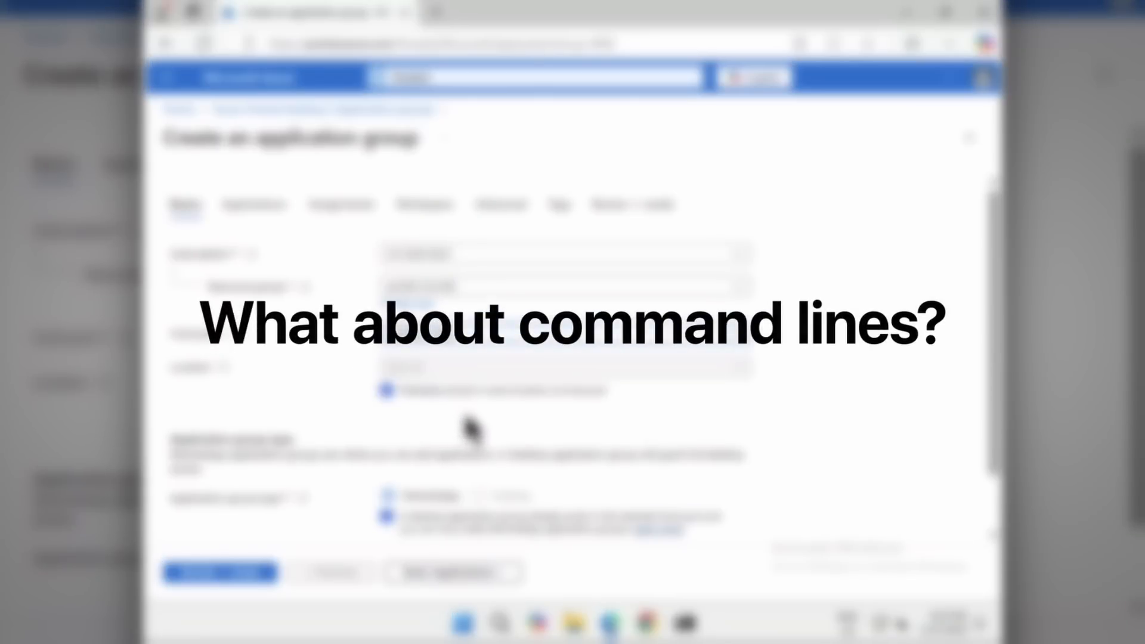
scroll(468, 426, "down", 1)
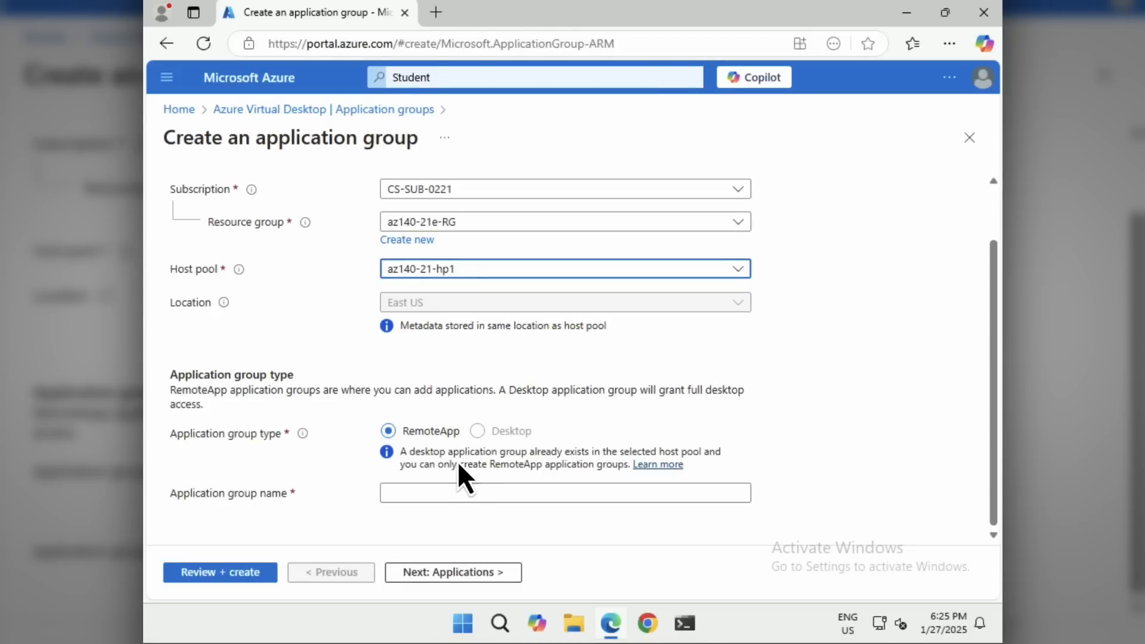
left_click(417, 493)
type("az140-21-hp1-Utilities-RAG")
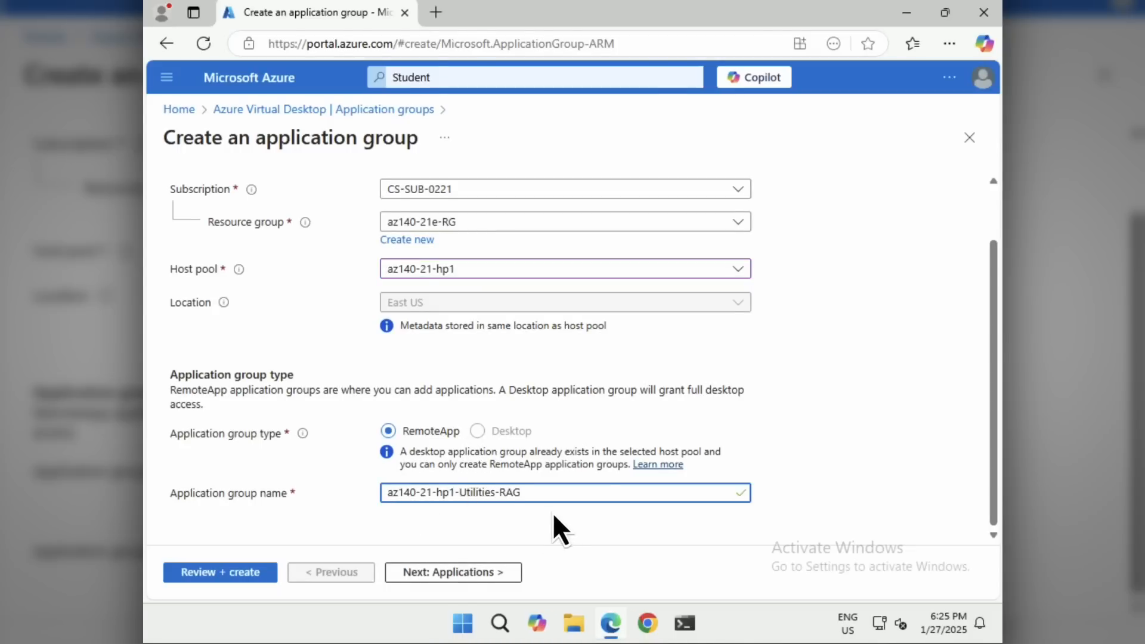
left_click(441, 574)
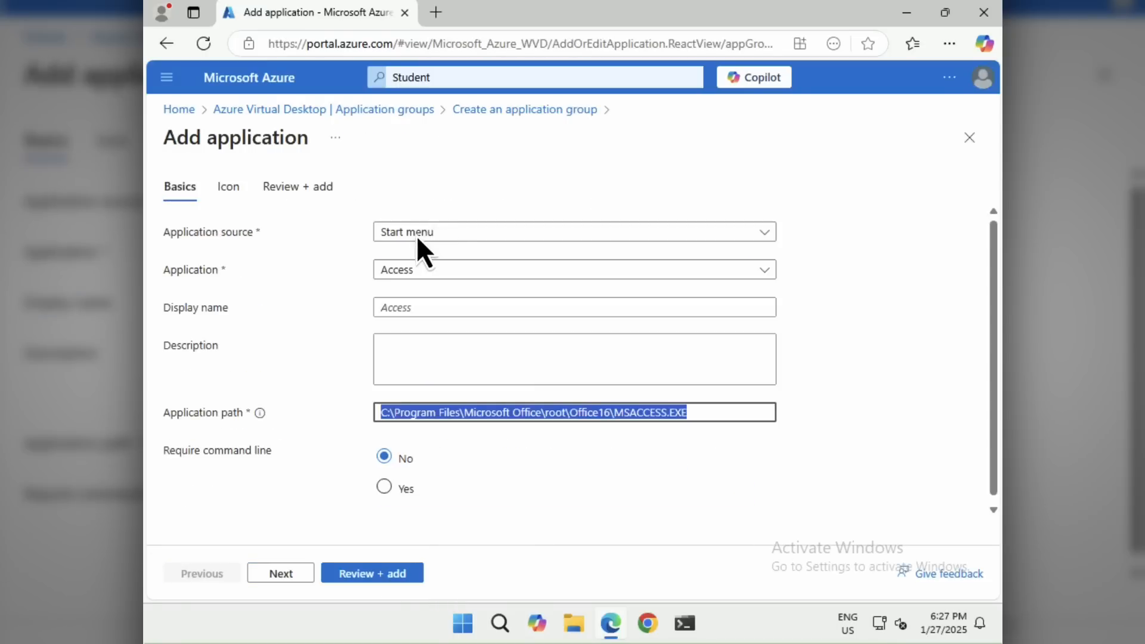
left_click(395, 238)
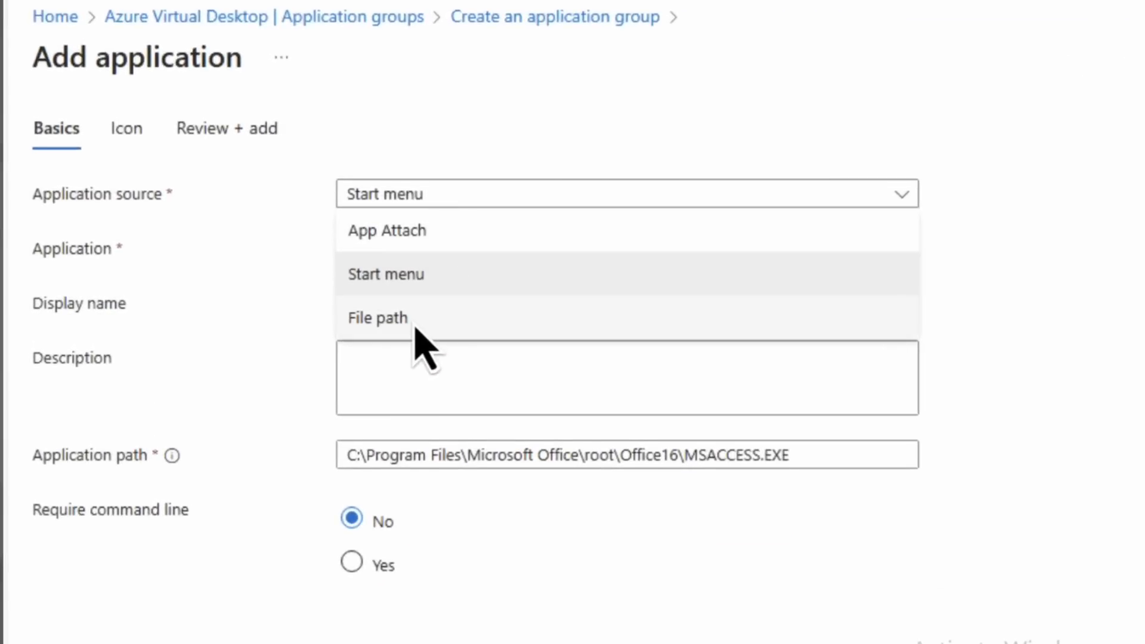
- Enter path C:\Windows\system32\cmd.exe, identifier and display name Command Prompt, description 'Windows Command Prompt'
left_click(417, 327)
left_click(398, 250)
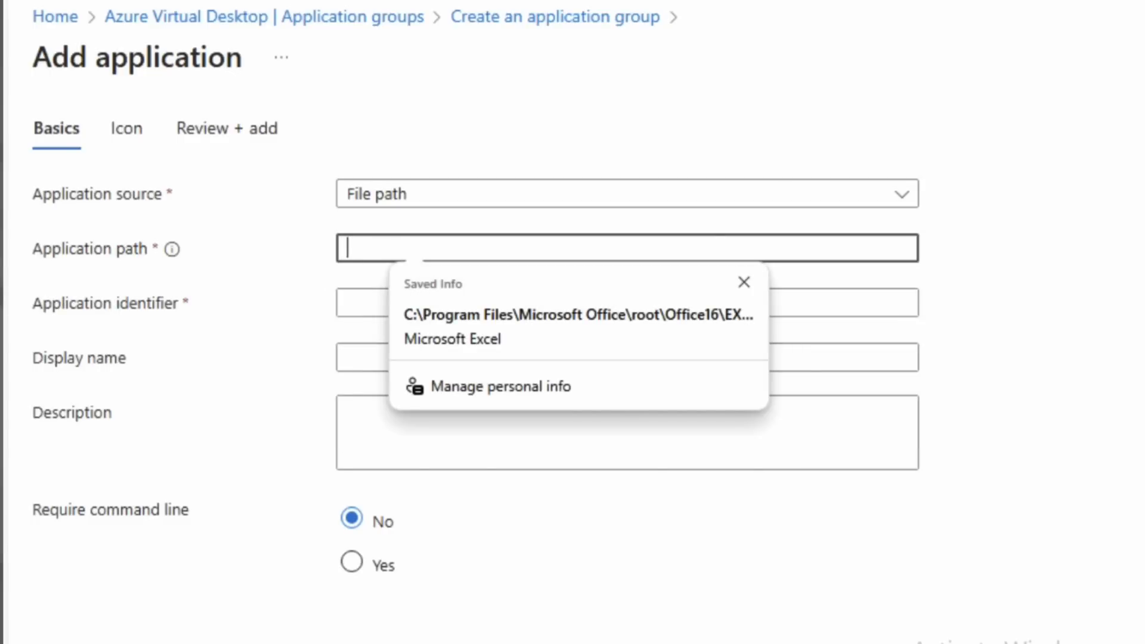
type("C:\\Windows\\system32\\cmd.exe")
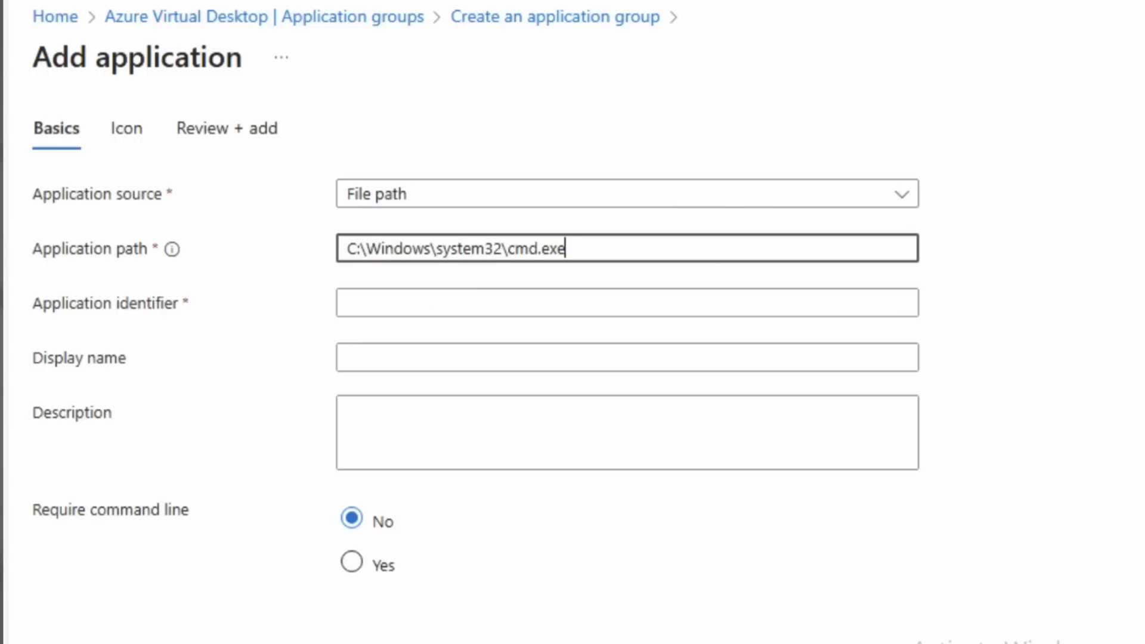
left_click(362, 309)
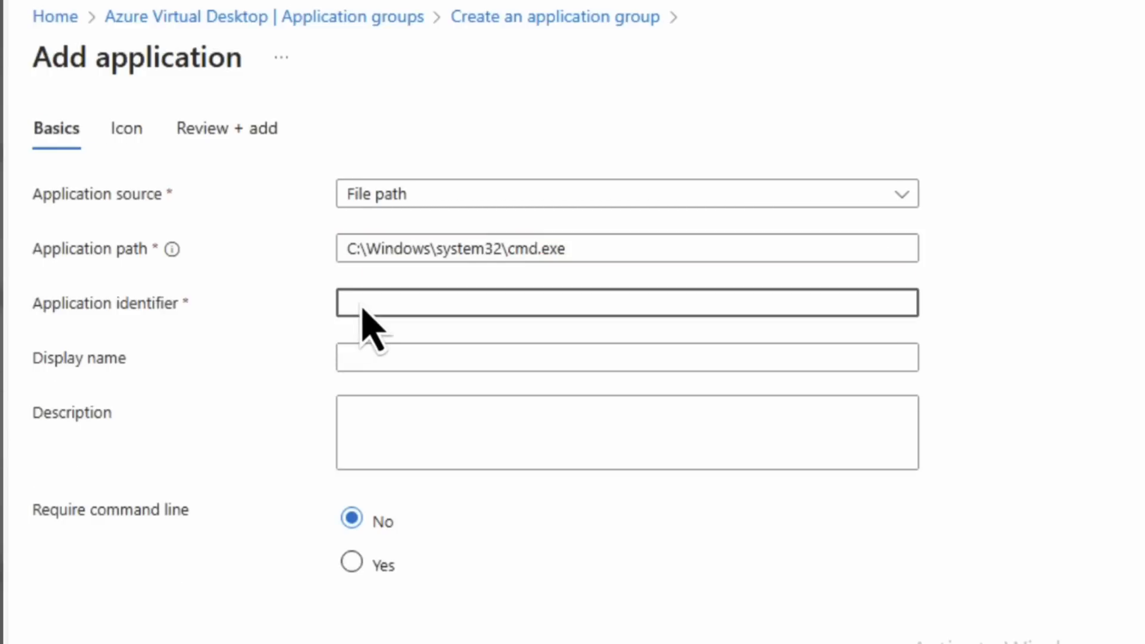
type("C")
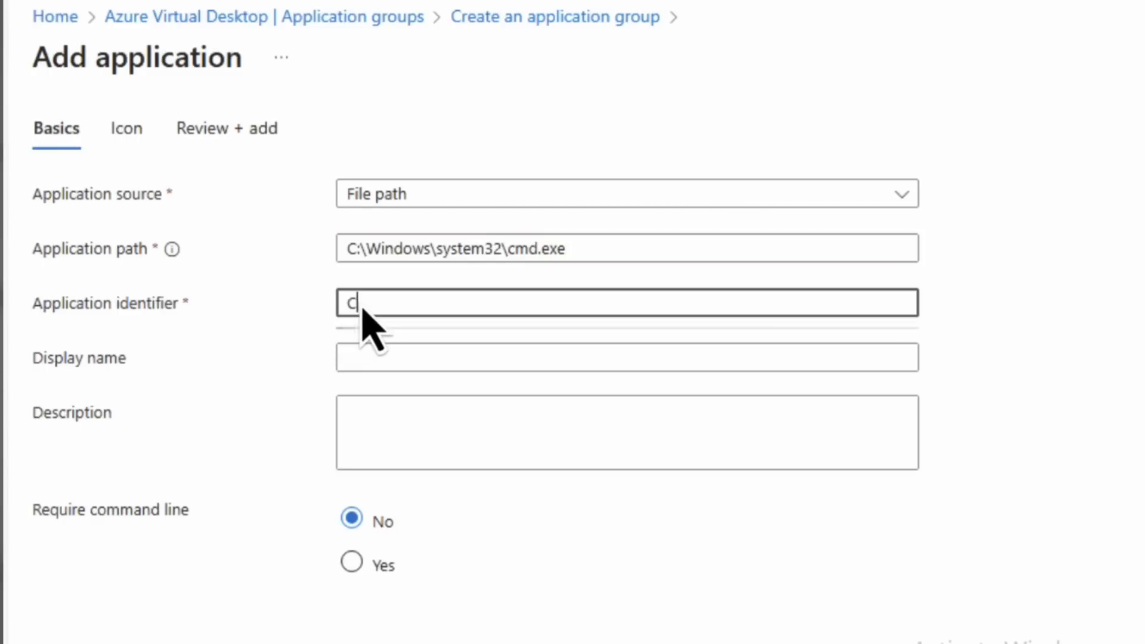
type("ommand P")
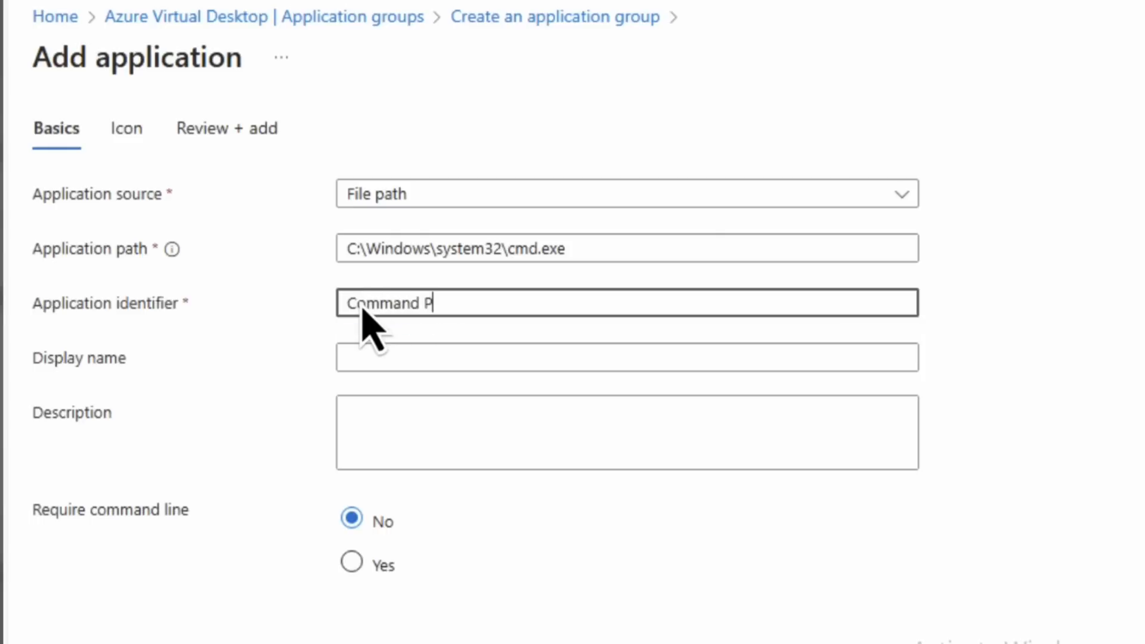
type("rompt")
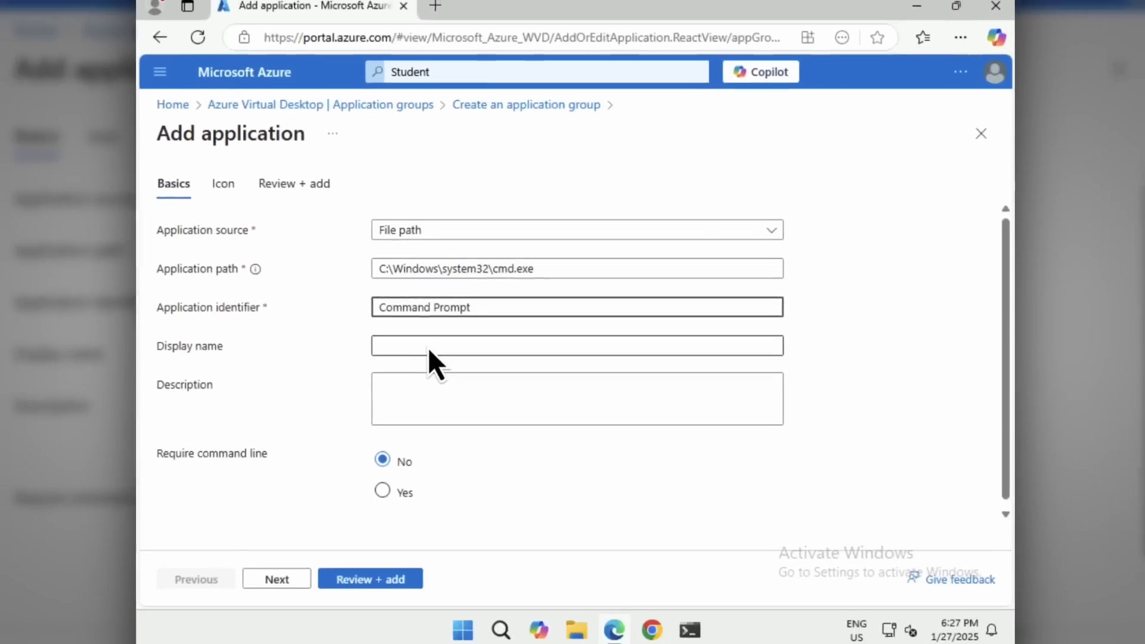
left_click(418, 365)
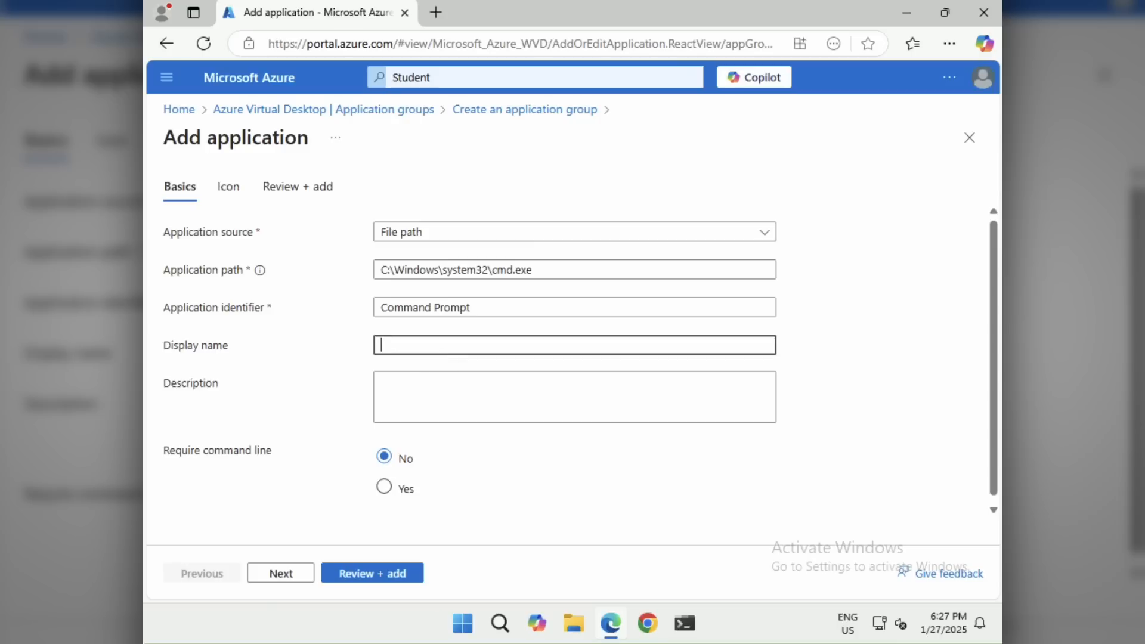
type("Command Prompt")
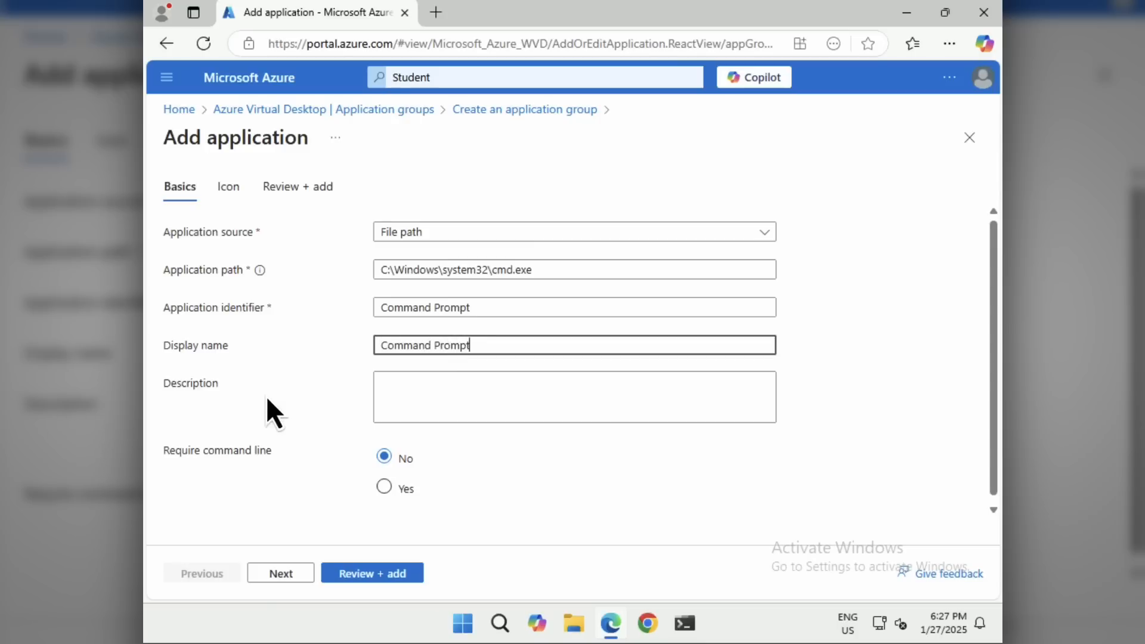
key("Tab")
type("Windows Command Prompt")
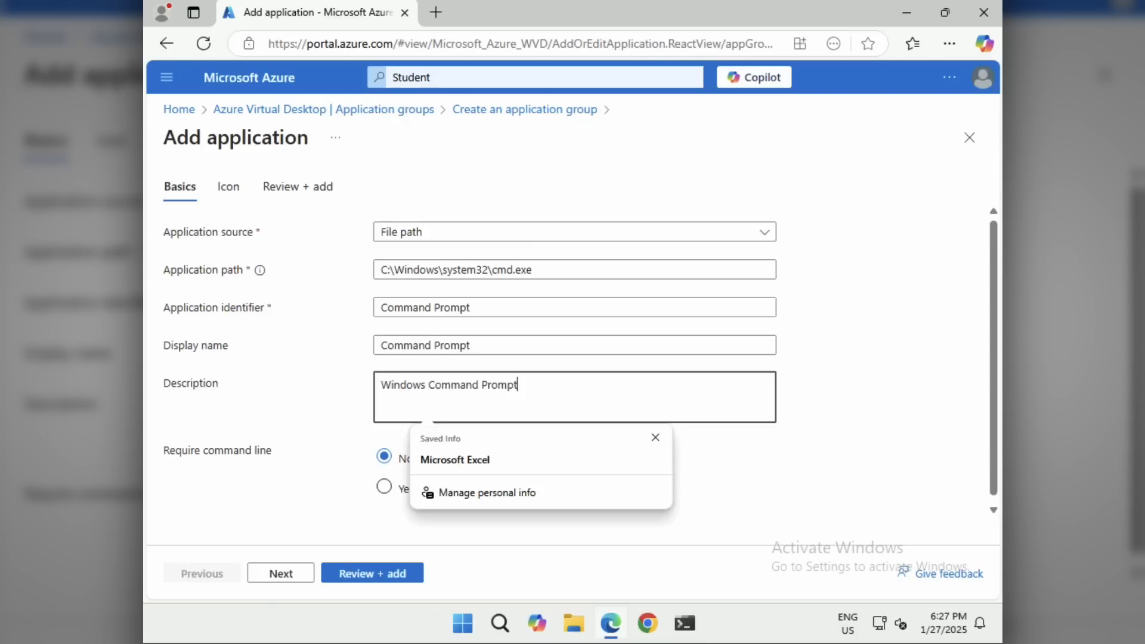
left_click(827, 455)
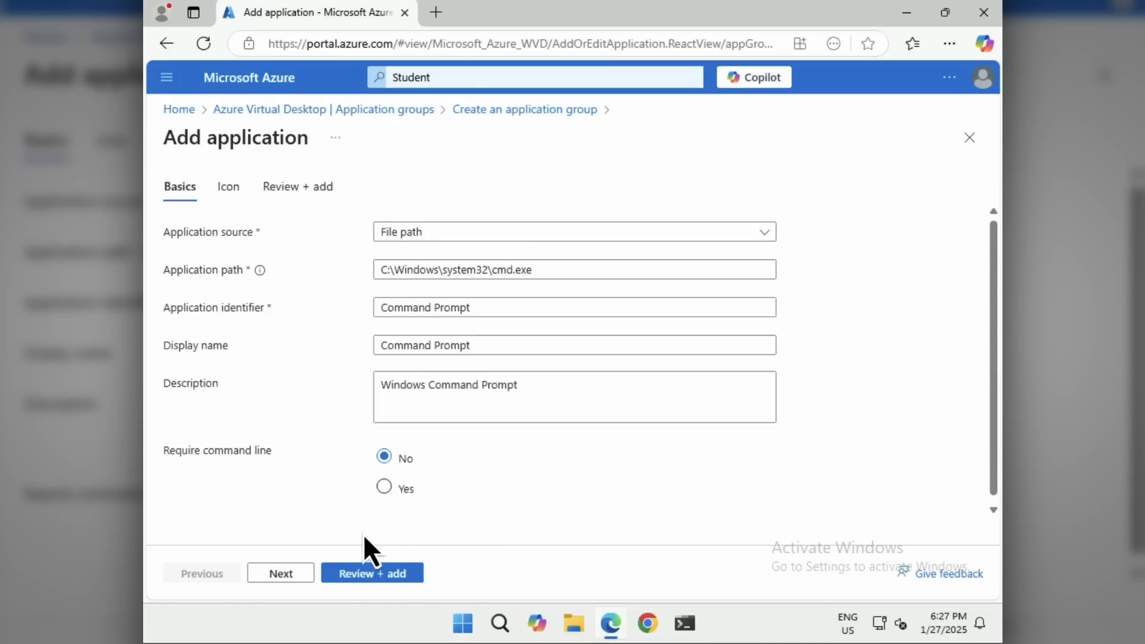
- Set the icon path to C:\Windows\system32\cmd.exe and add Command Prompt to the group
left_click(358, 573)
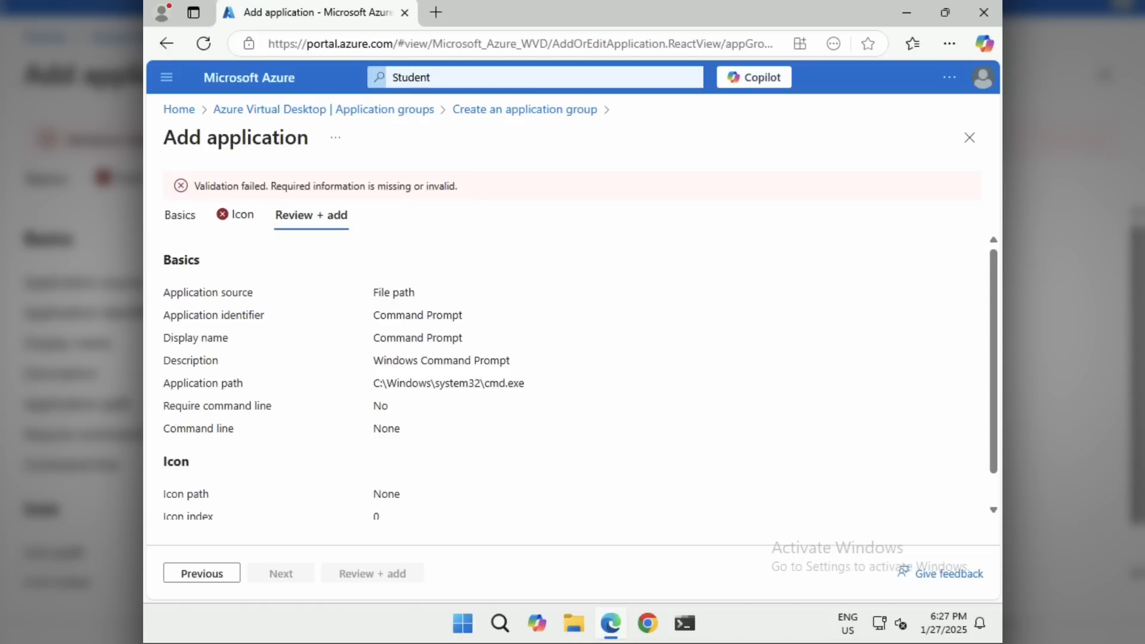
left_click(197, 575)
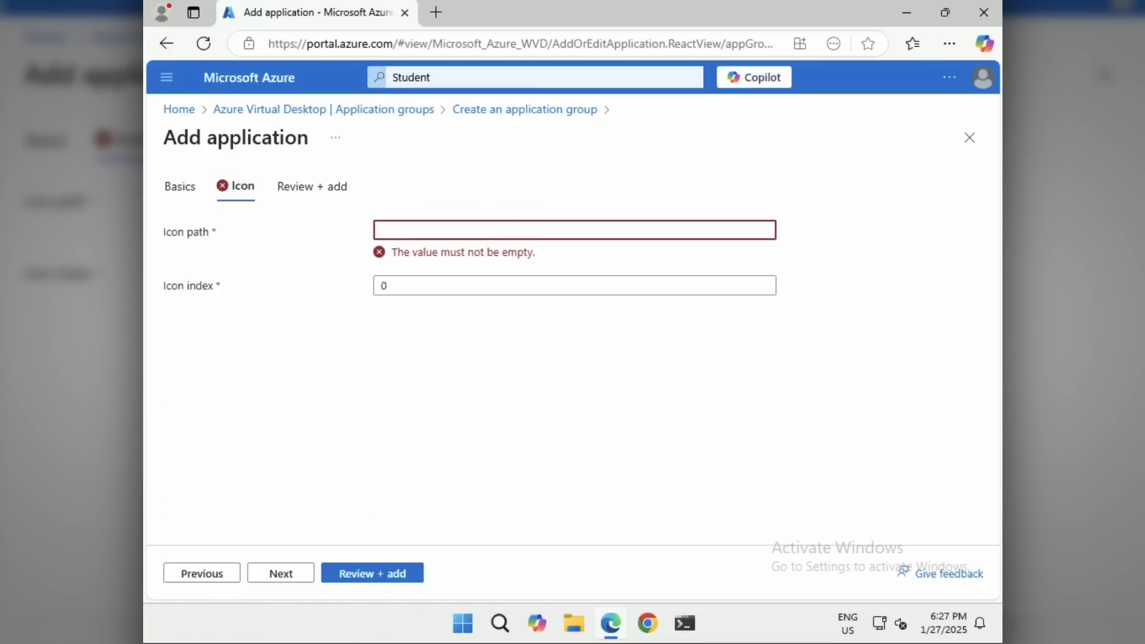
type("C:\\Windows\\system32\\cmd.exe")
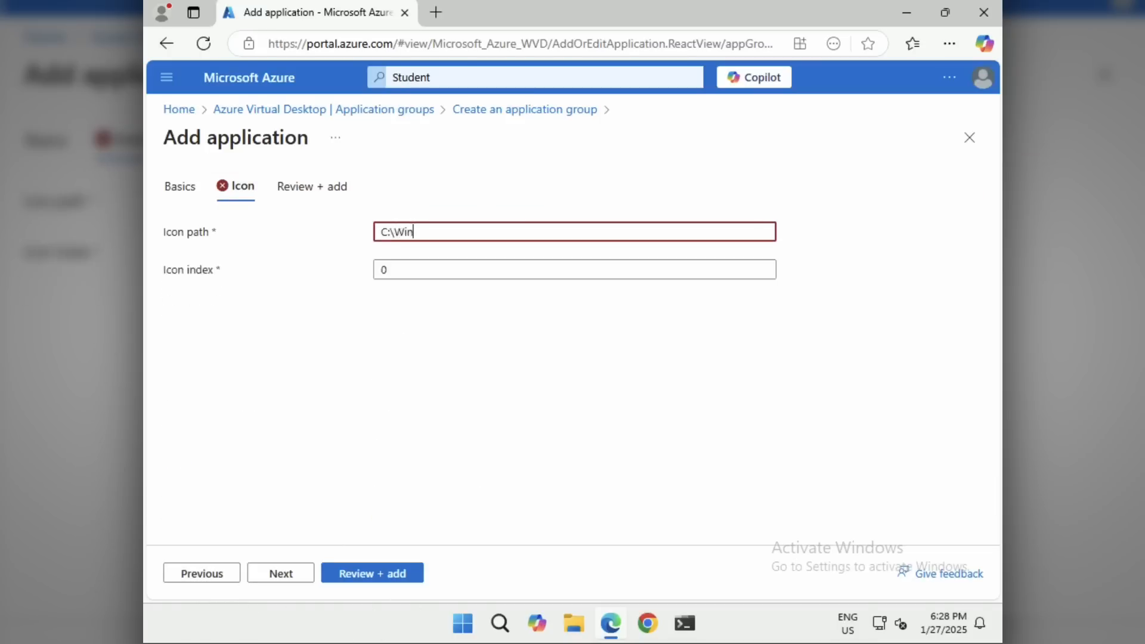
left_click(430, 376)
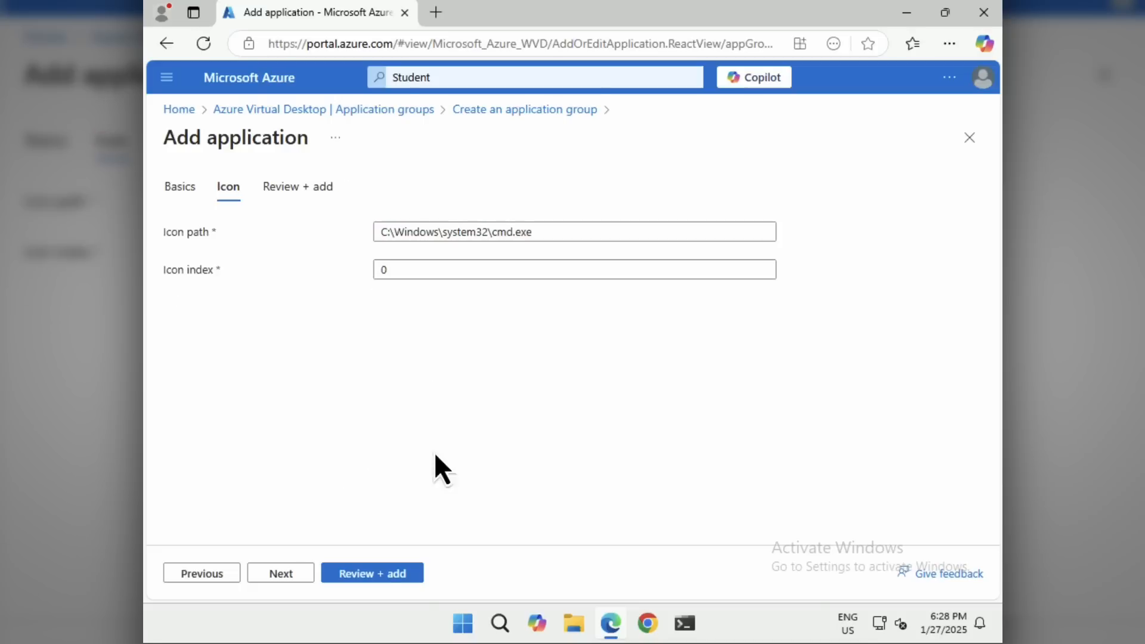
left_click(279, 575)
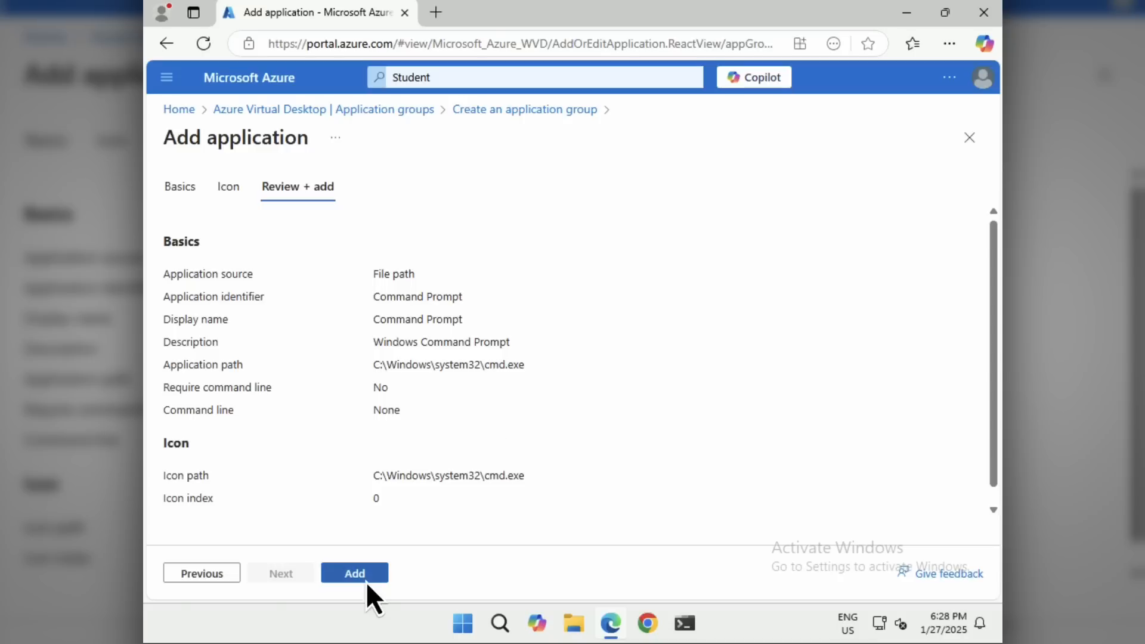
left_click(355, 573)
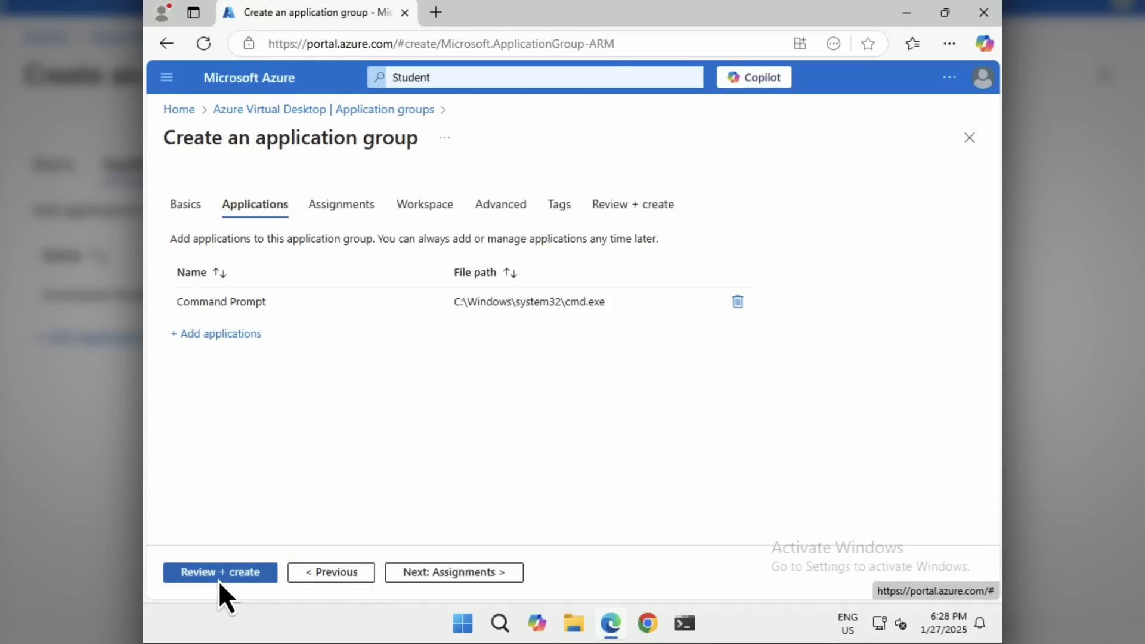
- On the Assignments tab, search the user and group picker for AVD-RemoteApp2705
left_click(439, 575)
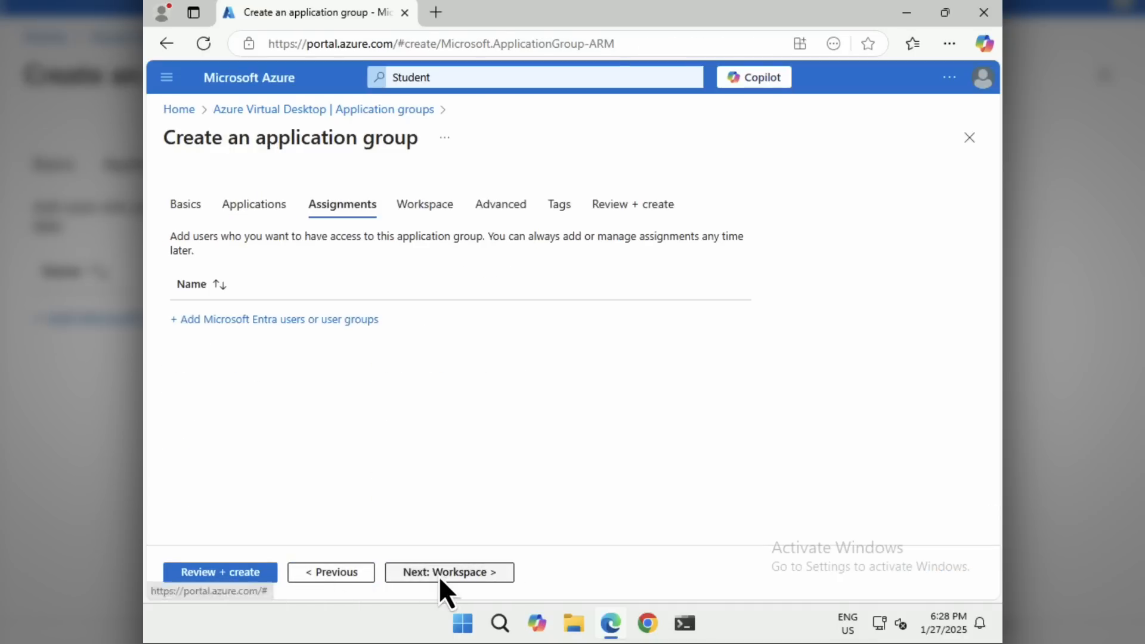
left_click(213, 320)
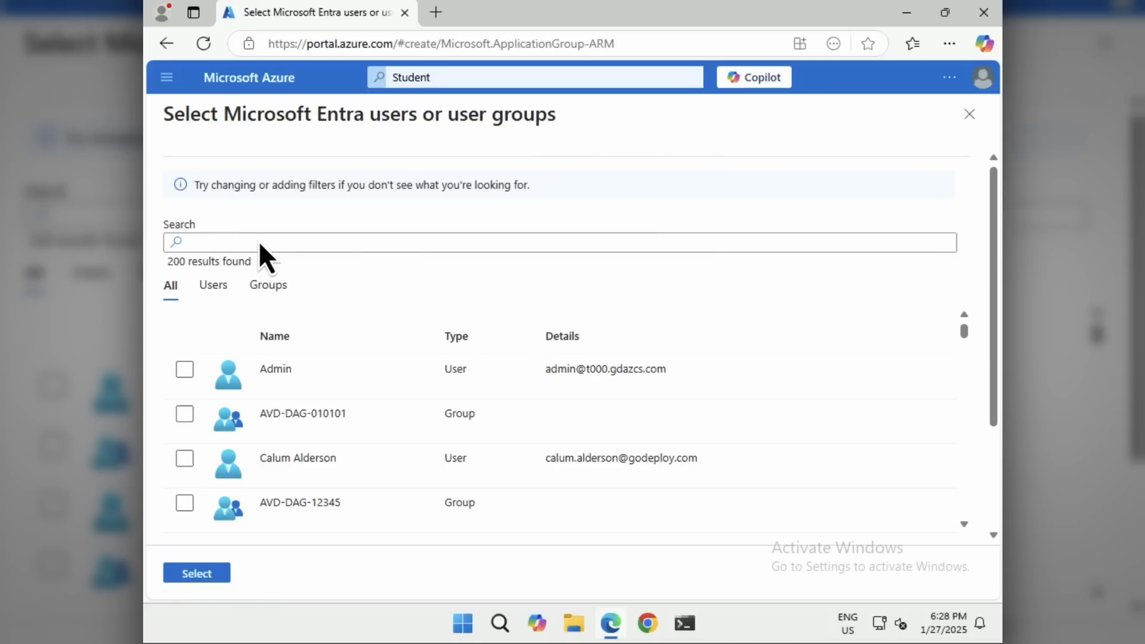
left_click(560, 242)
type("AVD-")
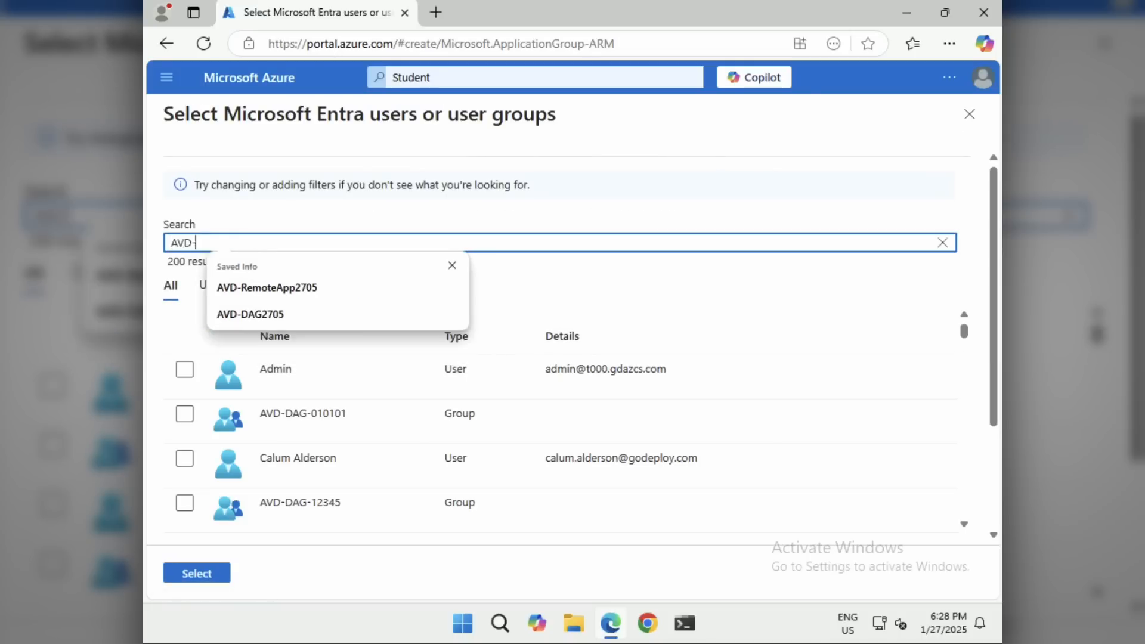
type("RemoteApp2705")
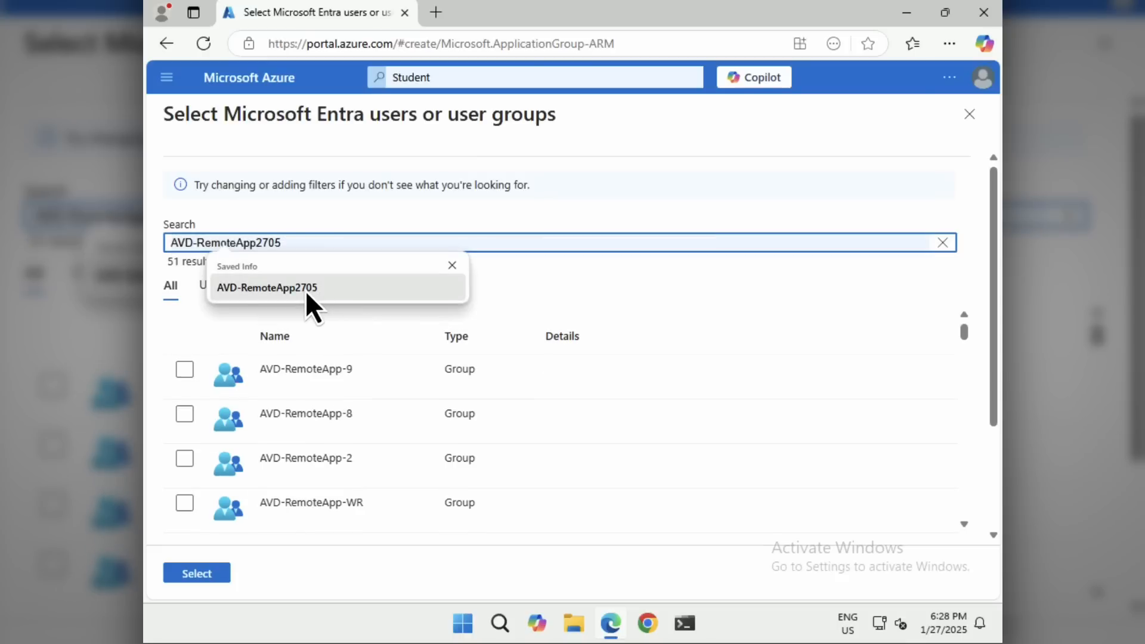
left_click(305, 289)
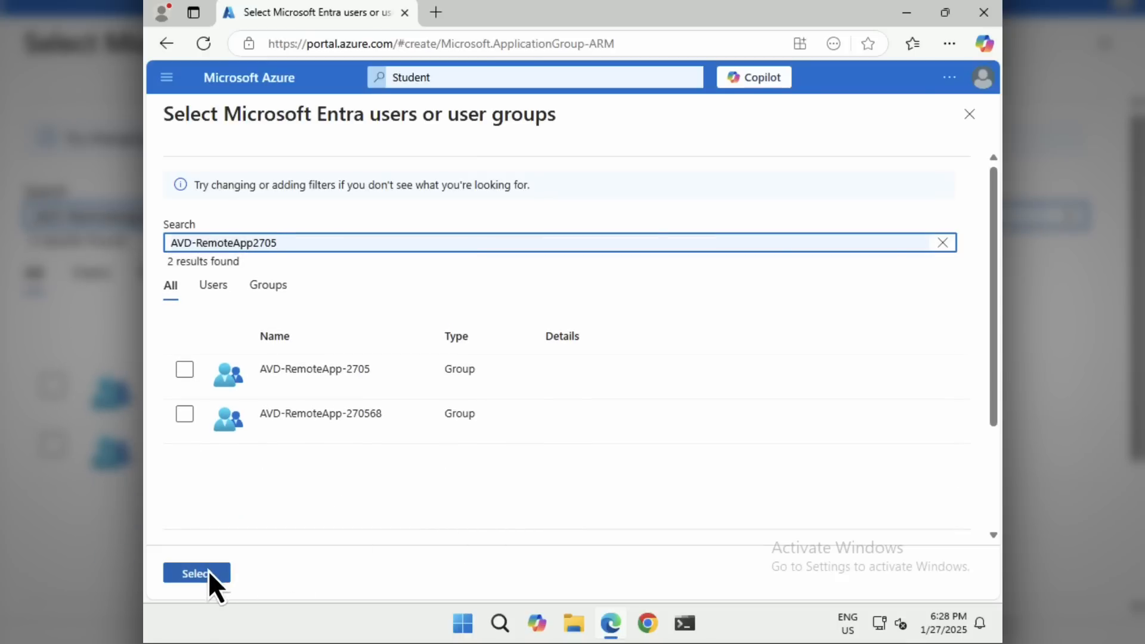
left_click(209, 570)
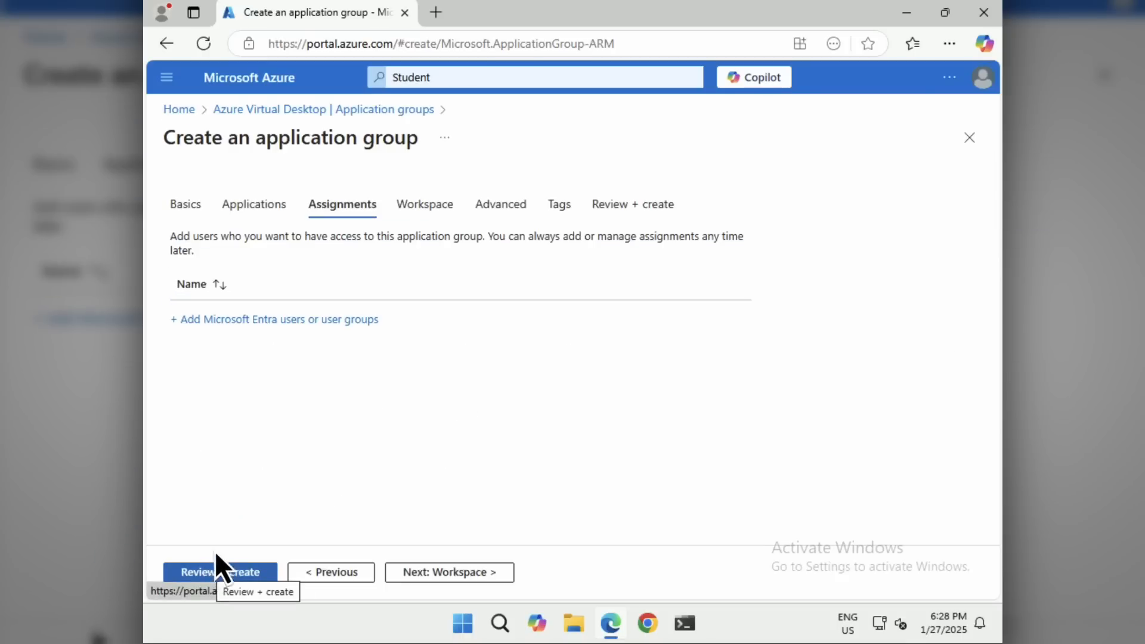
- Select the AVD-RemoteApp-2705 group and continue to the Workspace tab
left_click(249, 320)
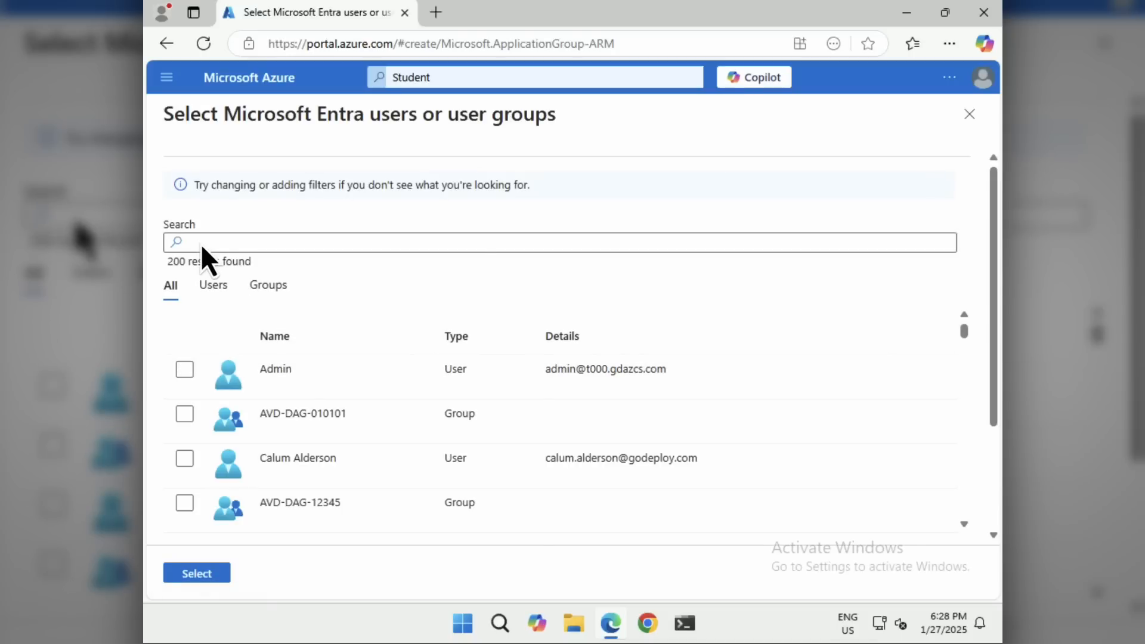
left_click(201, 242)
type("AVD-RemoteApp2705")
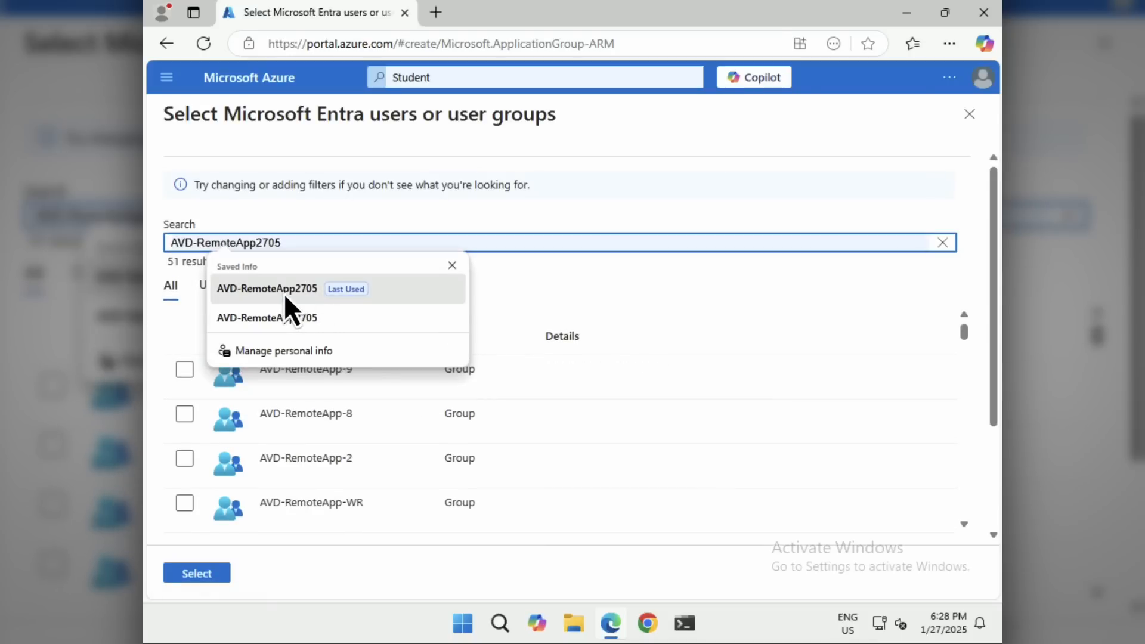
left_click(284, 292)
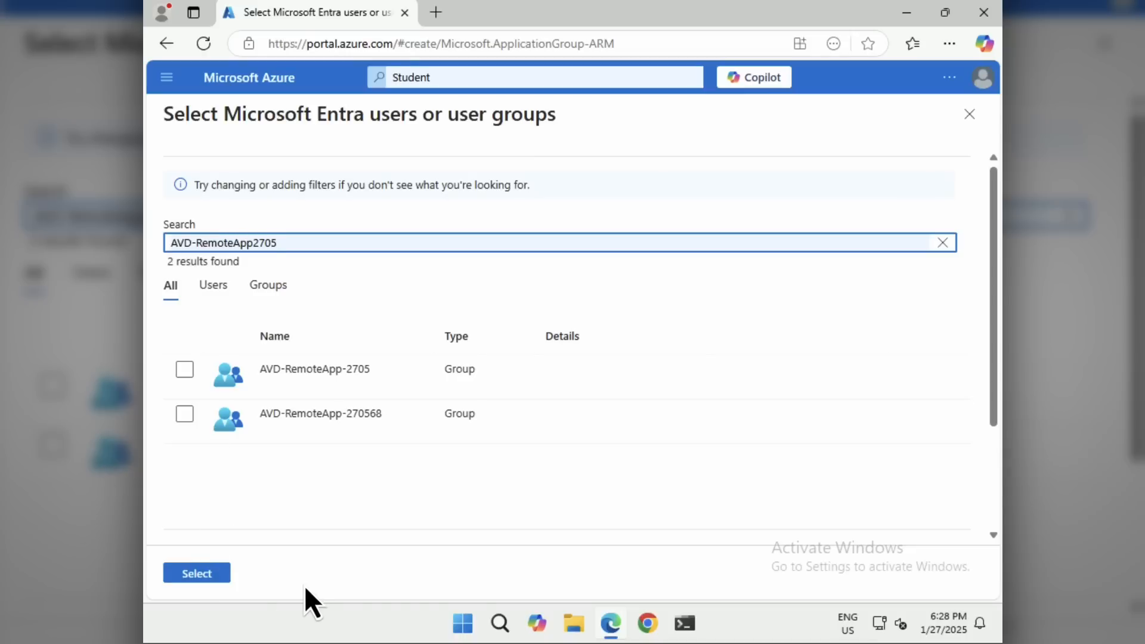
left_click(182, 370)
left_click(200, 574)
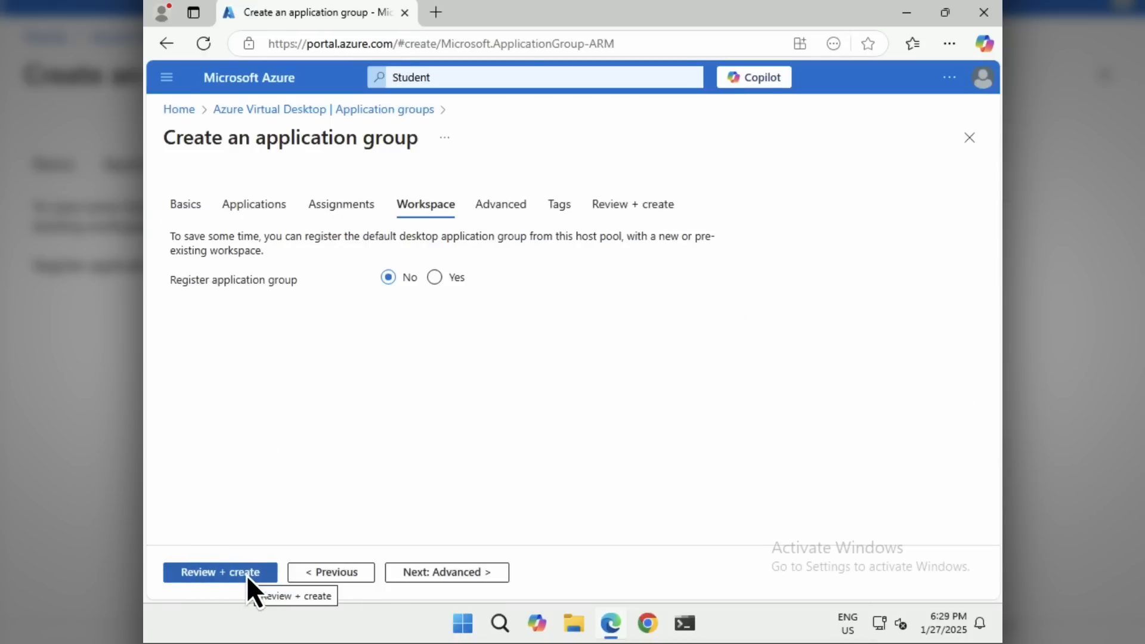
- Validate and create the az140-21-hp1-Utilities-RAG application group
left_click(247, 576)
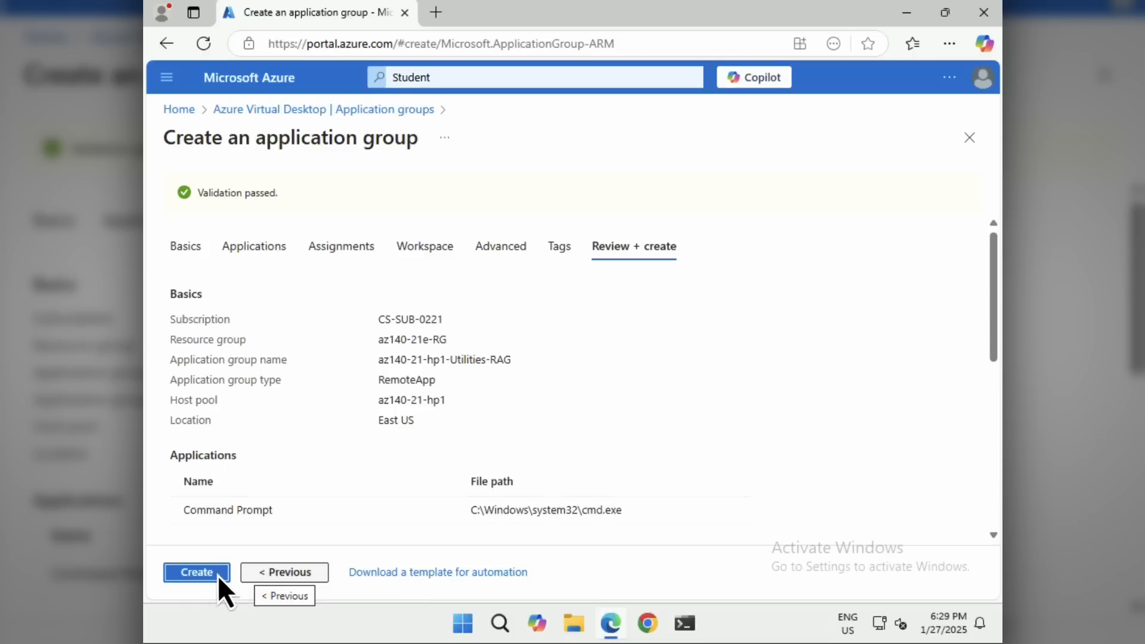
left_click(187, 574)
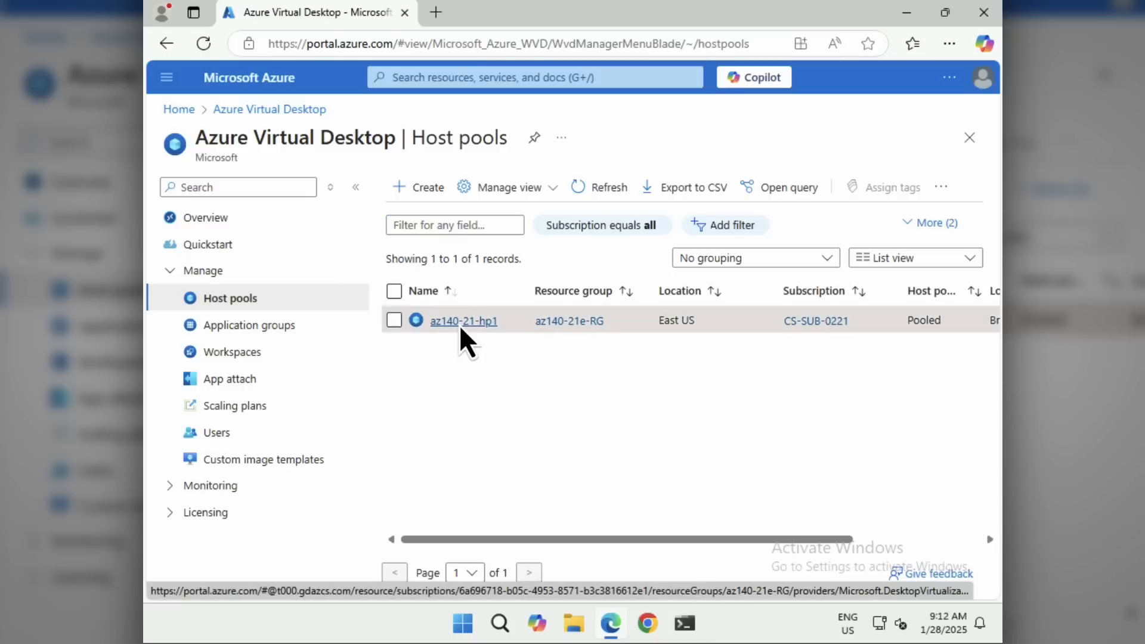
- Go to the RDP Properties of host pool az140-21-hp1
left_click(459, 325)
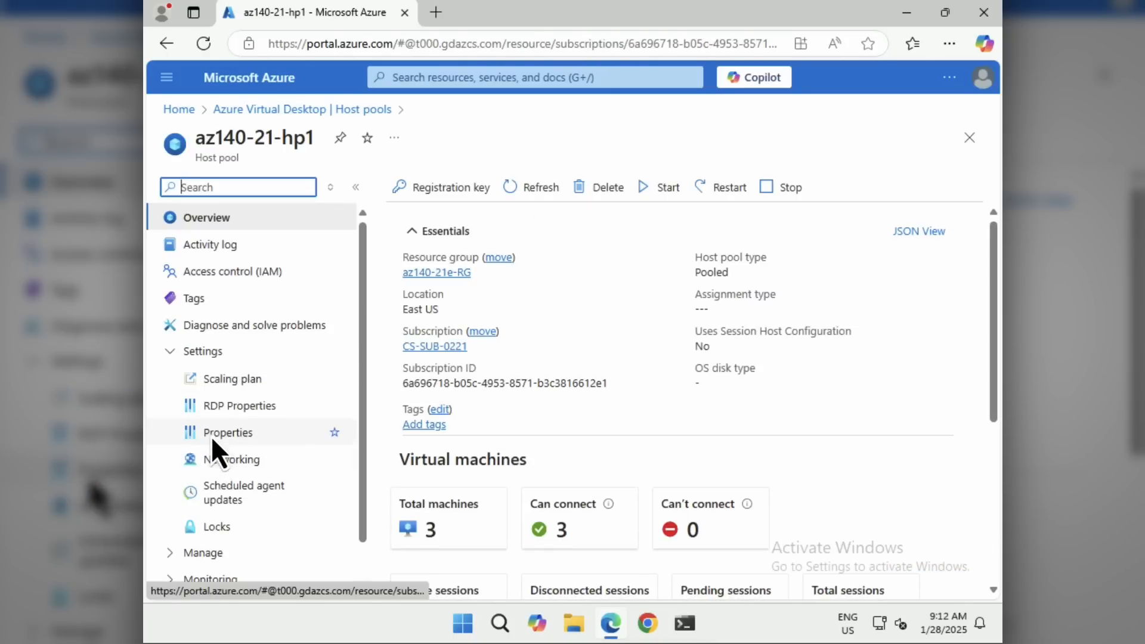
left_click(212, 435)
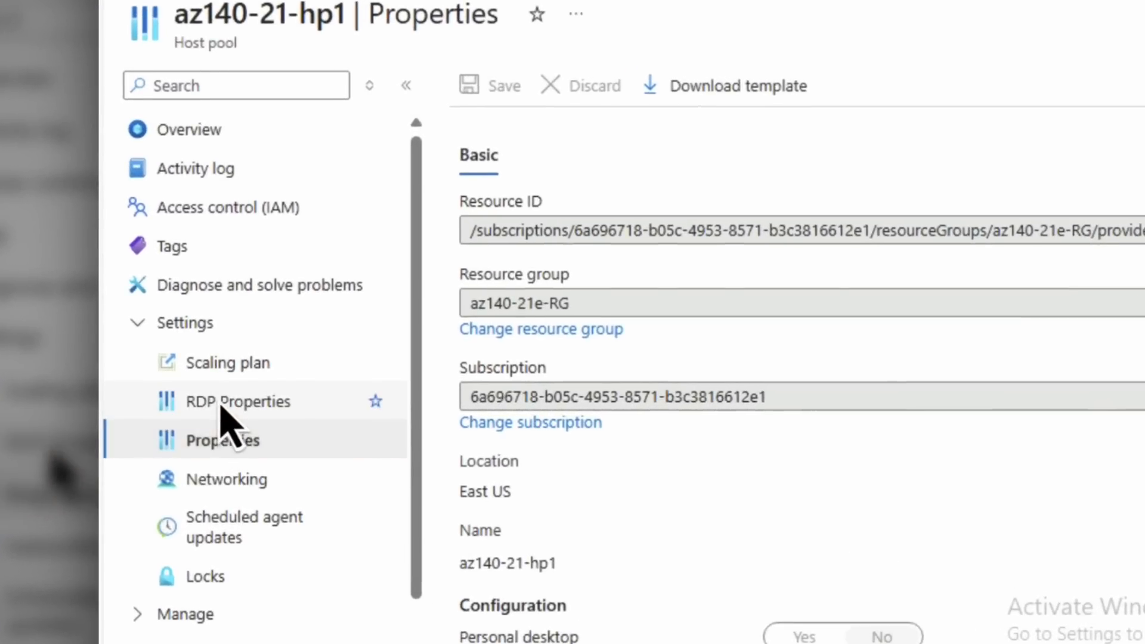
left_click(229, 406)
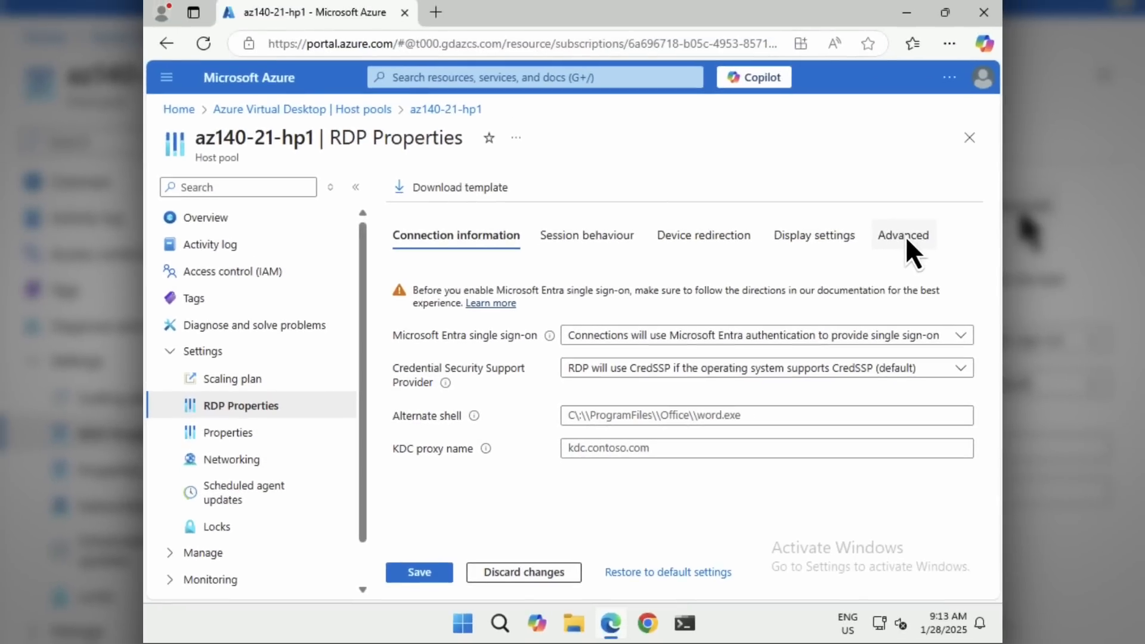
- Append targetisaadjoined:i:1 to the advanced RDP property string and save it
left_click(905, 236)
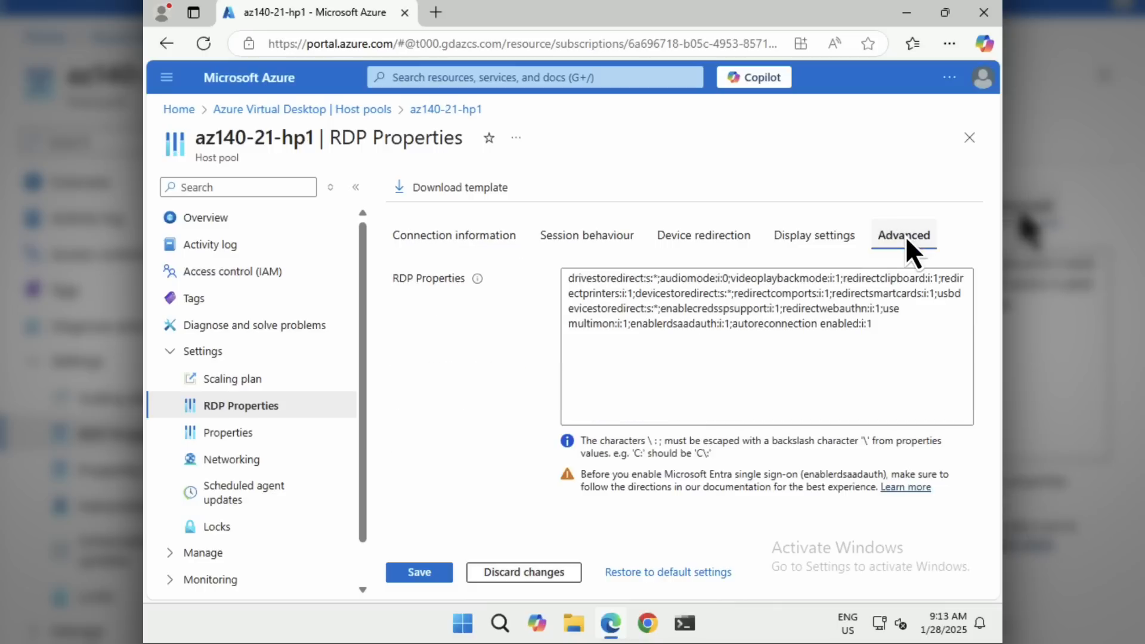
left_click(889, 334)
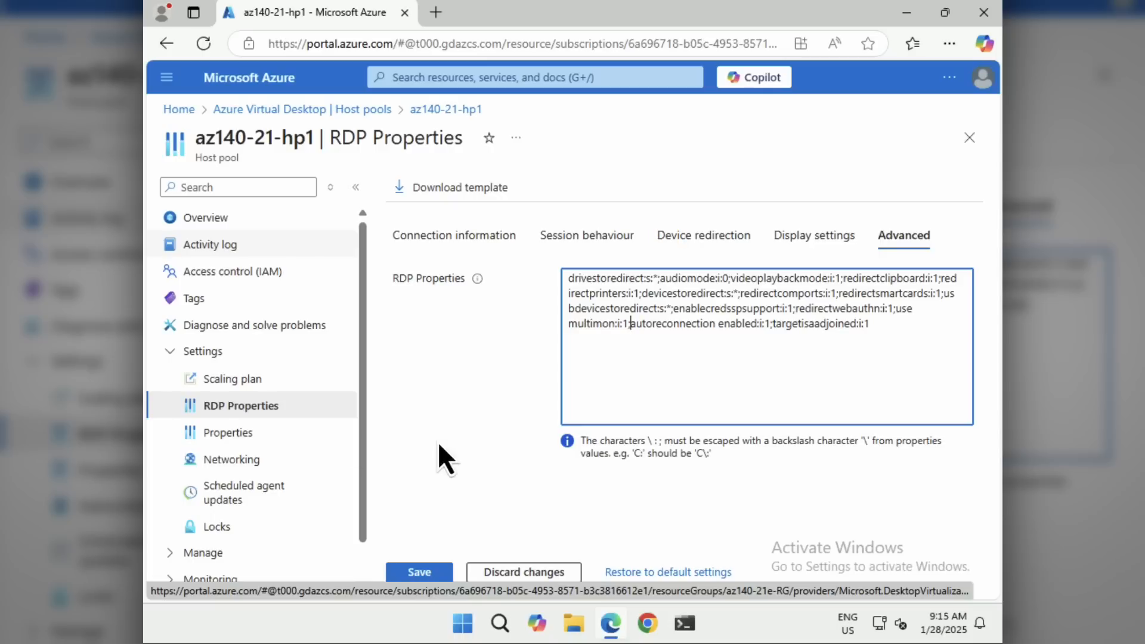
left_click(422, 578)
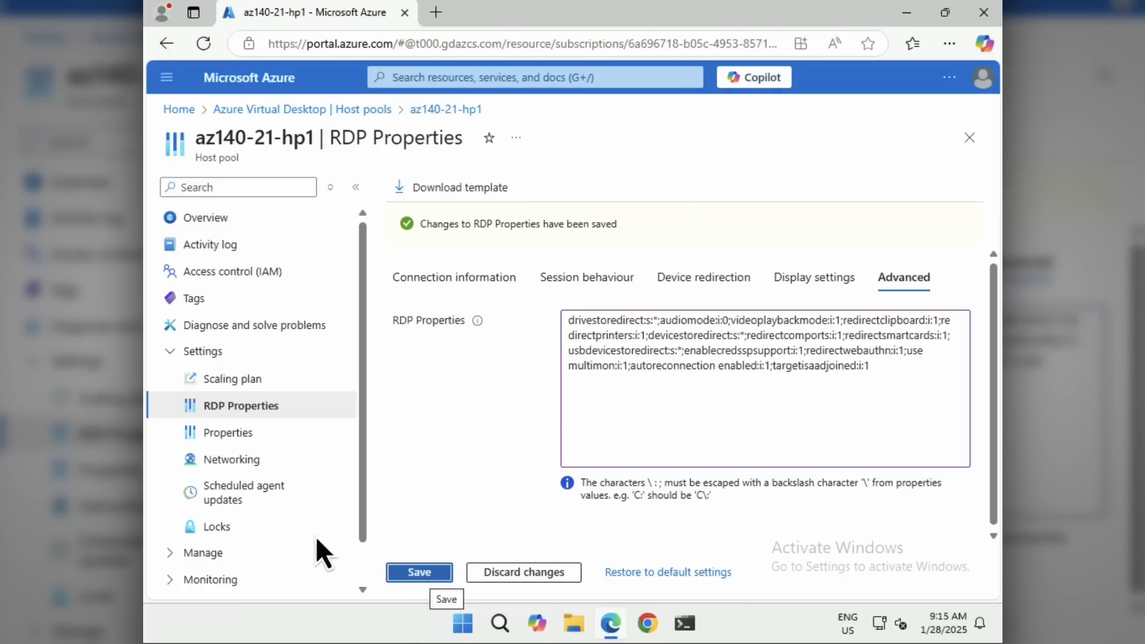
left_click(325, 390)
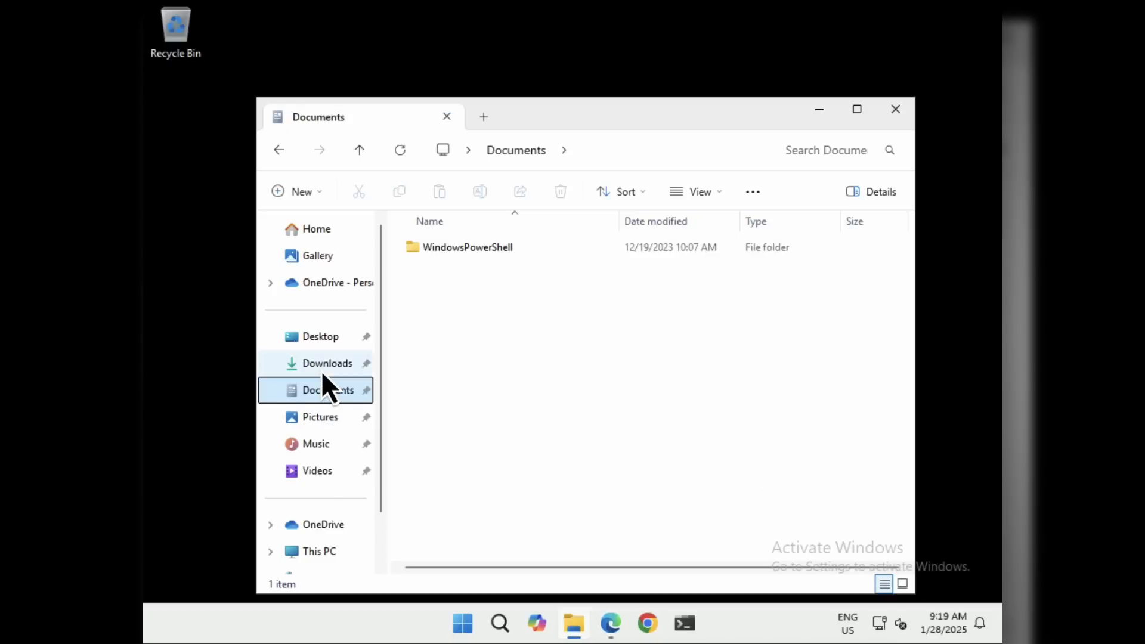
- Install RemoteDesktop_1.2.5807.0_x64.msi from Downloads for all users, accepting the licence
left_click(322, 371)
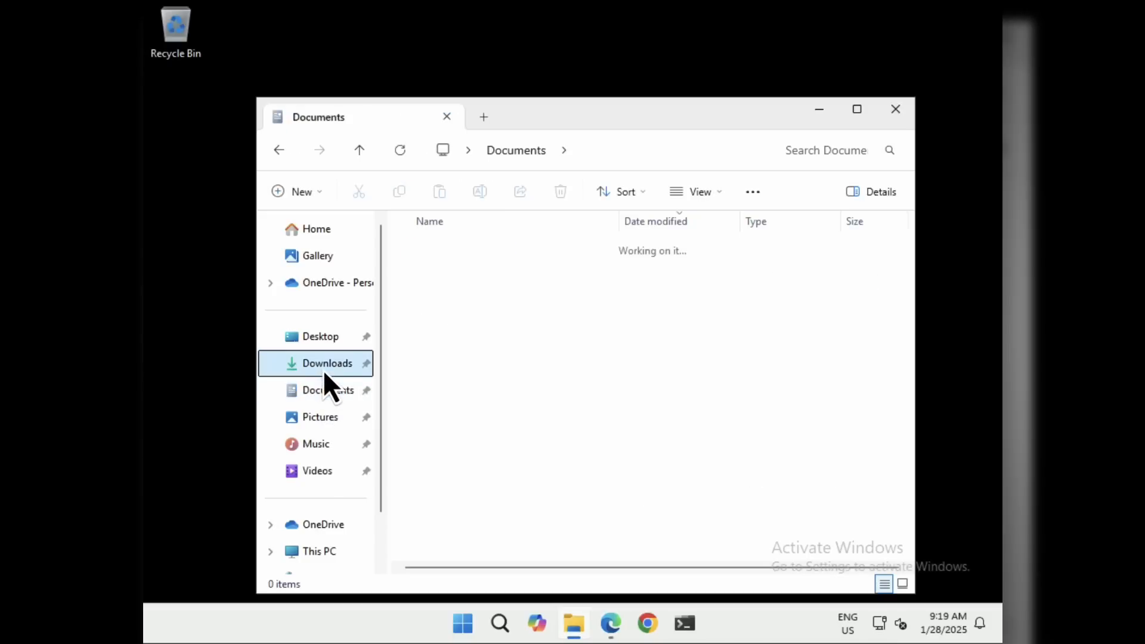
double_click(441, 270)
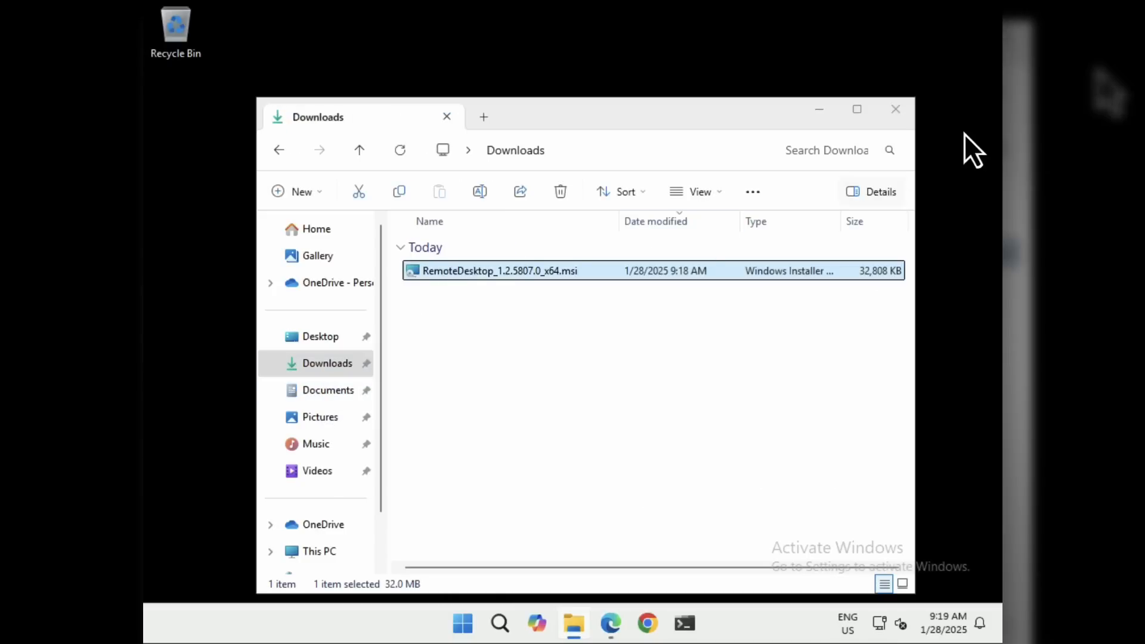
left_click(891, 111)
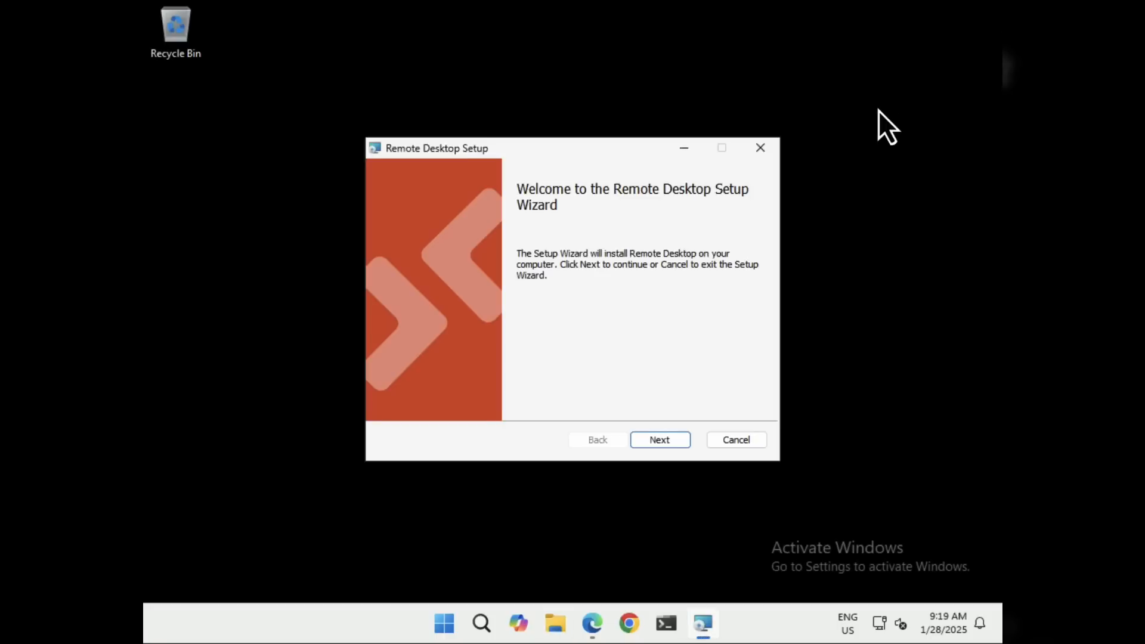
left_click(660, 442)
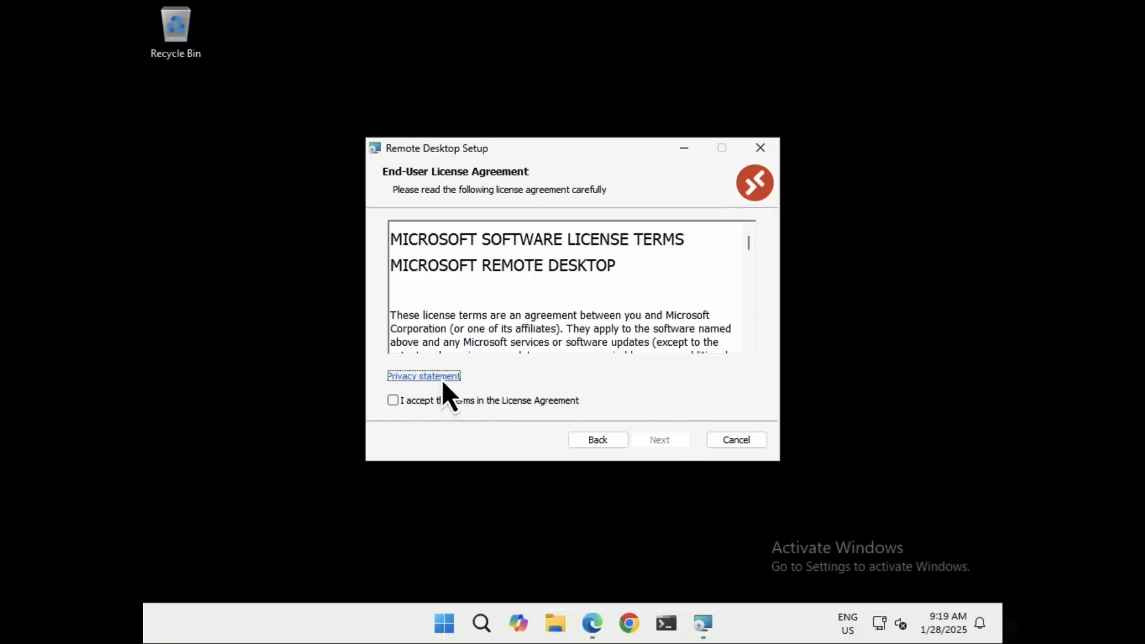
left_click(436, 400)
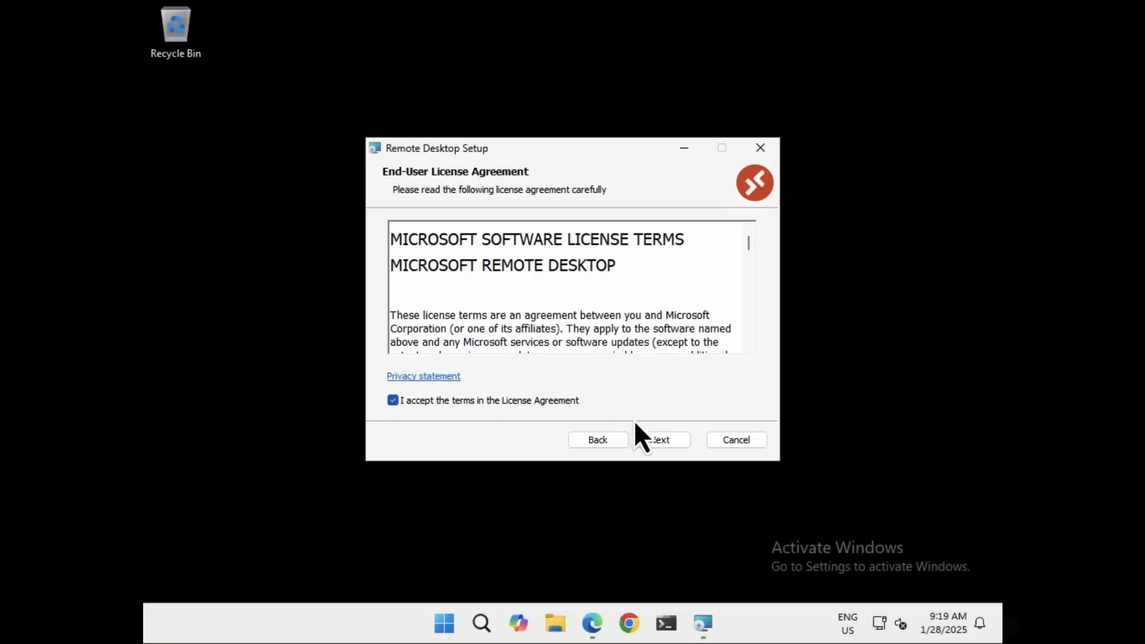
left_click(678, 445)
left_click(418, 297)
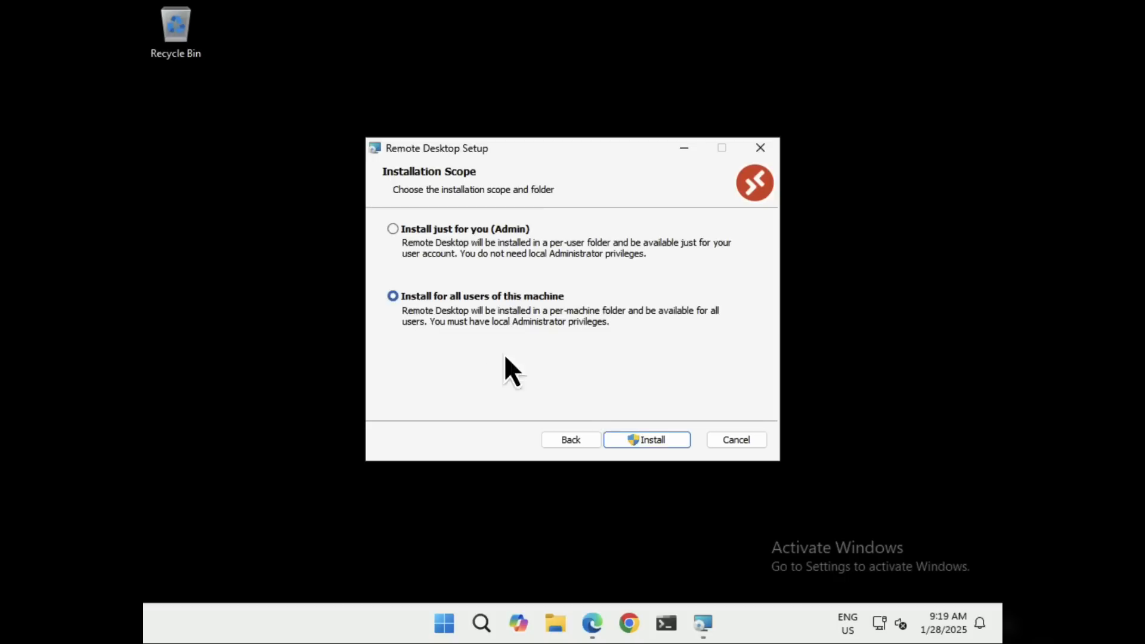
left_click(650, 441)
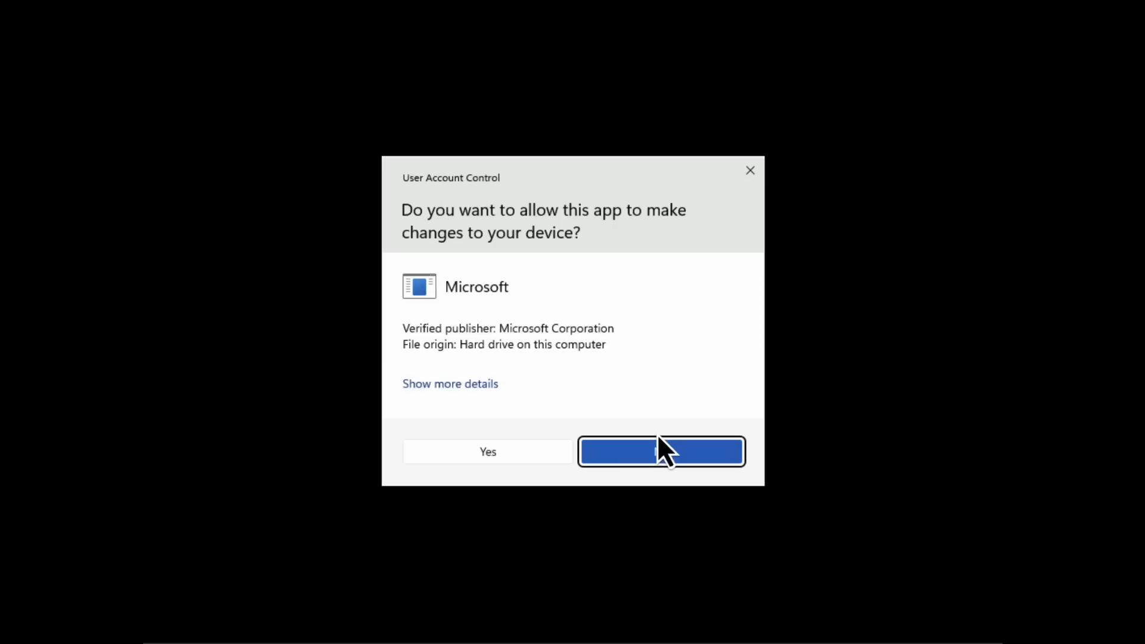
left_click(488, 452)
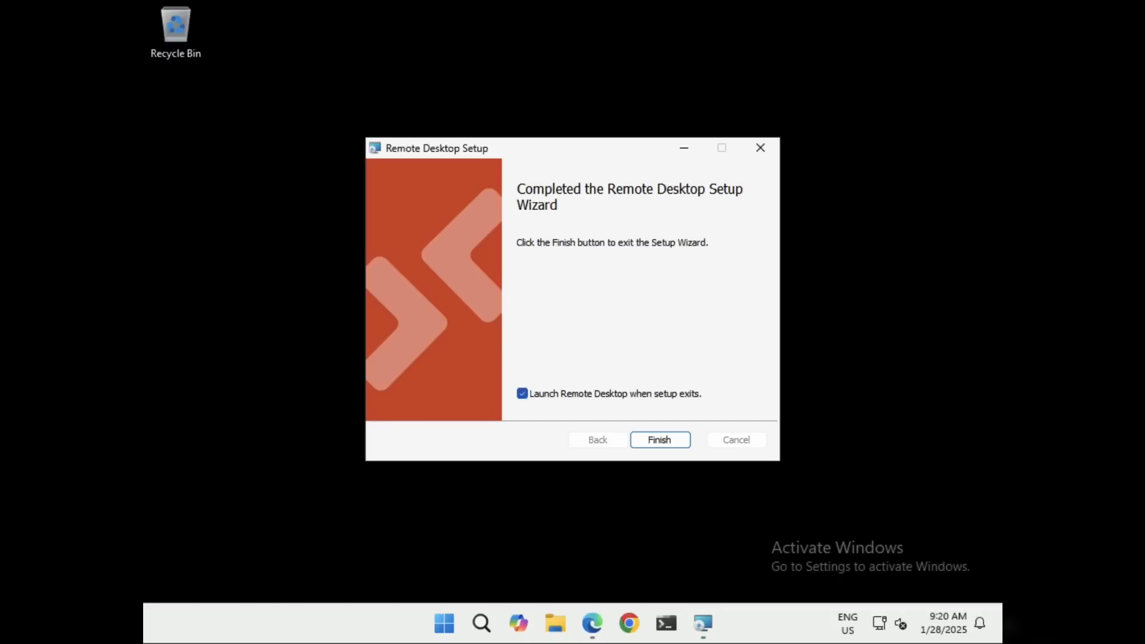
left_click(667, 441)
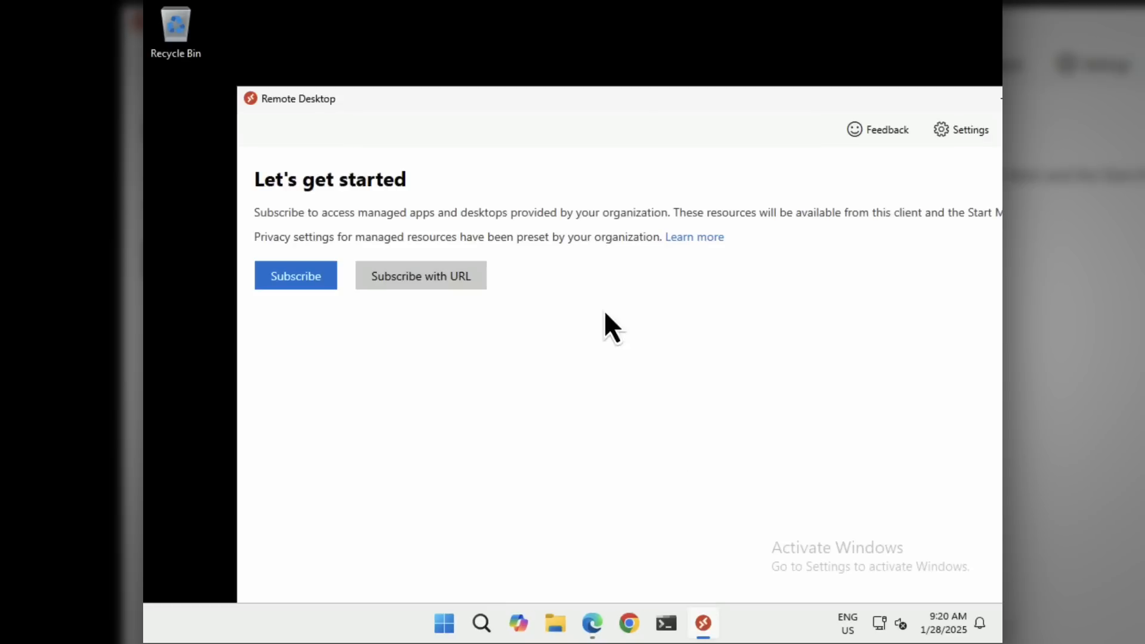
- Subscribe the client by signing in with the student work account's e-mail and password
left_click(306, 283)
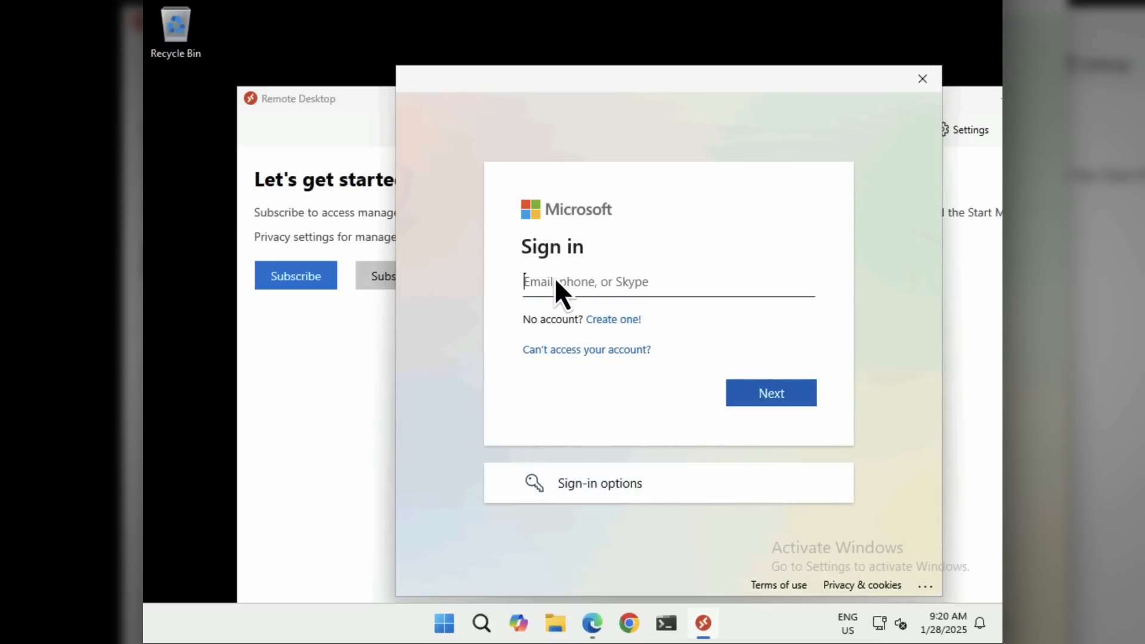
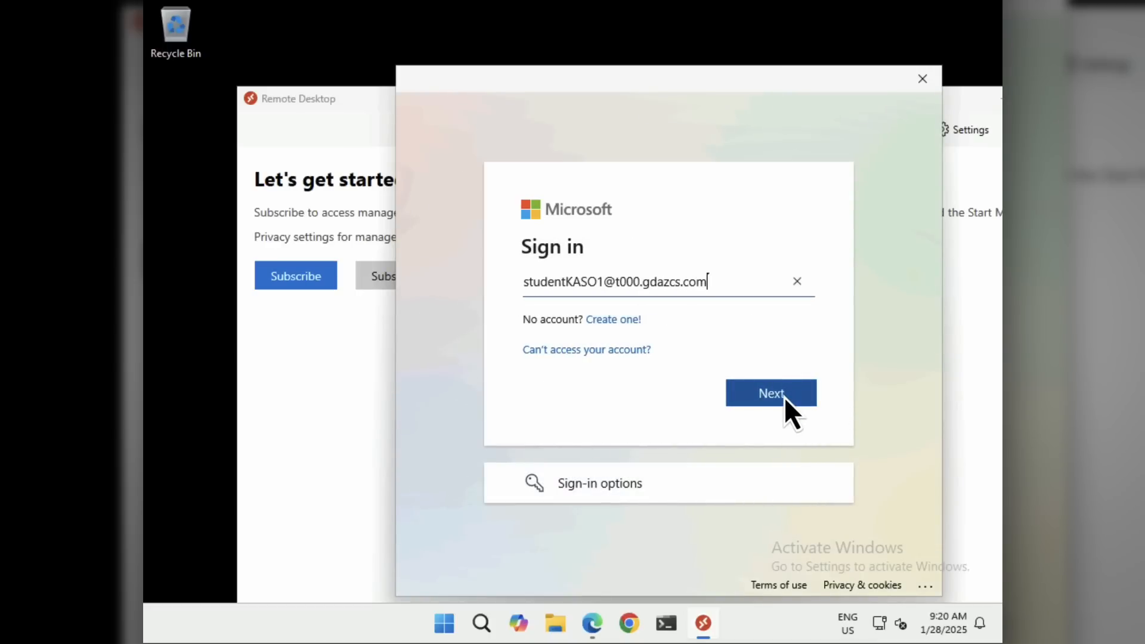
left_click(785, 396)
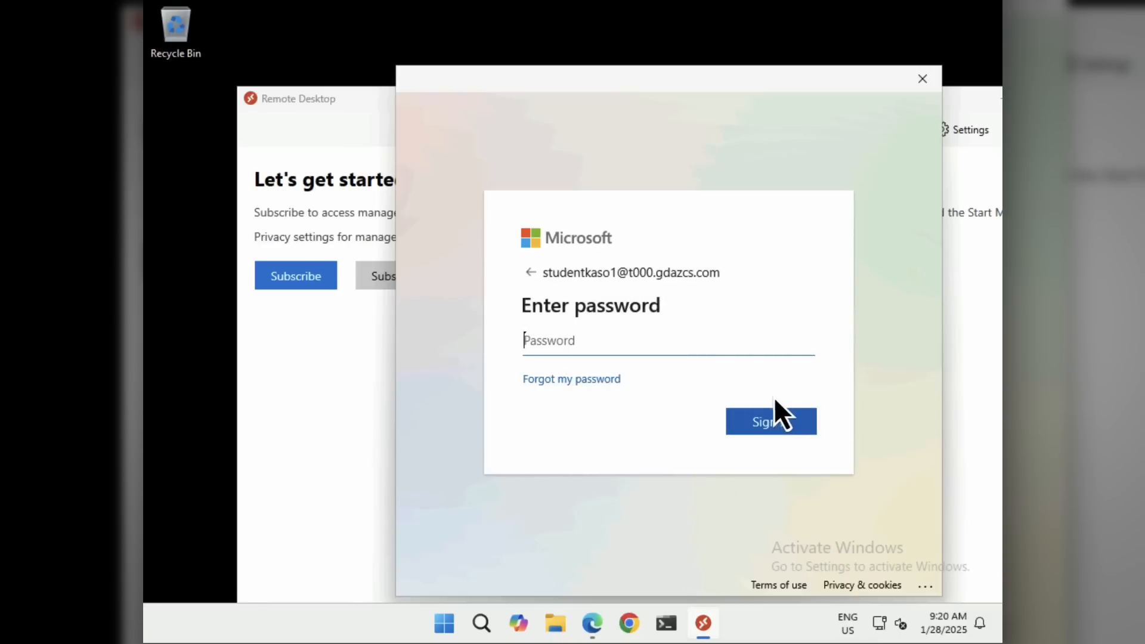
type("•••••••••••••••")
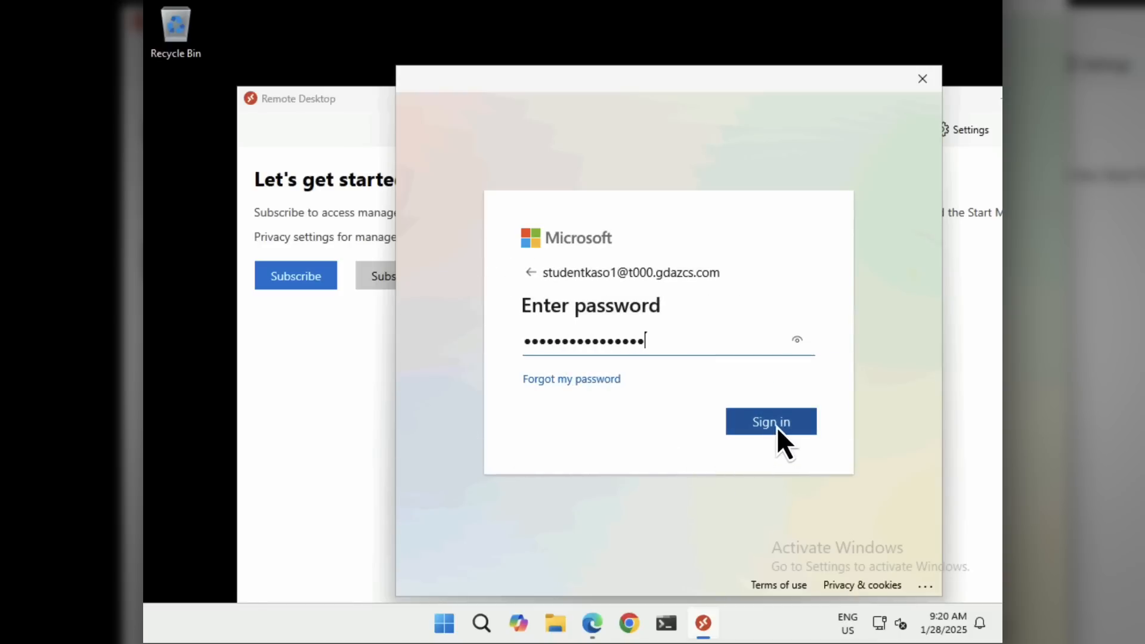
left_click(776, 427)
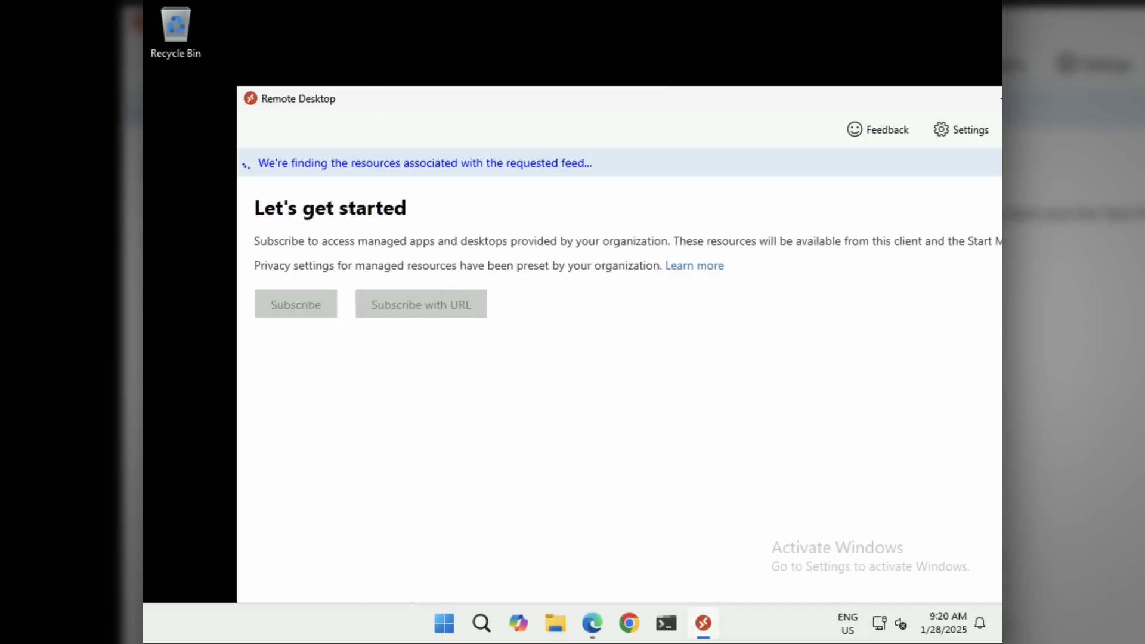
- Turn off default settings for SessionDesktop, change its display configuration, and close its settings
left_click_drag(504, 104, 432, 42)
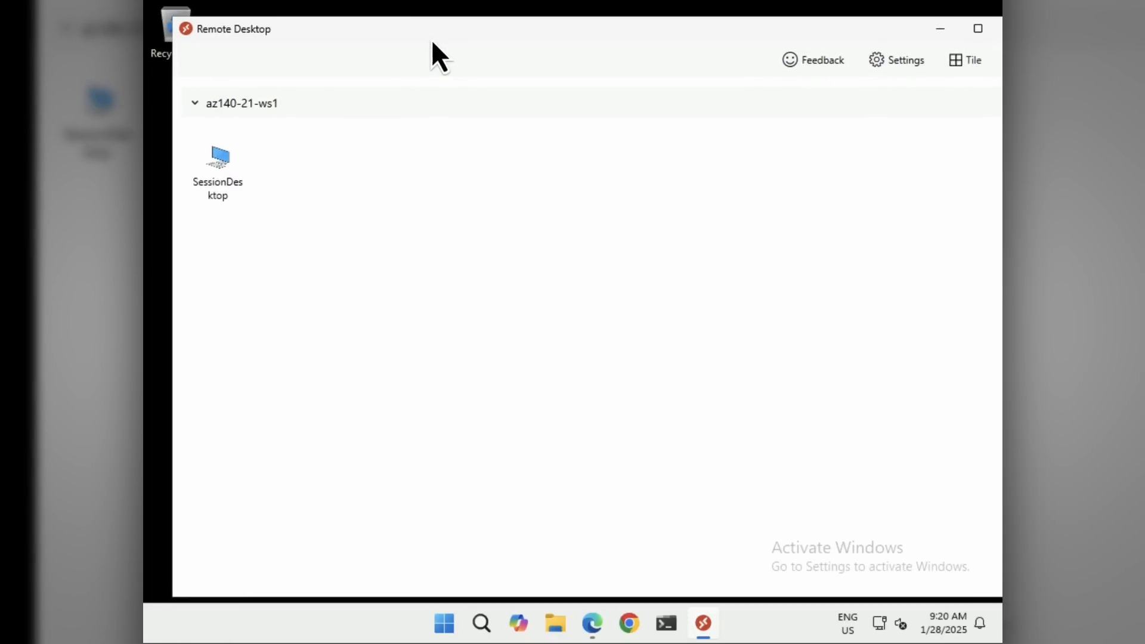
right_click(228, 175)
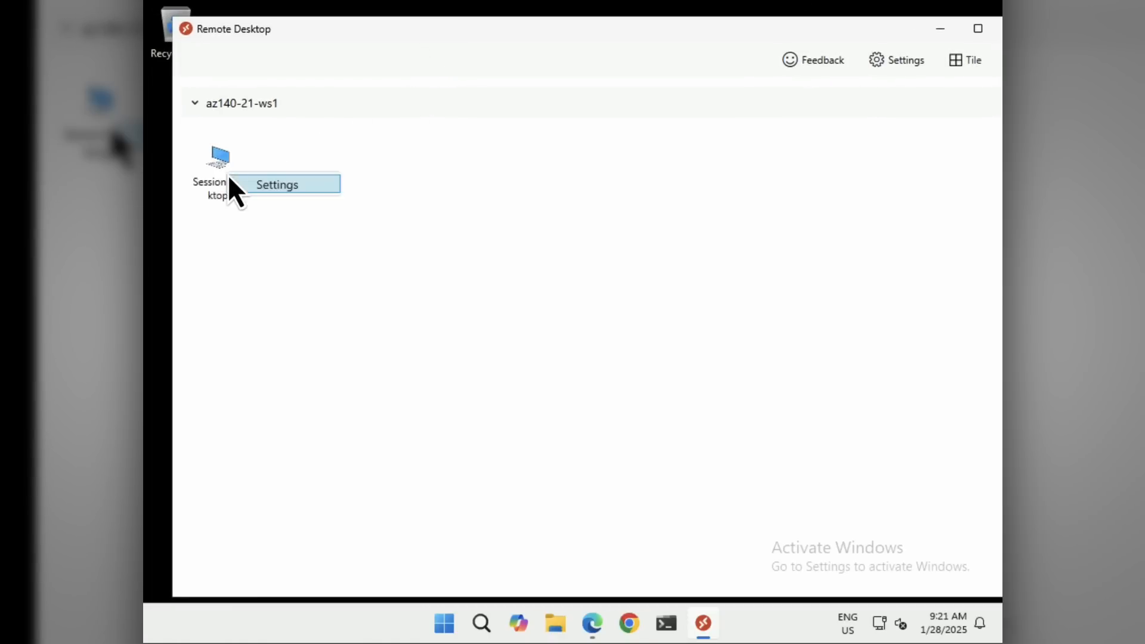
left_click(298, 189)
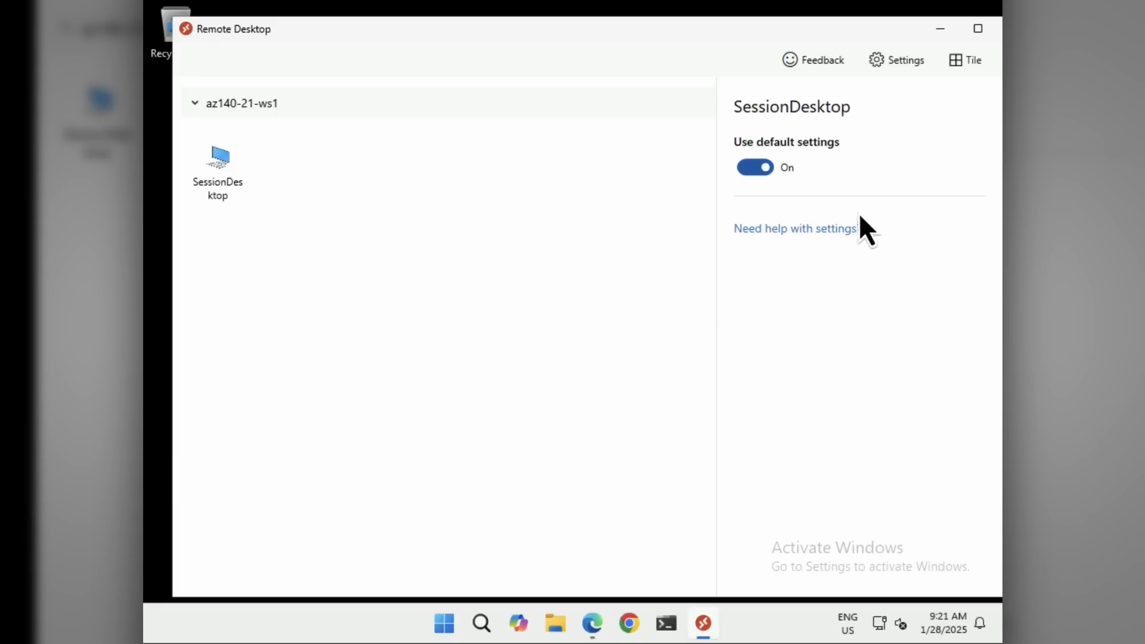
left_click(763, 167)
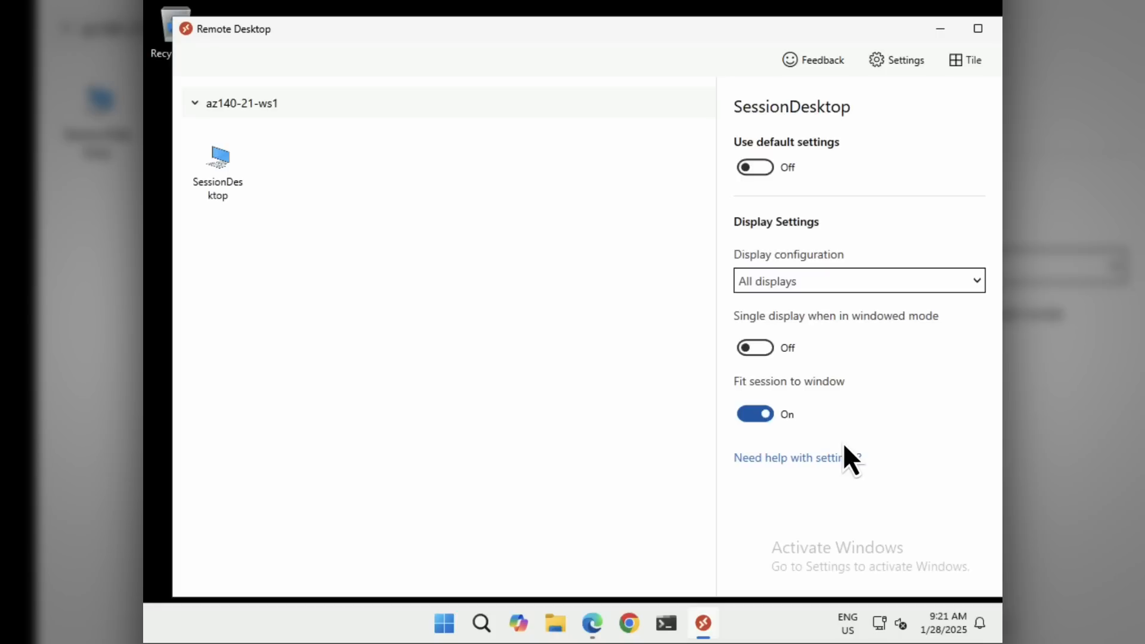
left_click(972, 277)
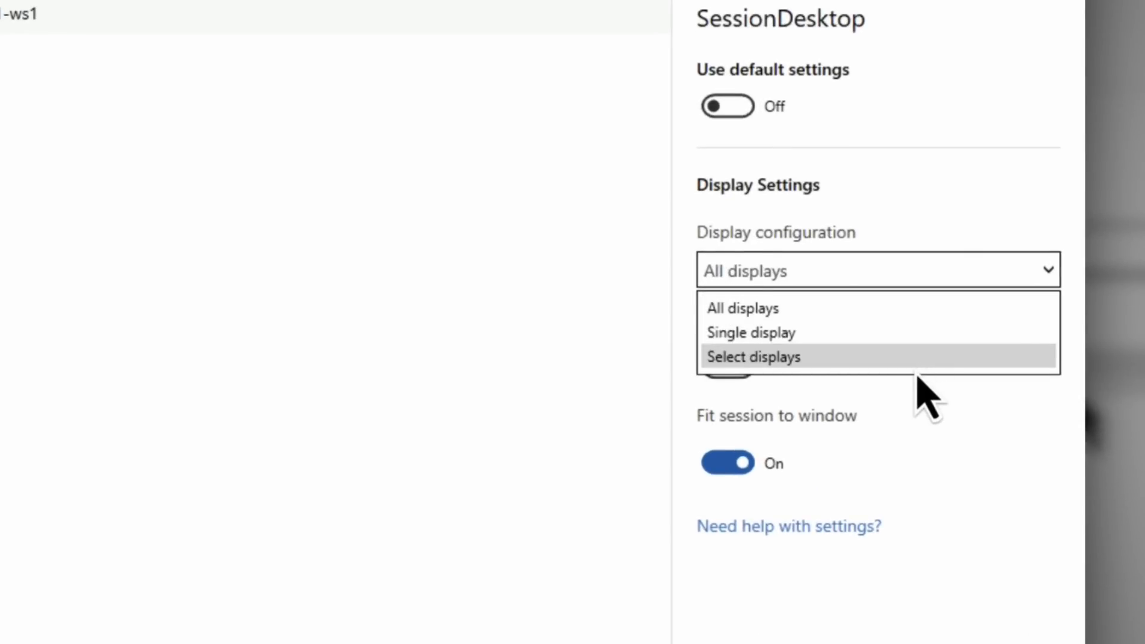
left_click(909, 344)
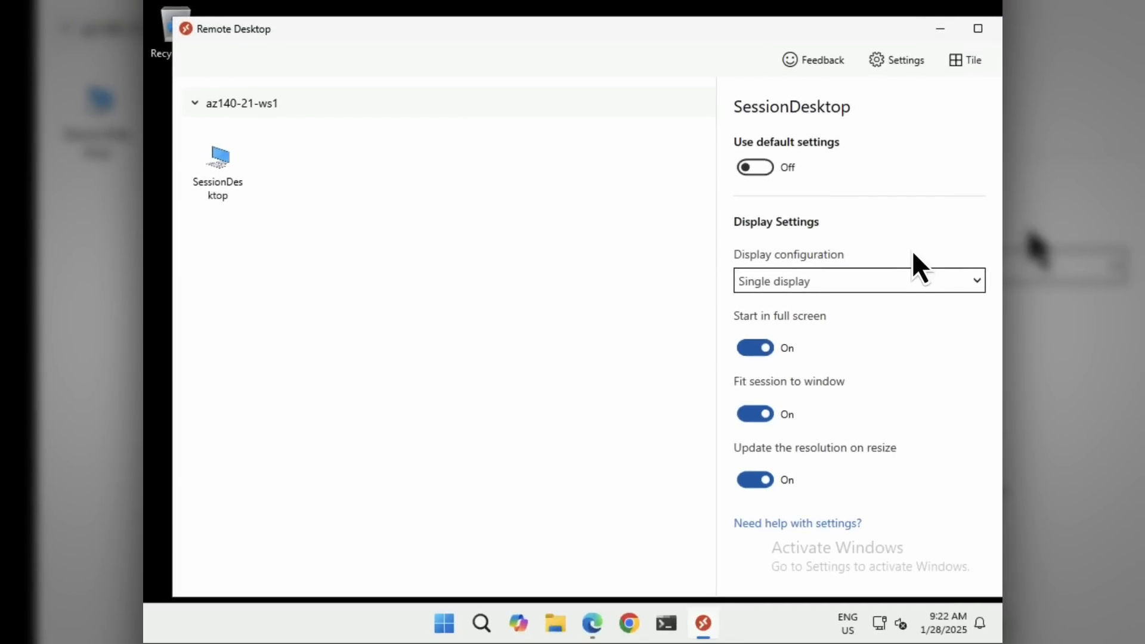
scroll(873, 271, "down", 2)
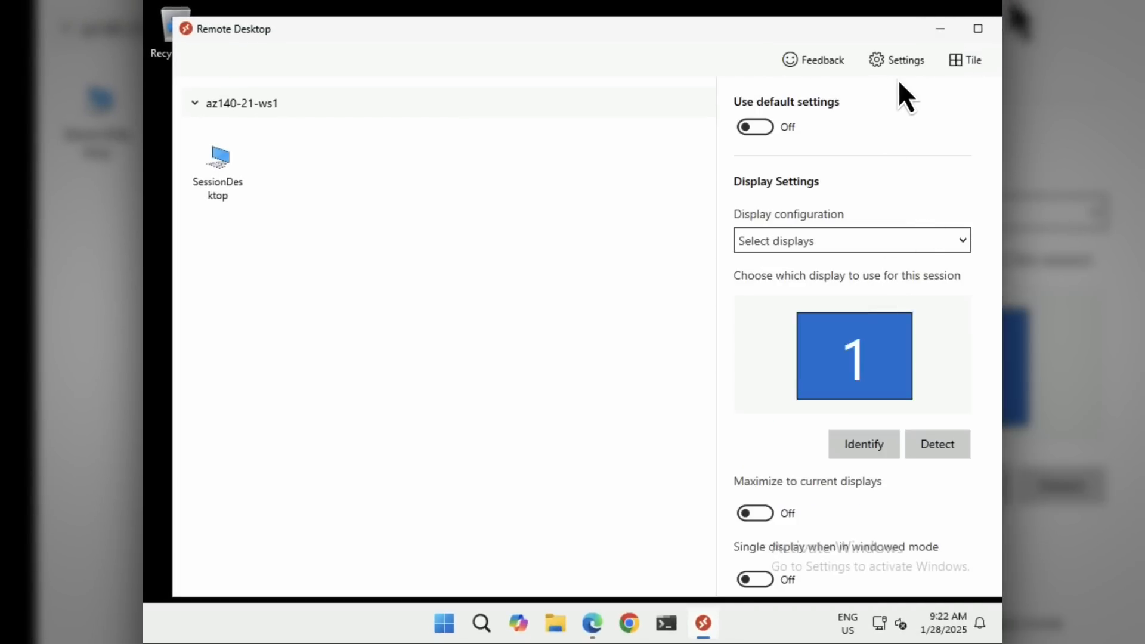
left_click(900, 61)
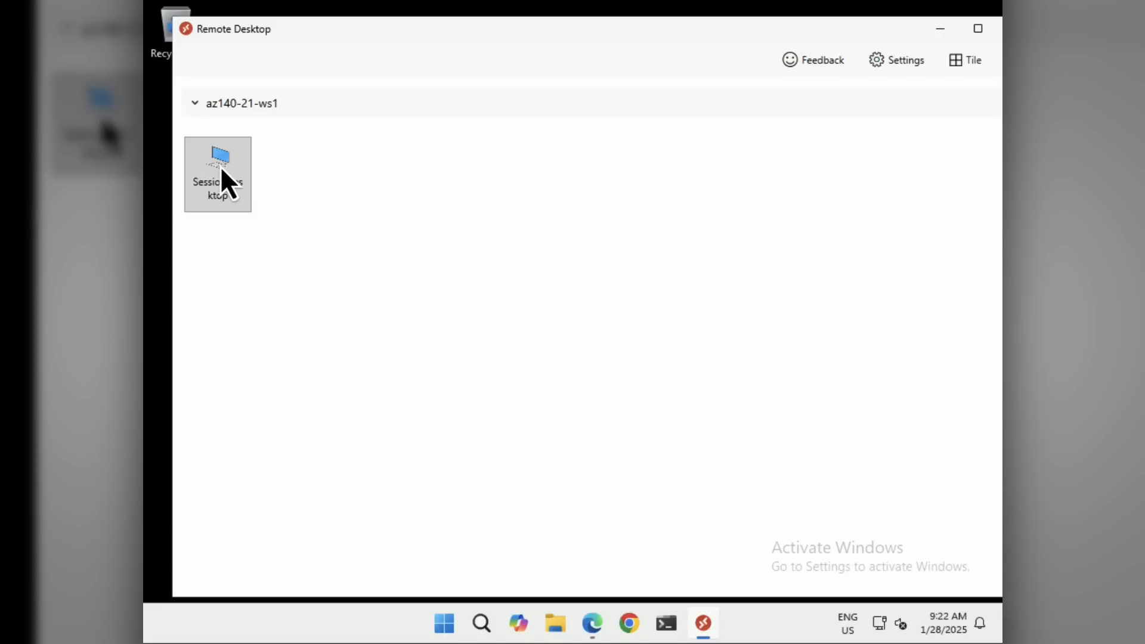
- Connect to SessionDesktop, entering the password with Remember me ticked
double_click(248, 202)
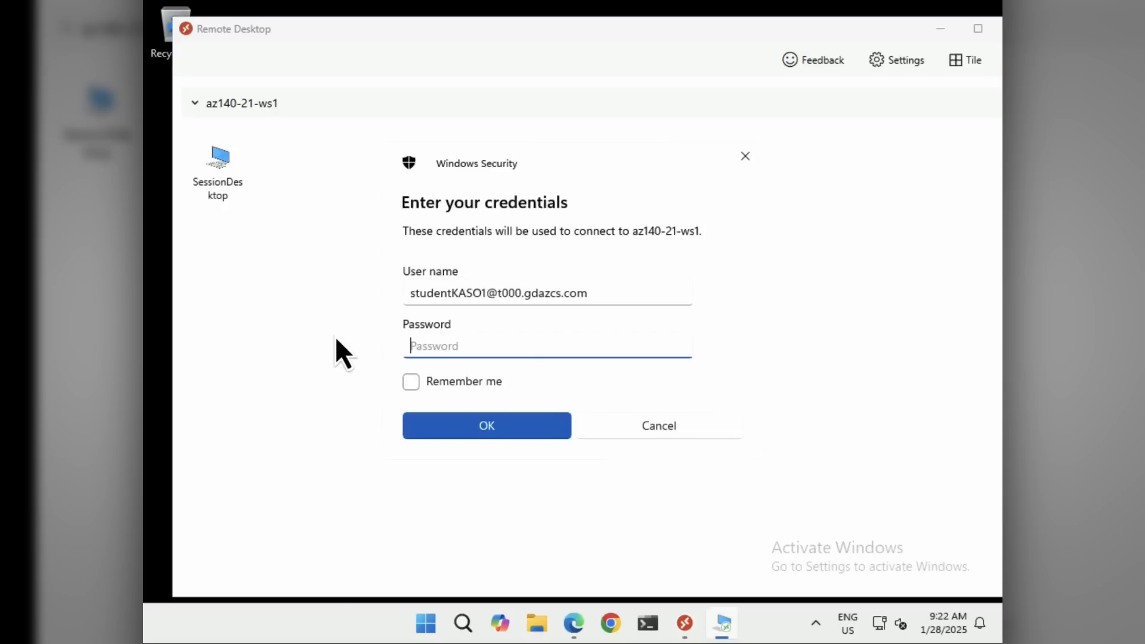
type("●●●●●●●●●●●●●●●●")
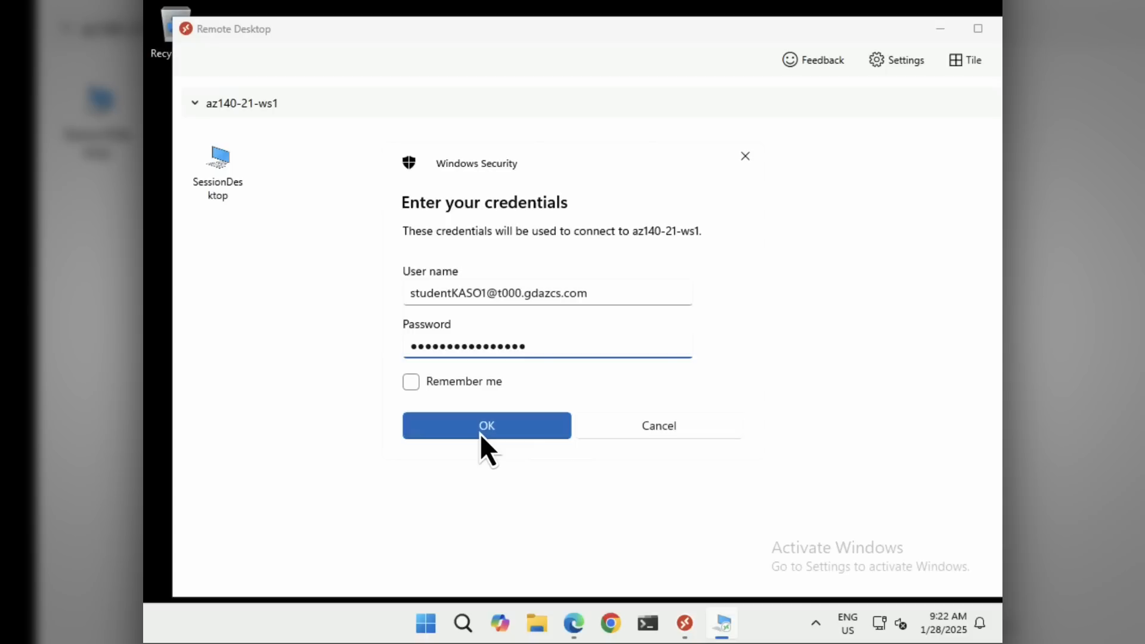
left_click(456, 383)
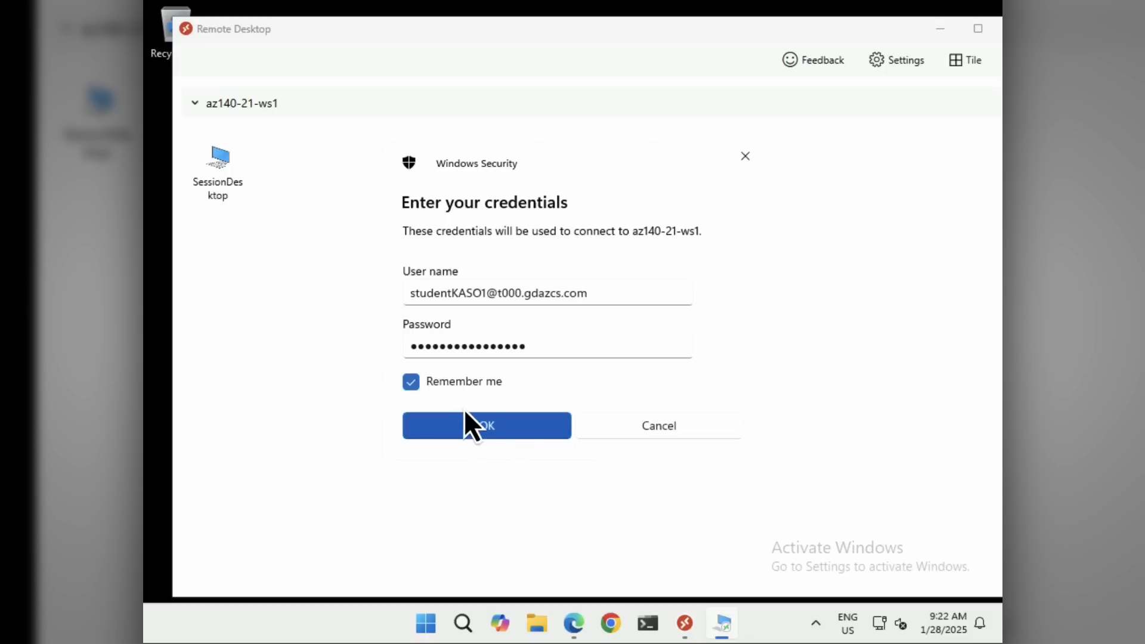
left_click(476, 427)
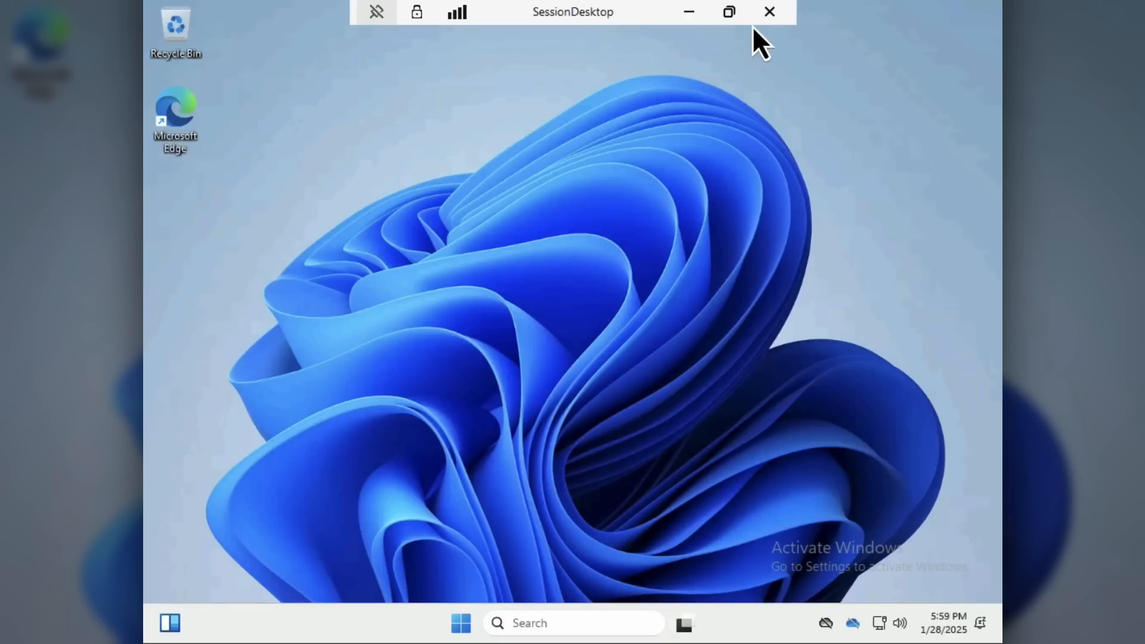
- Minimize and restore the SessionDesktop session, then disconnect from it
left_click(688, 13)
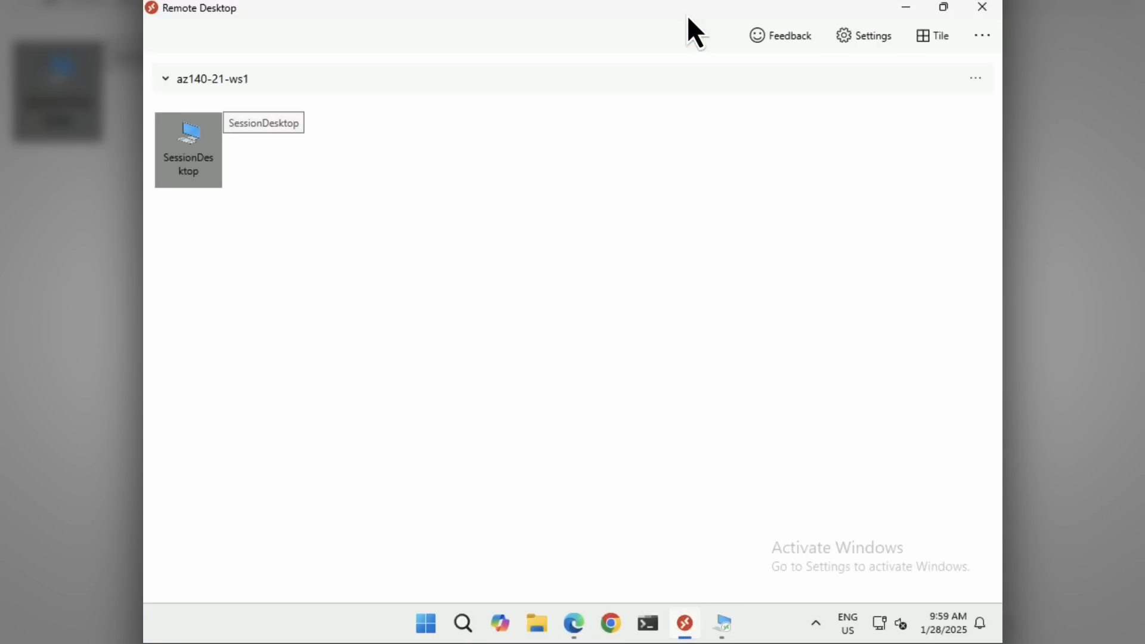
left_click(725, 631)
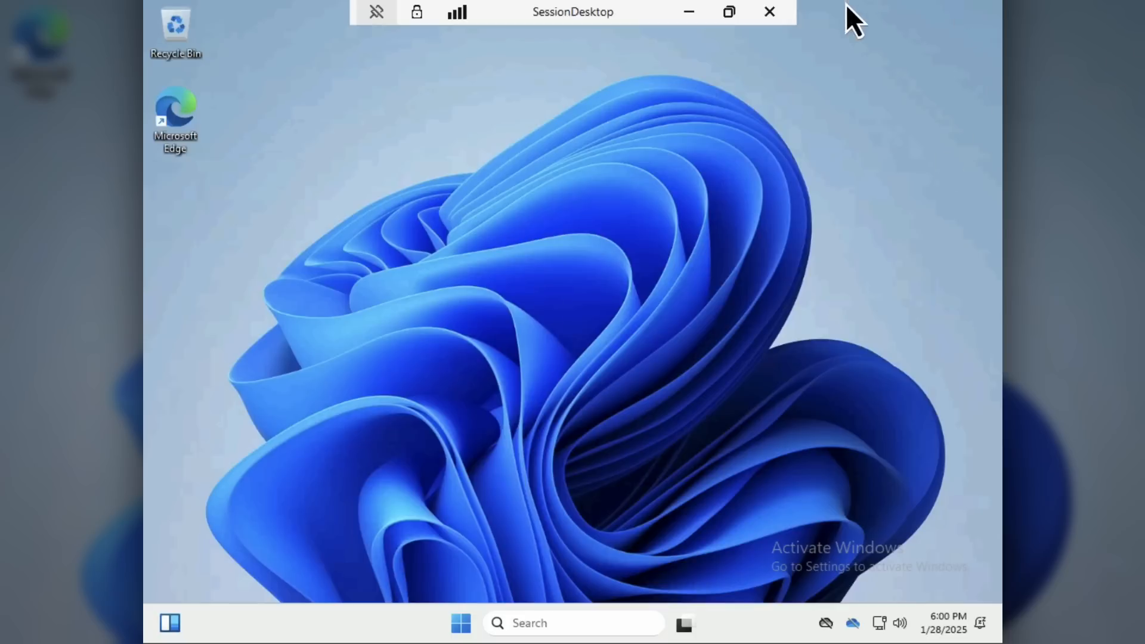
left_click(770, 14)
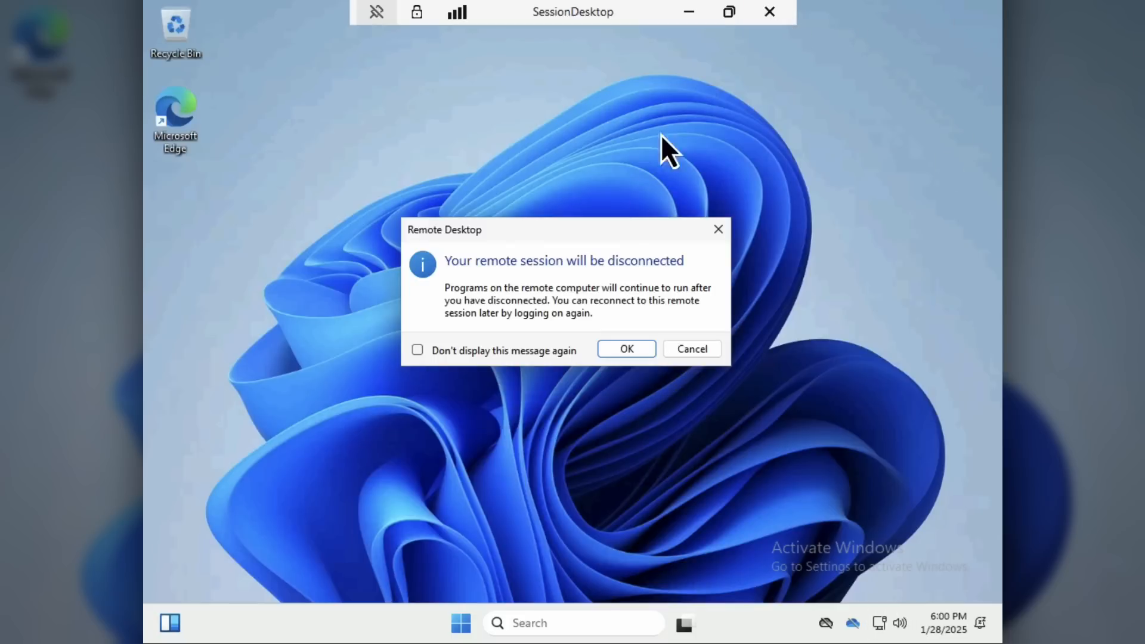
left_click(644, 353)
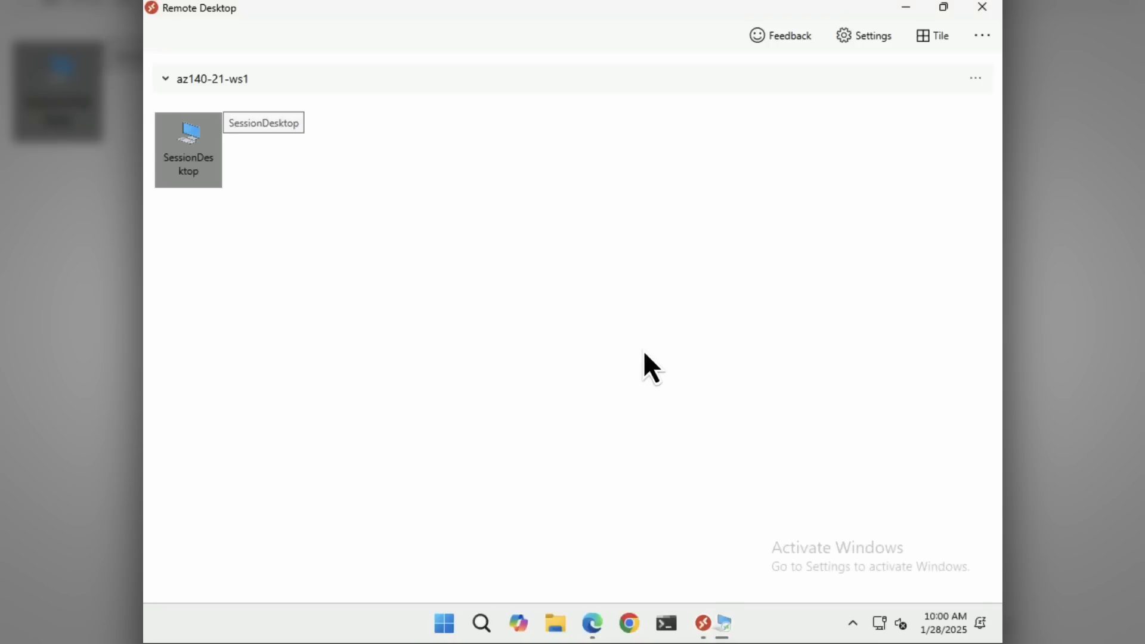
- Subscribe to a workspace by signing in with the second student account's e-mail and password
left_click(984, 34)
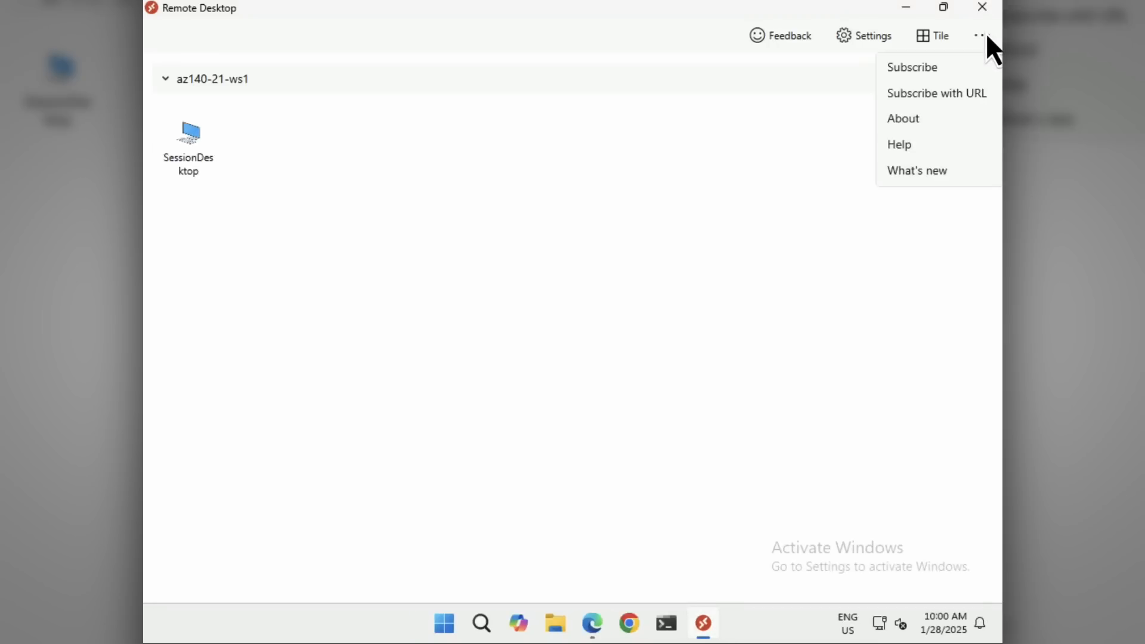
left_click(904, 70)
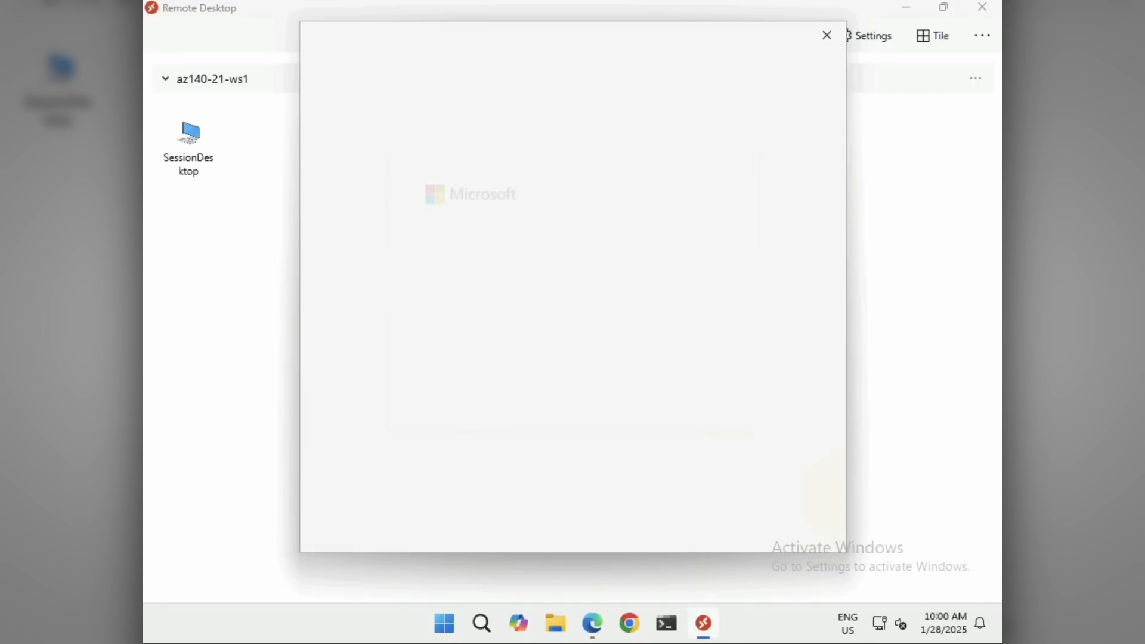
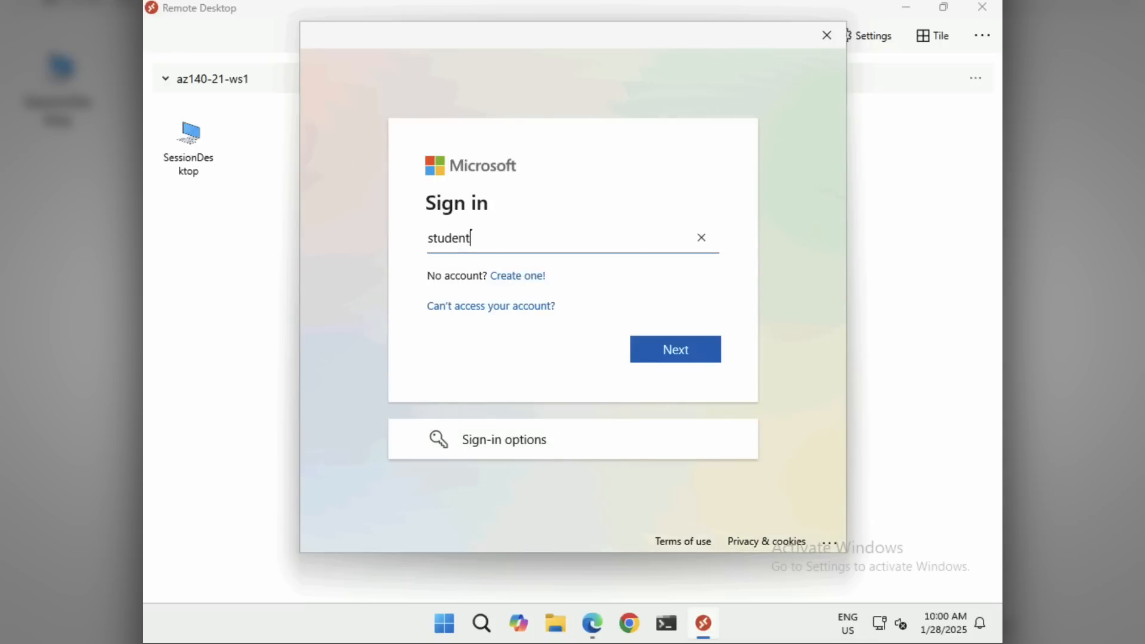
left_click(688, 349)
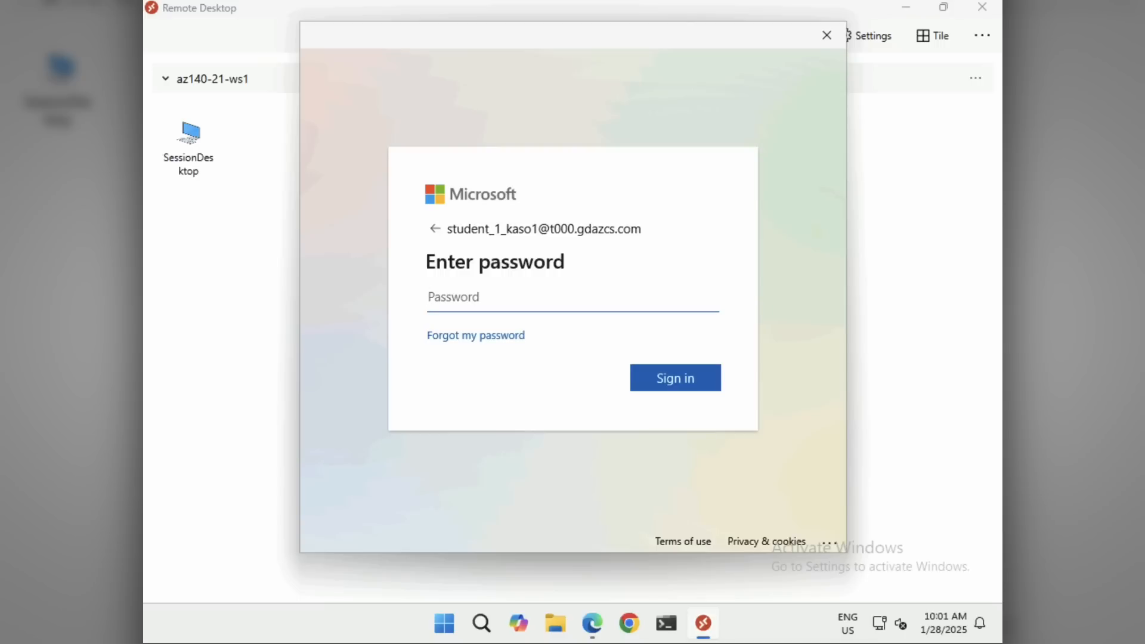
type("••••••••••••••••")
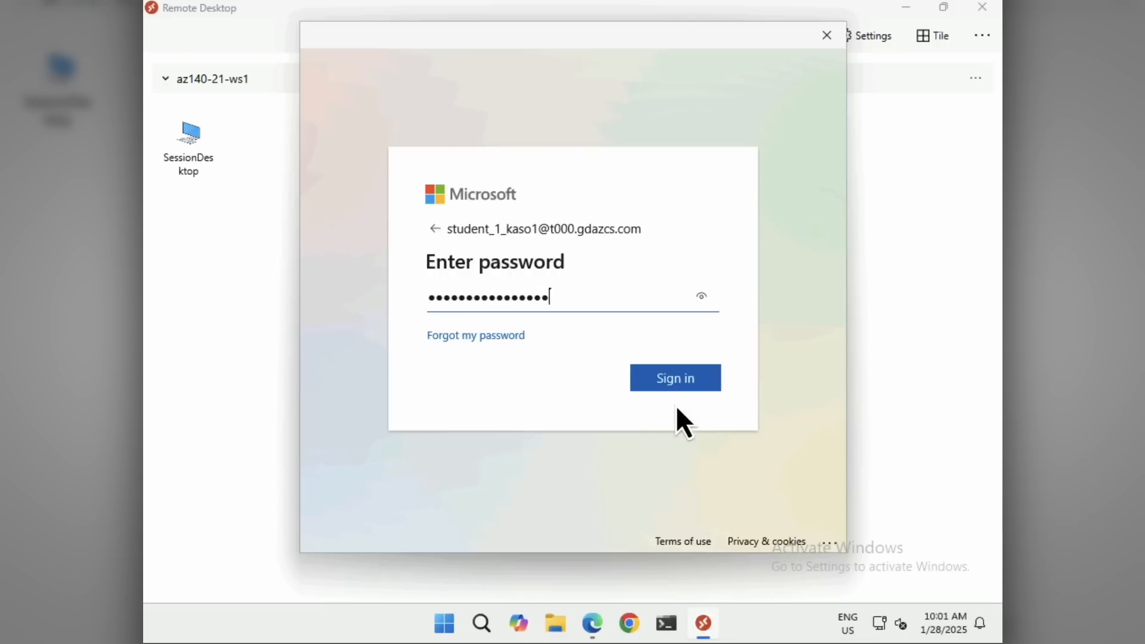
left_click(679, 378)
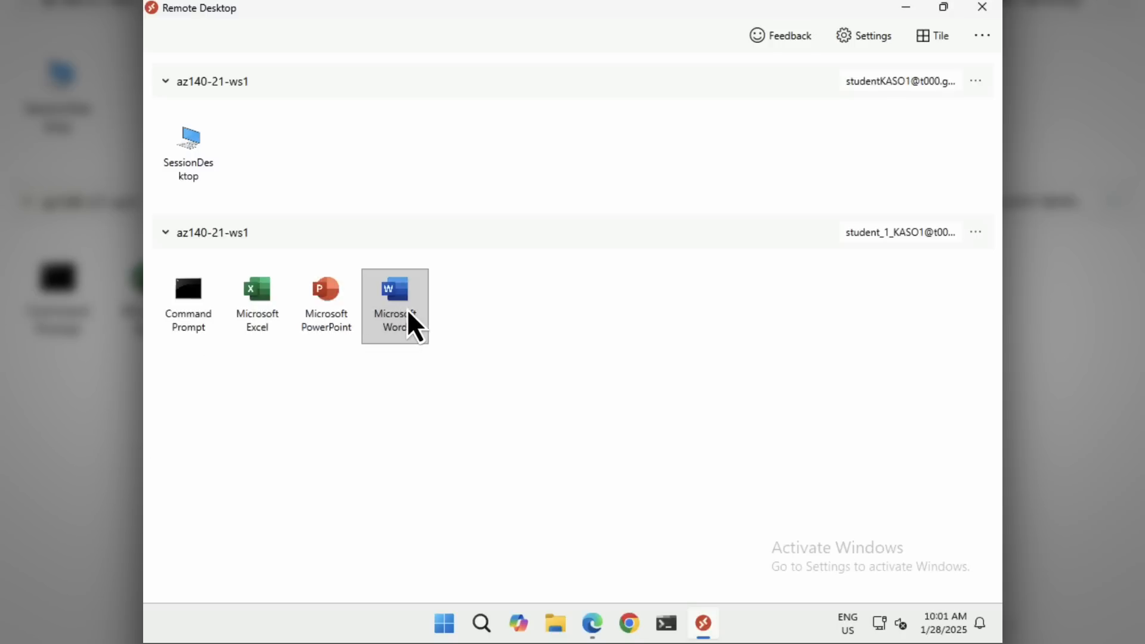
- Launch the Command Prompt RemoteApp, signing in with the account password
double_click(191, 298)
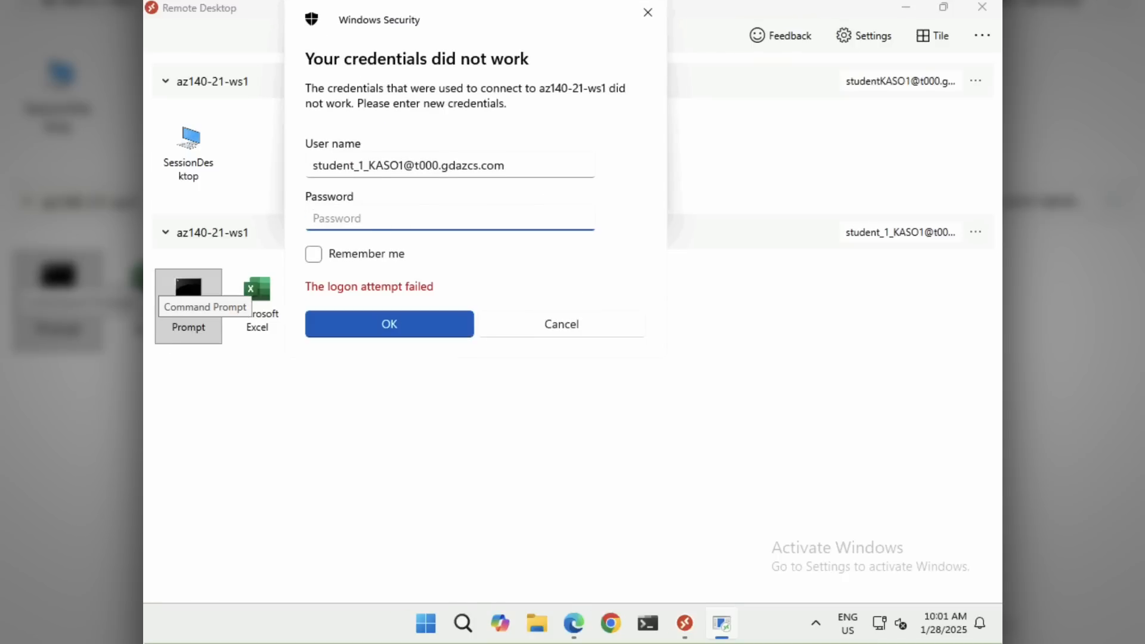
type("••••••••••••••••")
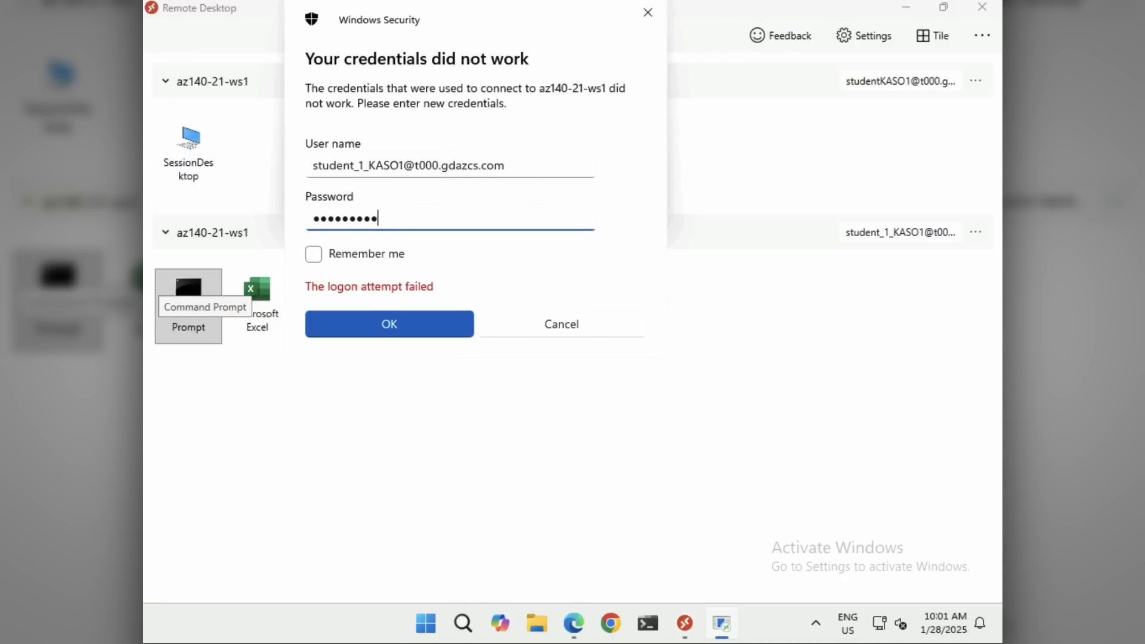
left_click(389, 326)
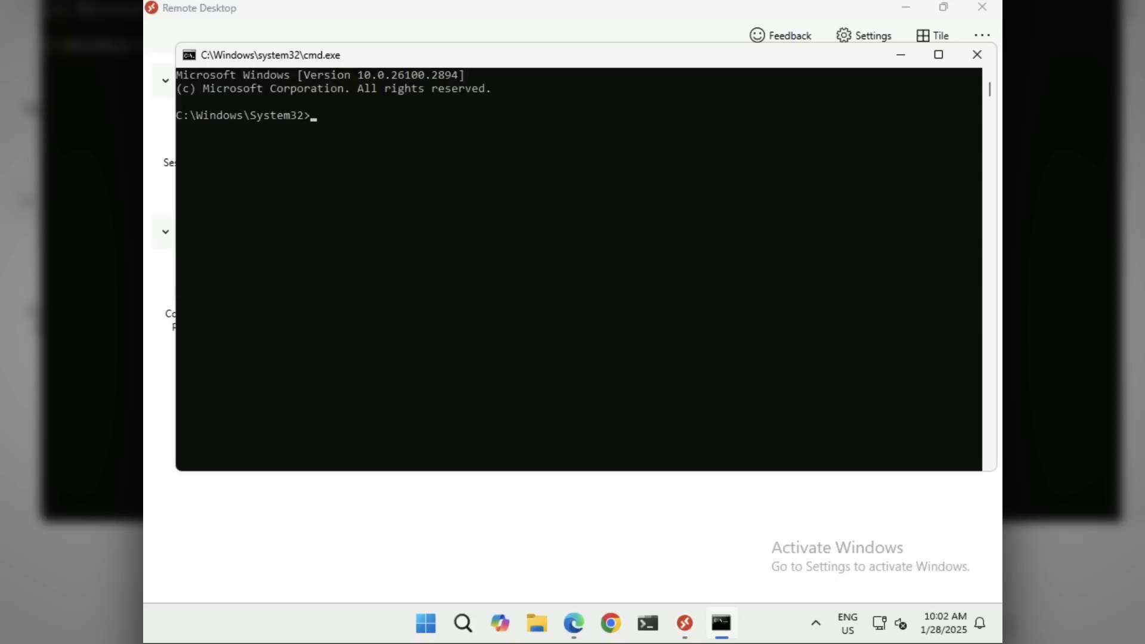
- Run hostname to confirm host sh-157-2, close the console, and launch Microsoft Word
left_click(363, 120)
type("h")
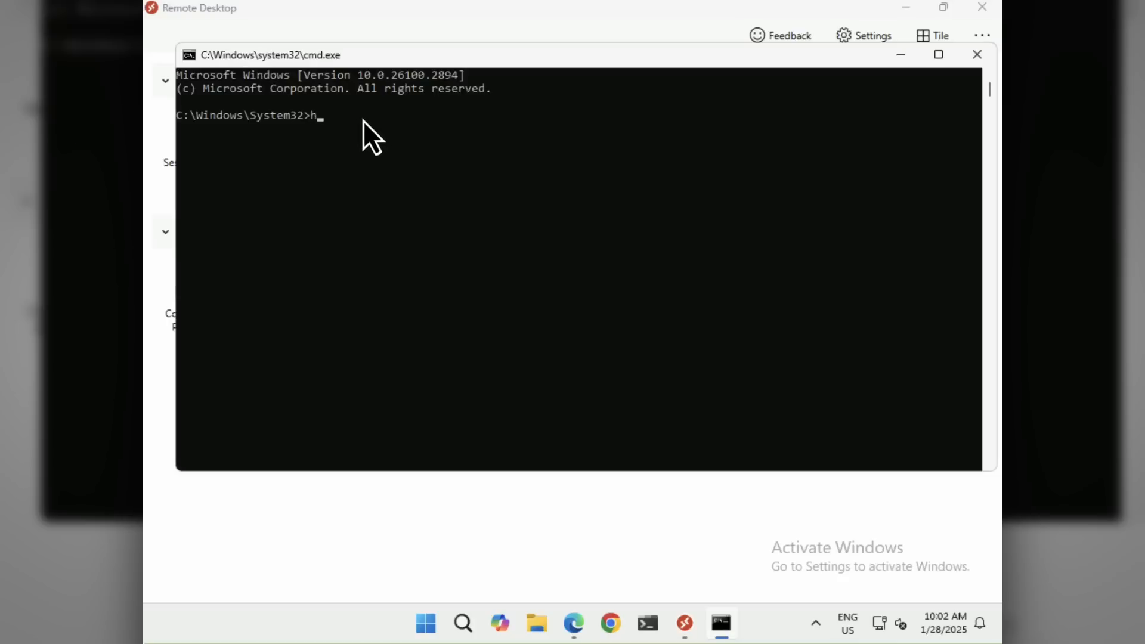
type("ostname")
key("Return")
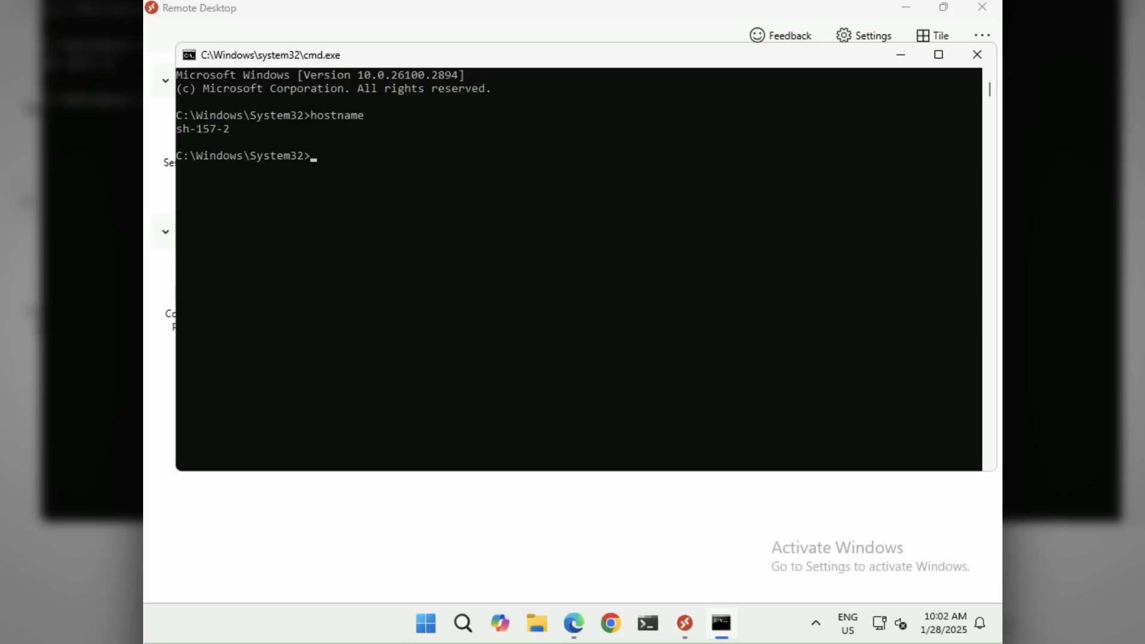
left_click(975, 59)
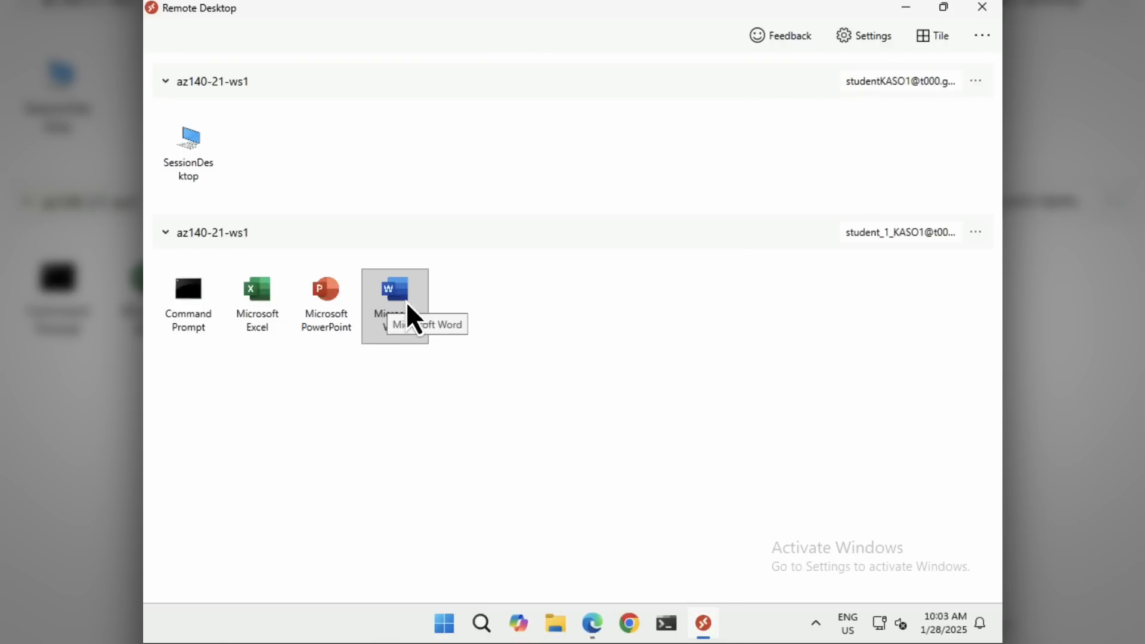
double_click(390, 301)
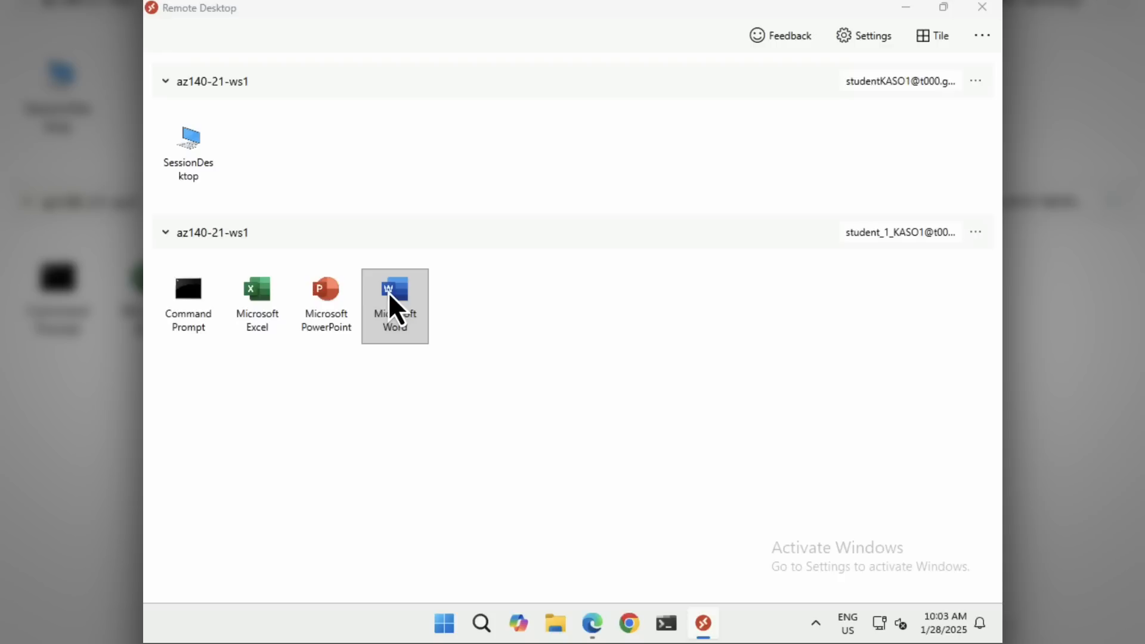